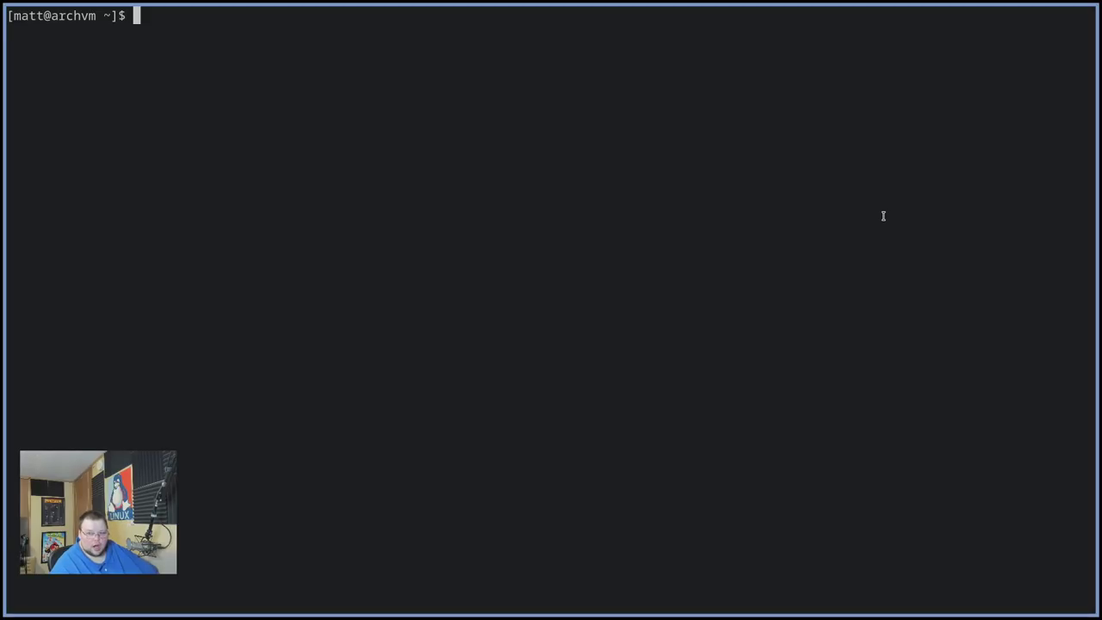
- Search for the worm-git package with paru
text(pa)
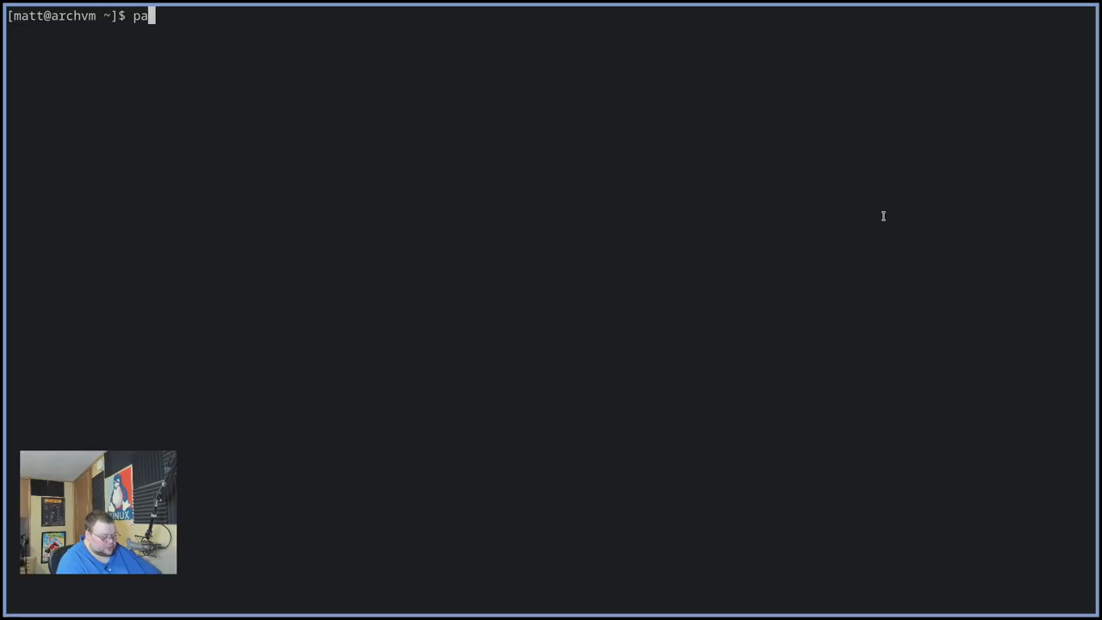
text(ru wrom)
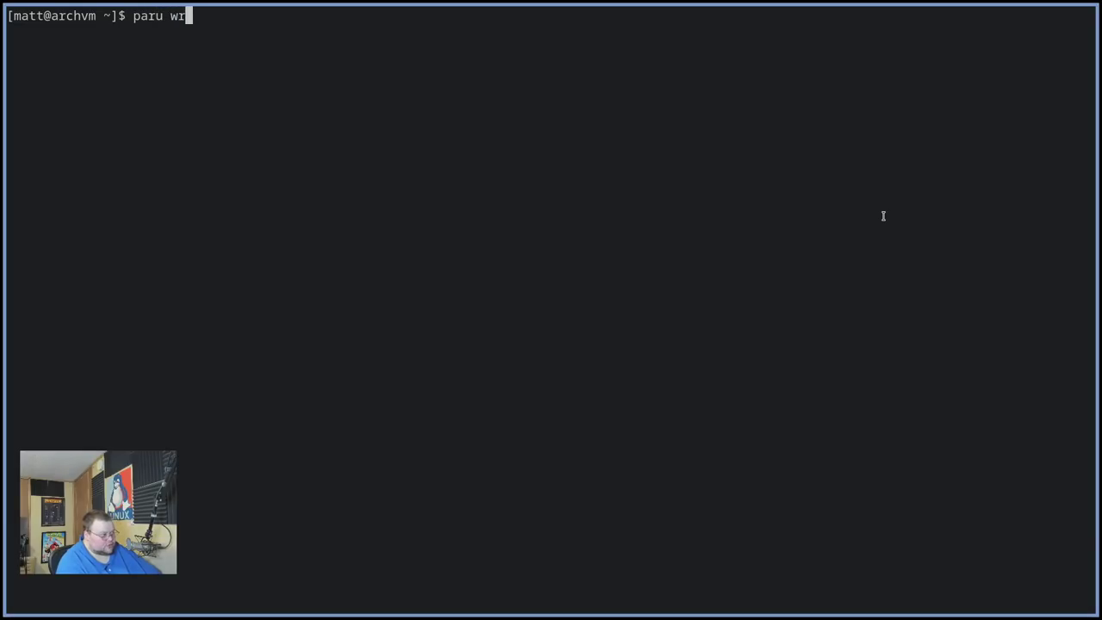
key(BackSpace)
key(BackSpace)
key(BackSpace)
text(orm-git)
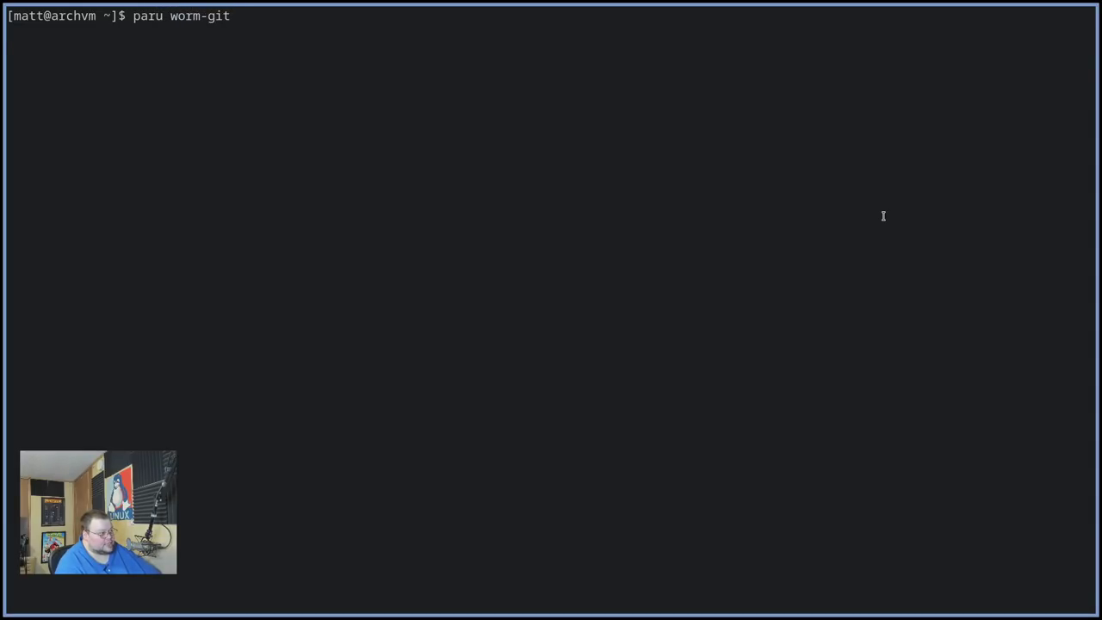
key(Return)
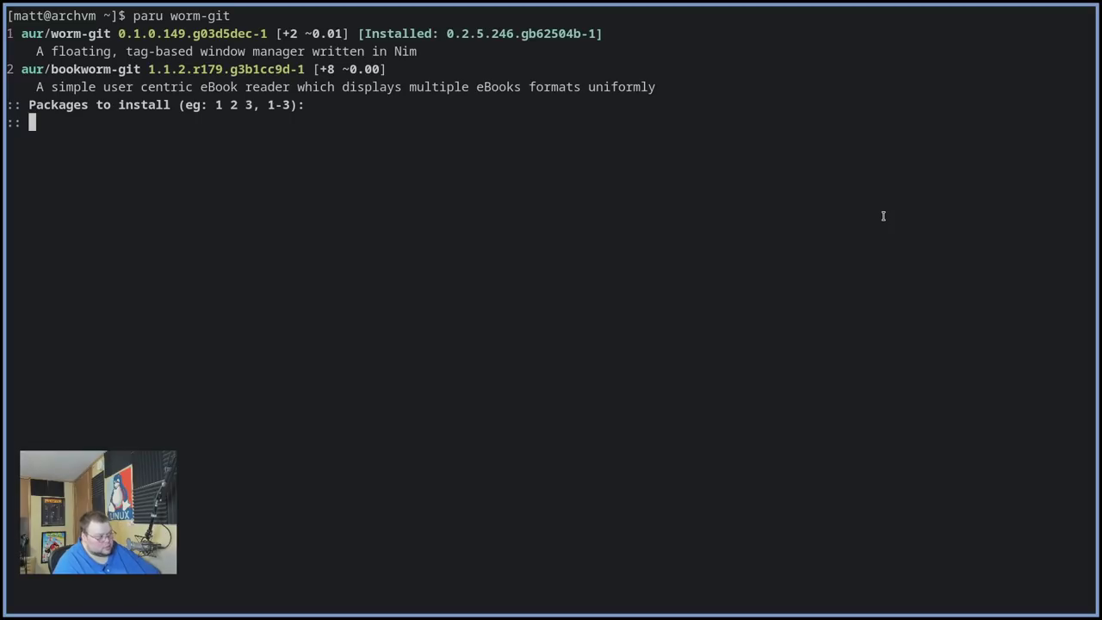
- Choose package 1, aur/worm-git, for installation, agree to the review, and answer the sudo password prompt
text(1)
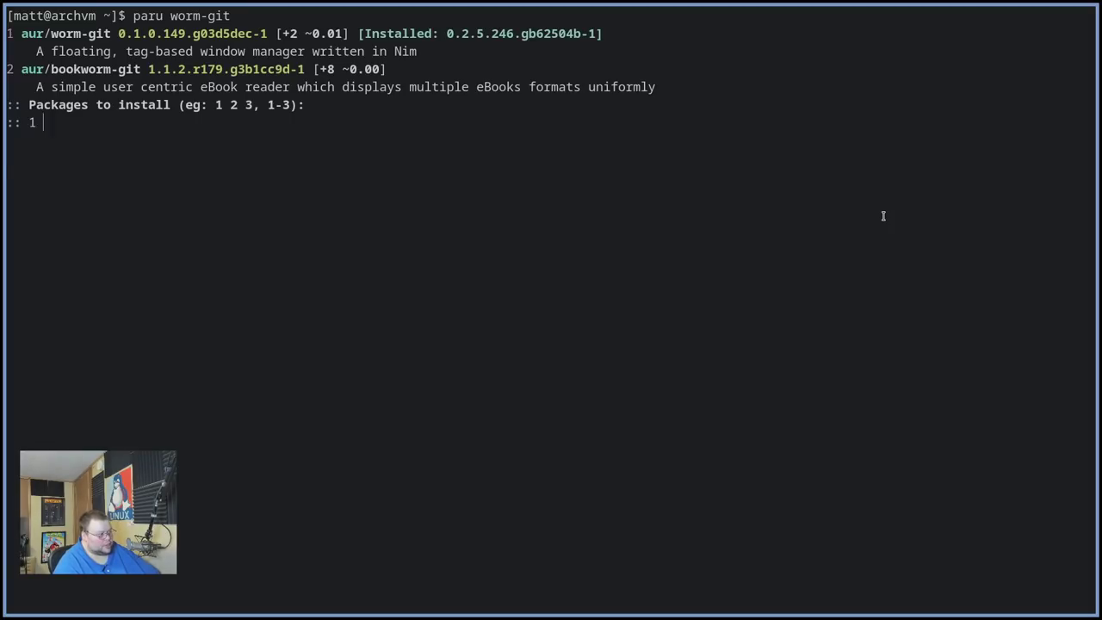
key(Return)
text(y)
key(Return)
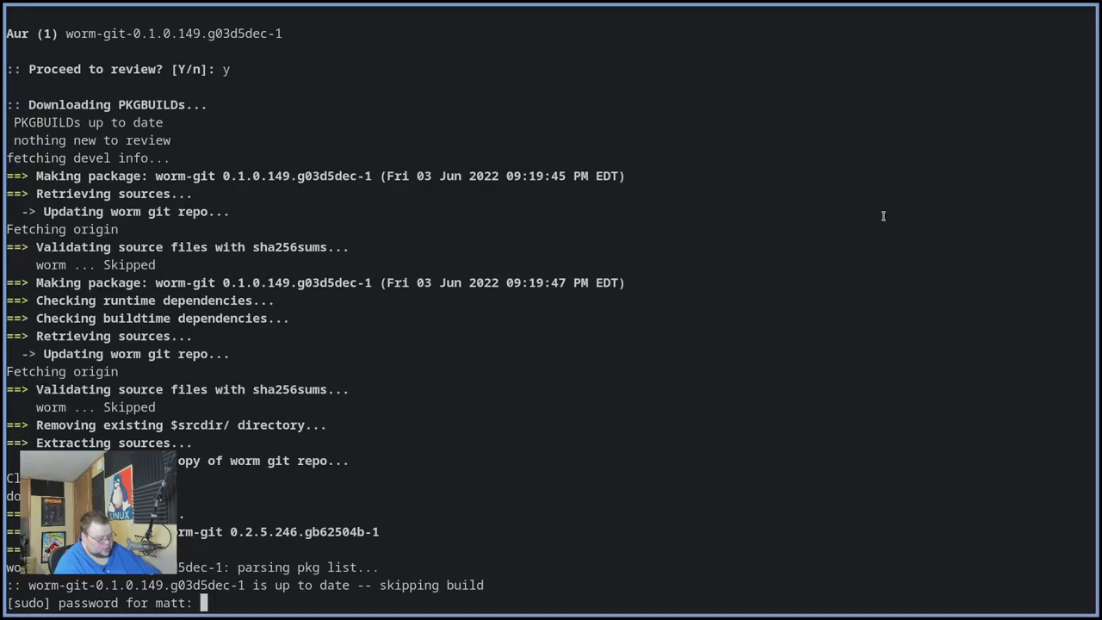
key(Return)
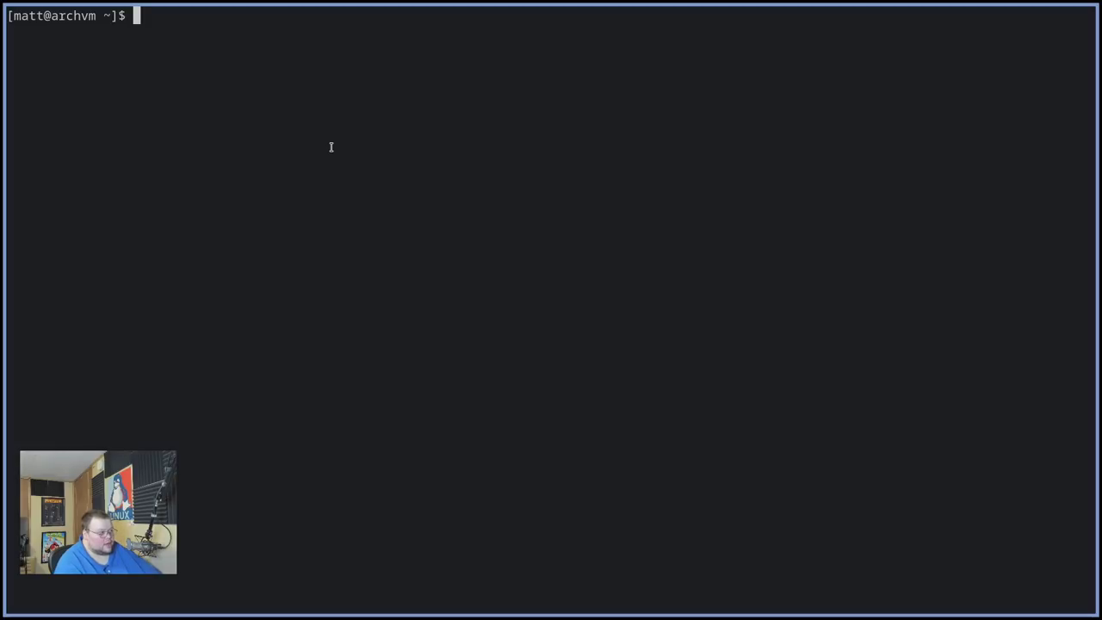
- Write out the command mkdir .config/worm at the prompt and discard it without running it
text(mkdi)
key(BackSpace)
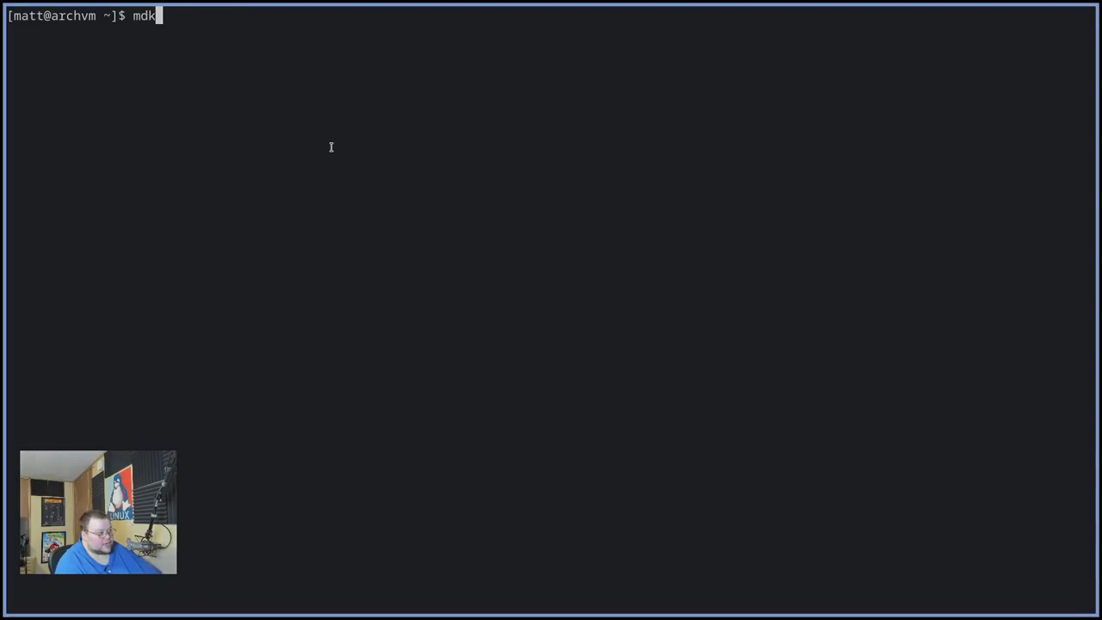
key(BackSpace)
text(dir )
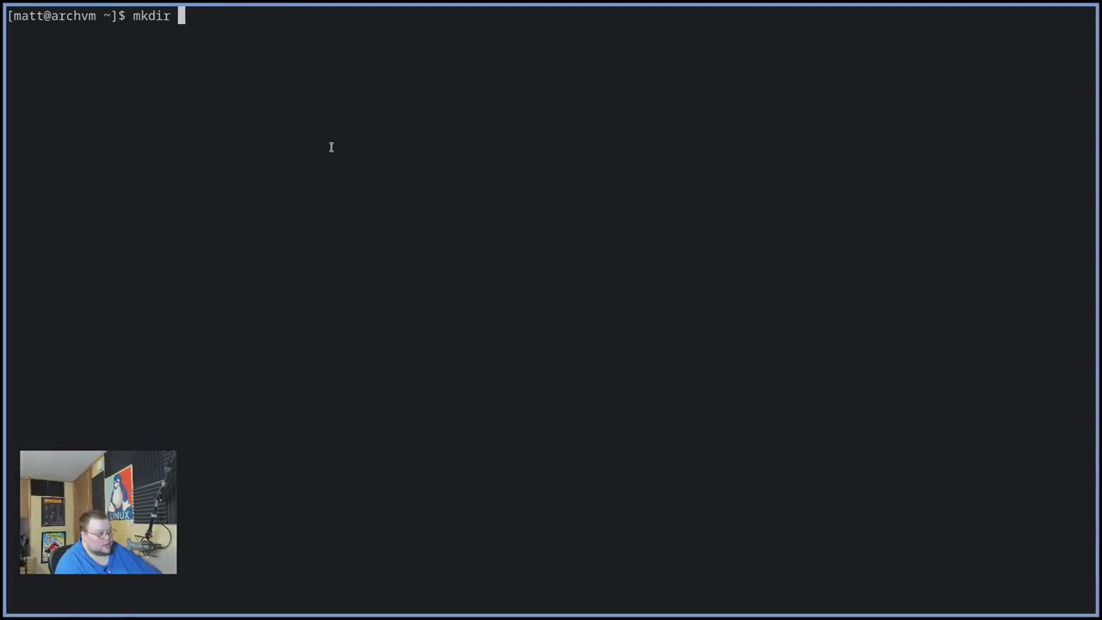
text(.config/worm)
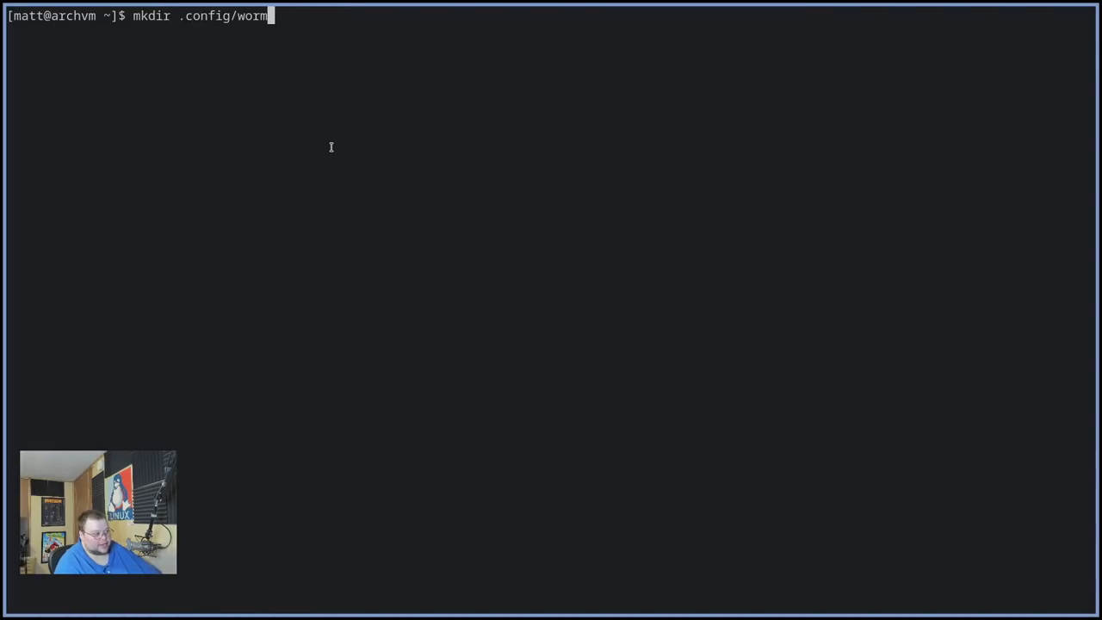
key(ctrl+c)
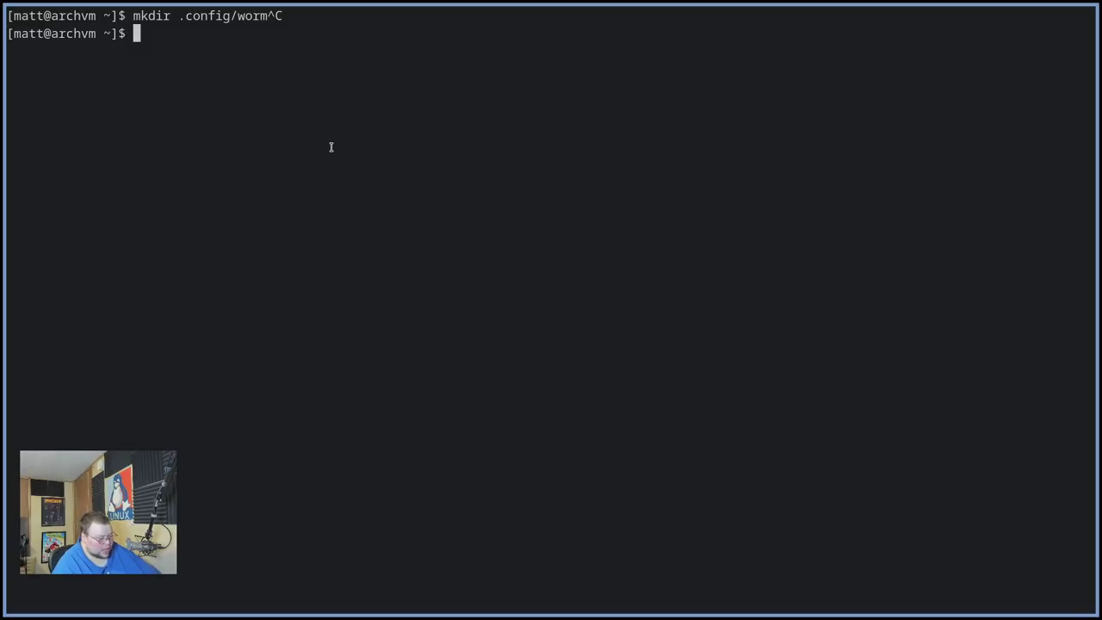
- Open and close an extra terminal, and discard the pending cp command for worm's example rc file without running it
key(super+Return)
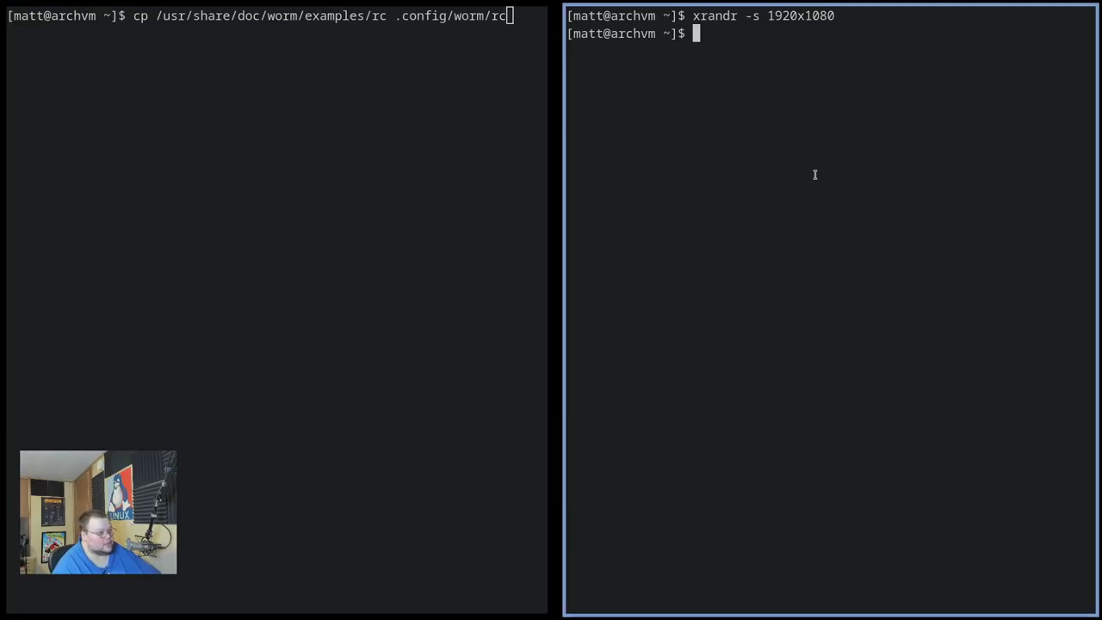
key(ctrl+d)
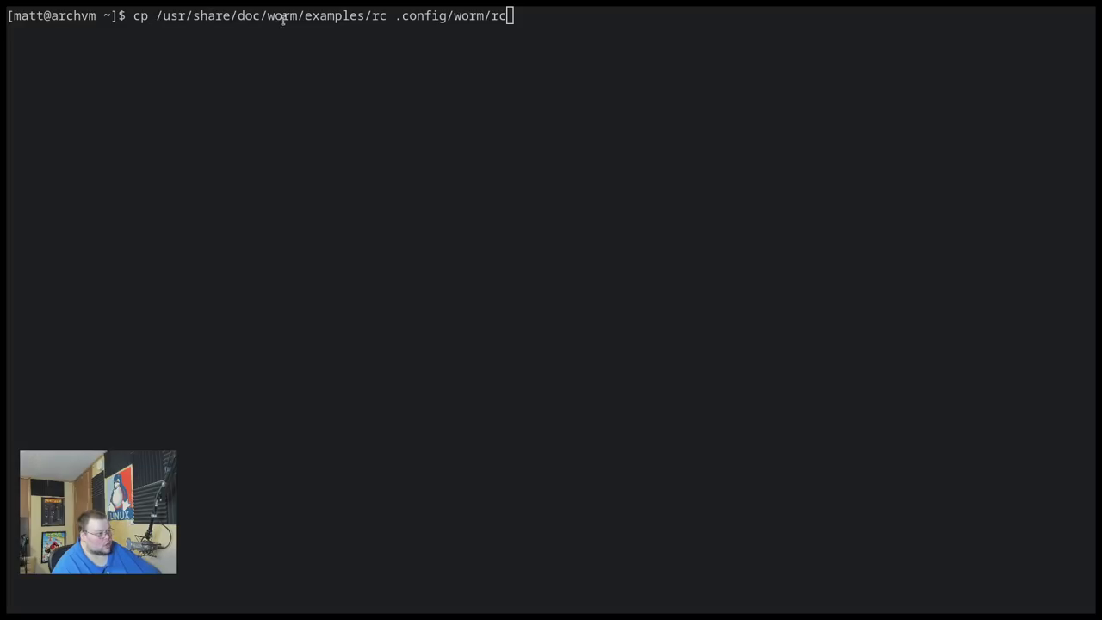
drag(393, 15, 483, 15)
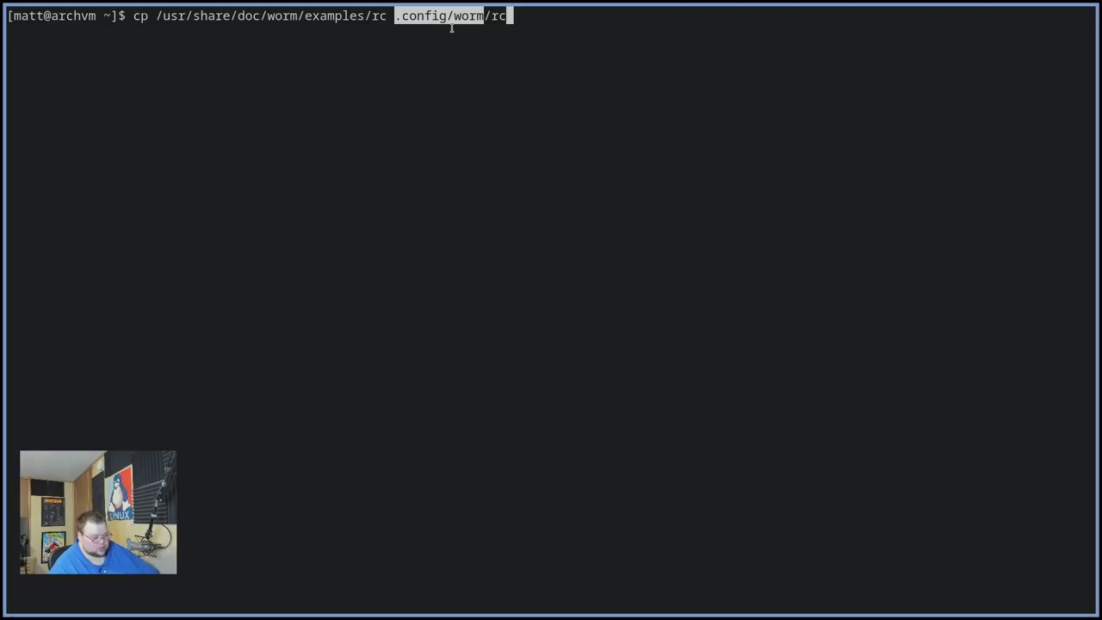
key(ctrl+c)
- Write out the command sudo pacman -S sxhkd dmenu at the prompt and discard it without running it
text(sudo pacman -S )
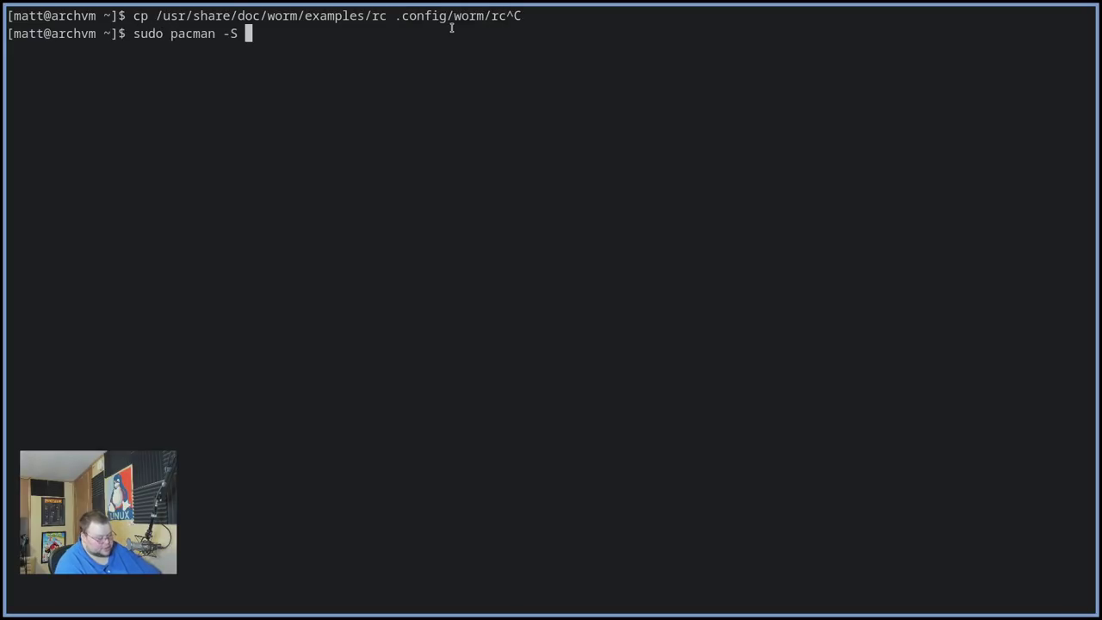
text(sxhkd dmenu)
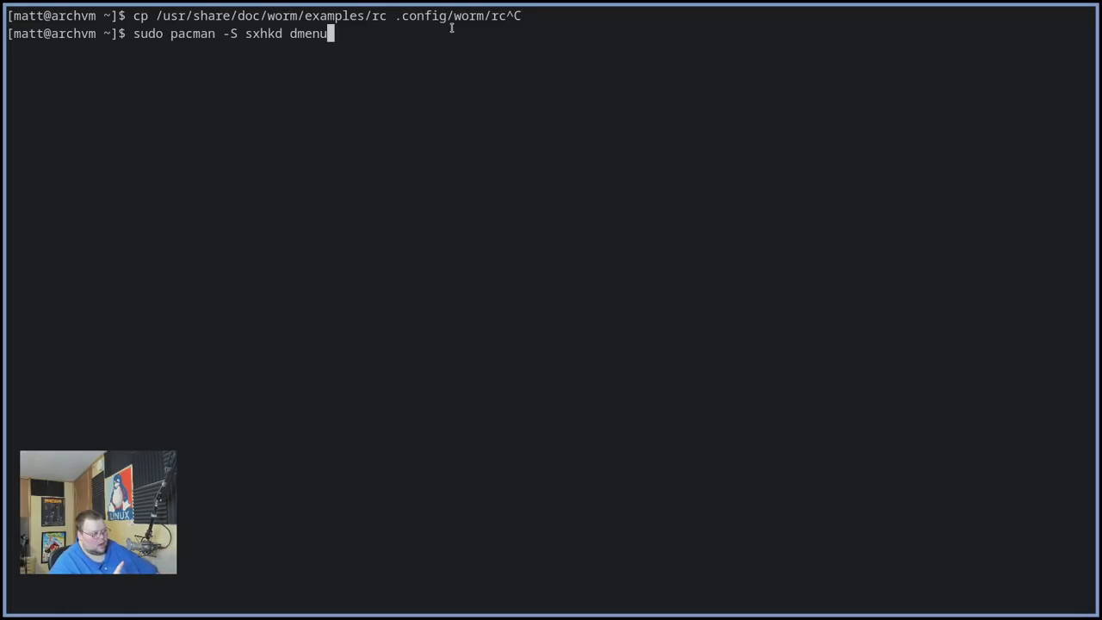
key(ctrl+c)
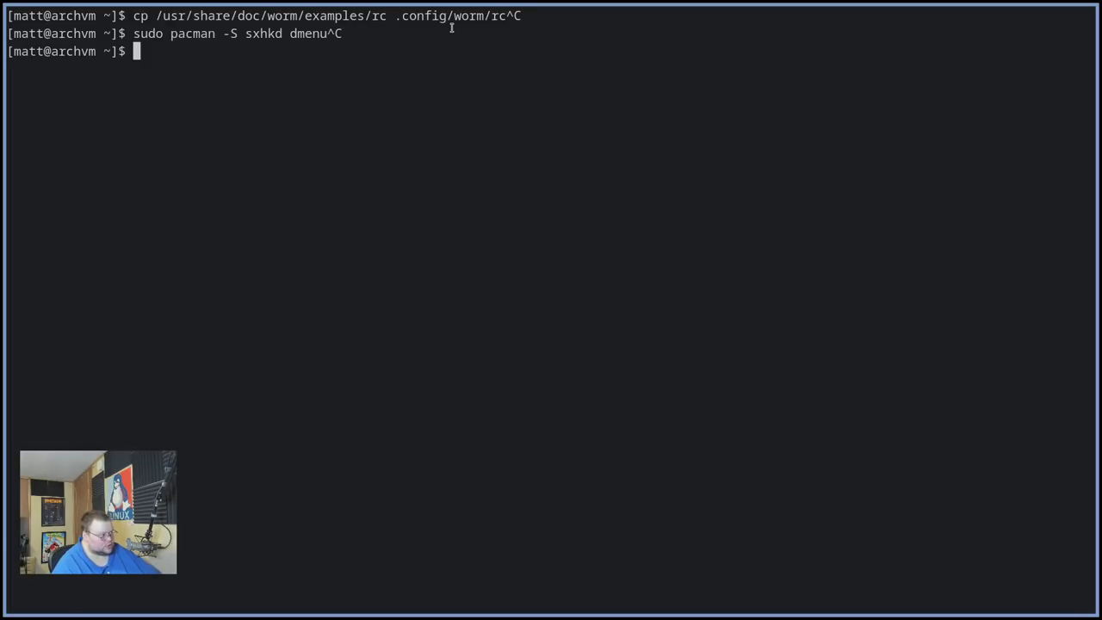
- Switch to the browser, return to worm's GitHub README, and open its linked example sxhkdrc
key(super+2)
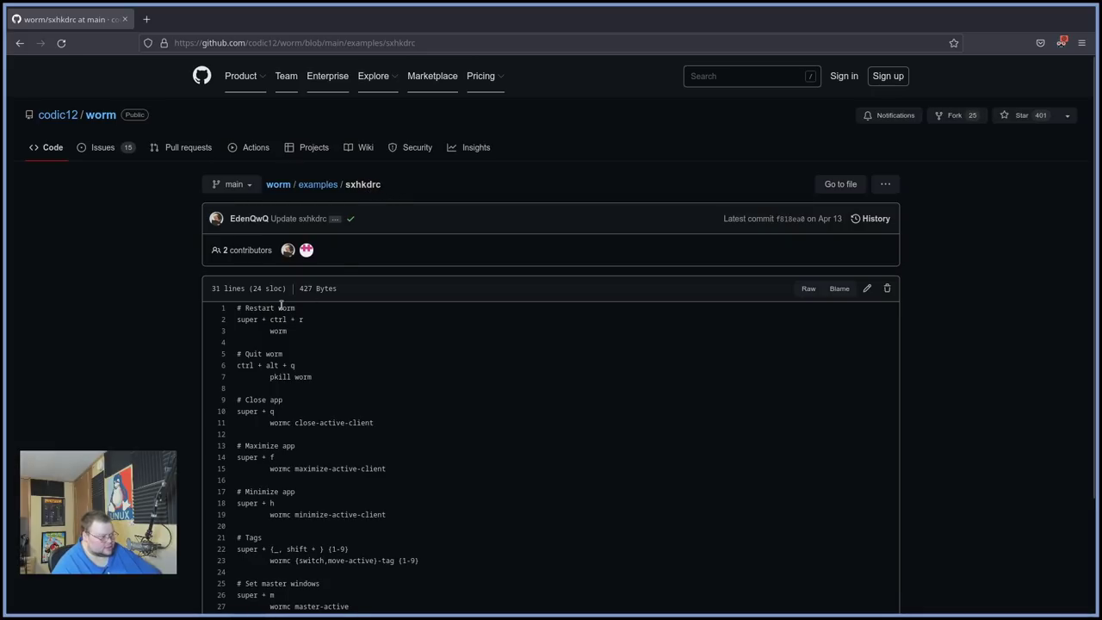
click(21, 41)
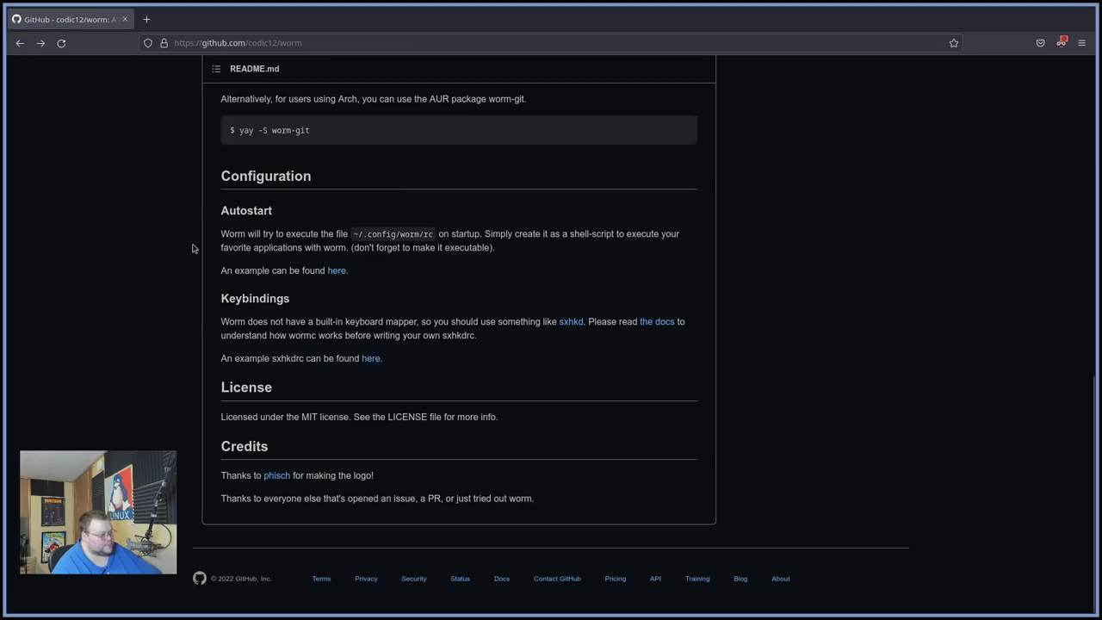
click(369, 360)
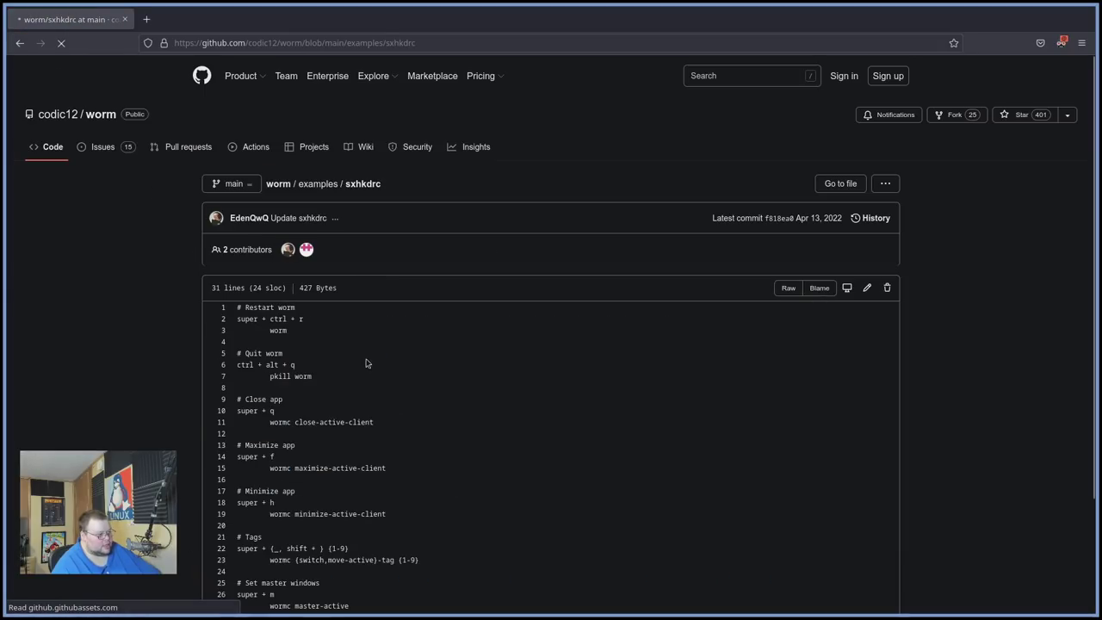
- Switch back to the terminal and change into the .config/worm/ directory
key(super+1)
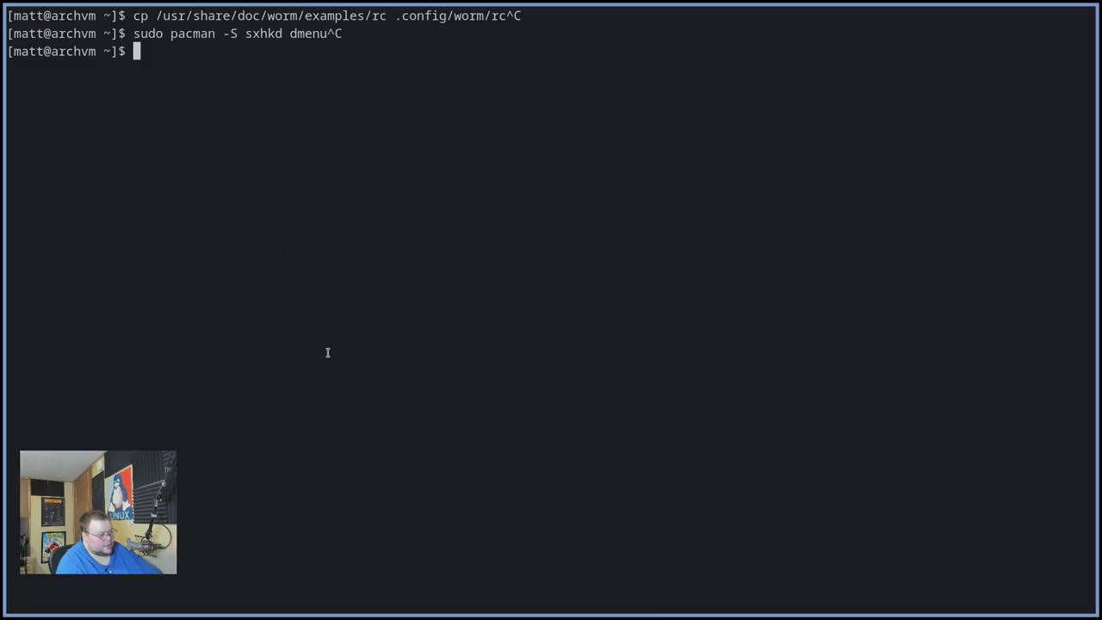
text(cd .config/worm/)
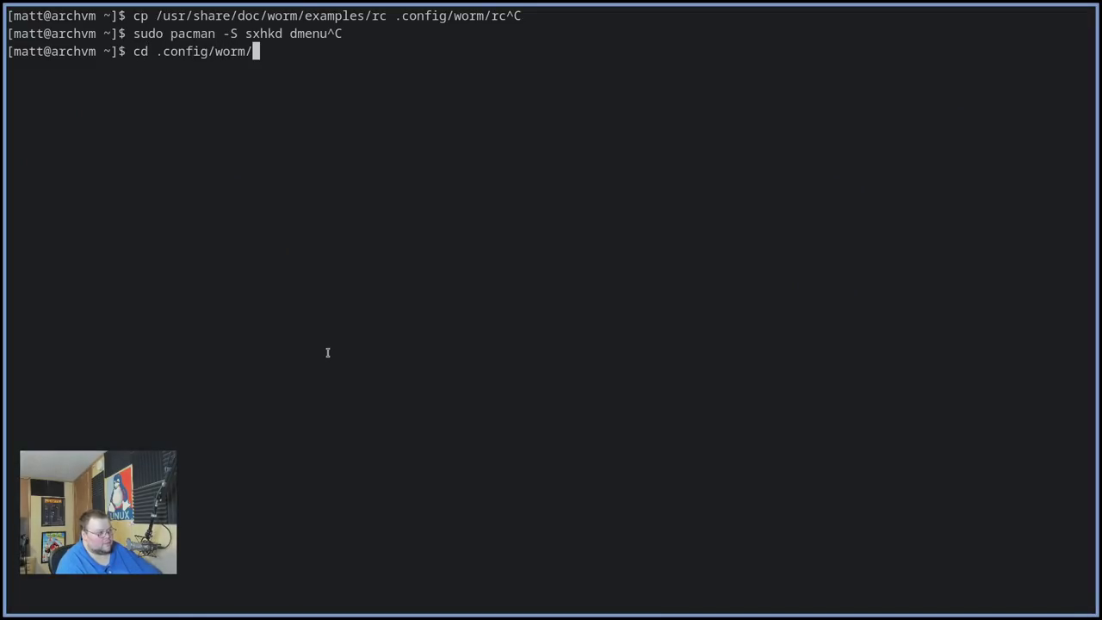
key(Return)
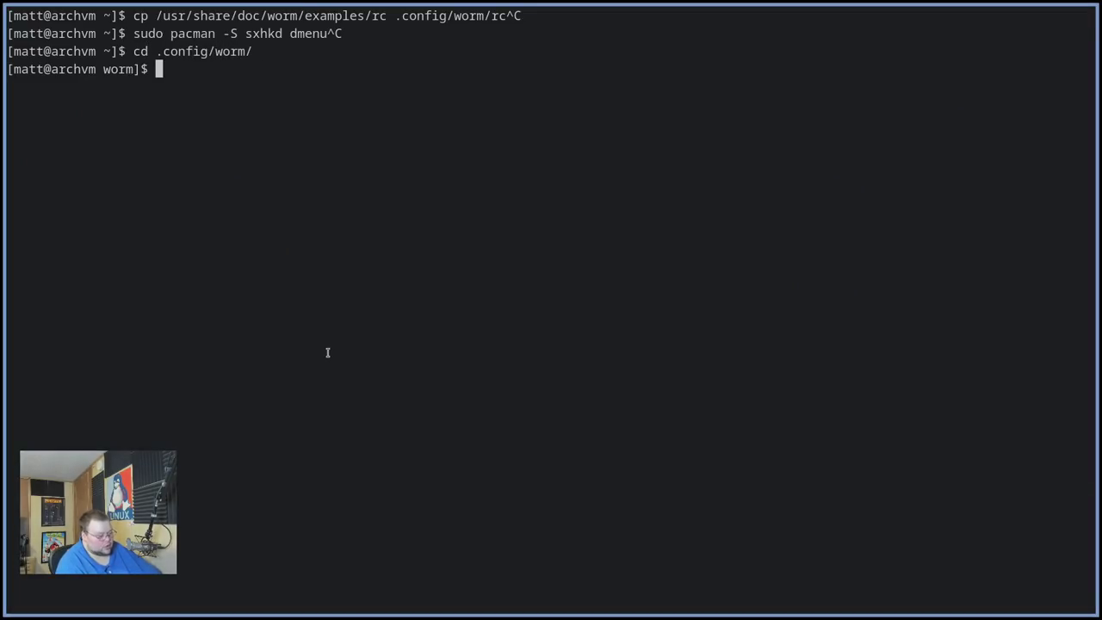
- Write out the command touch sxhkdrc, highlight the example path and file name, and discard the command without running it
text(touch sxhkdrc)
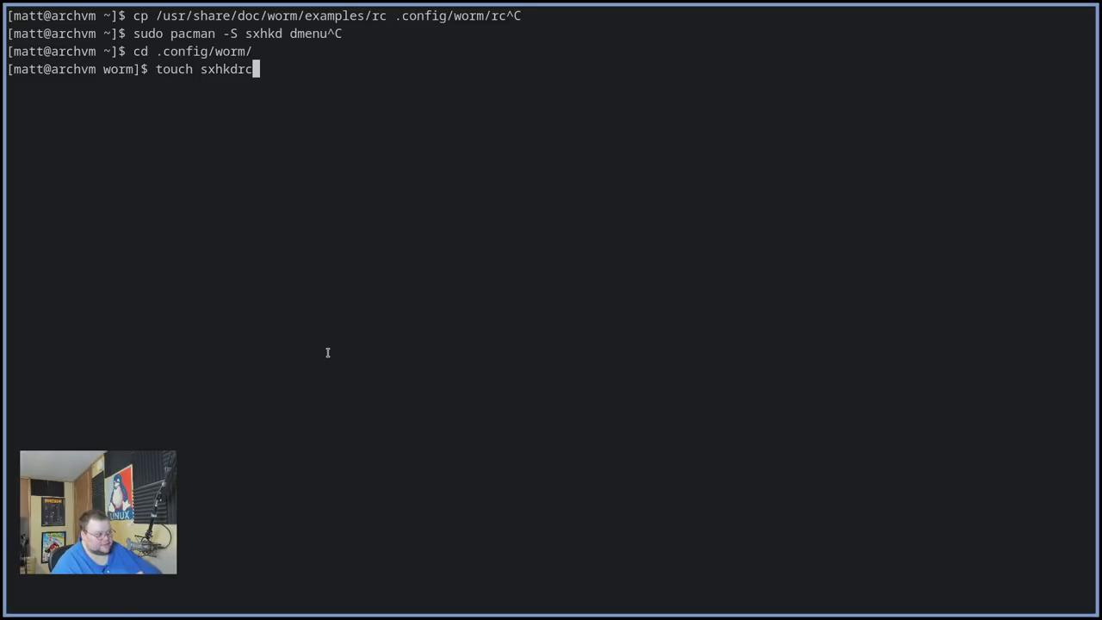
drag(387, 19, 238, 18)
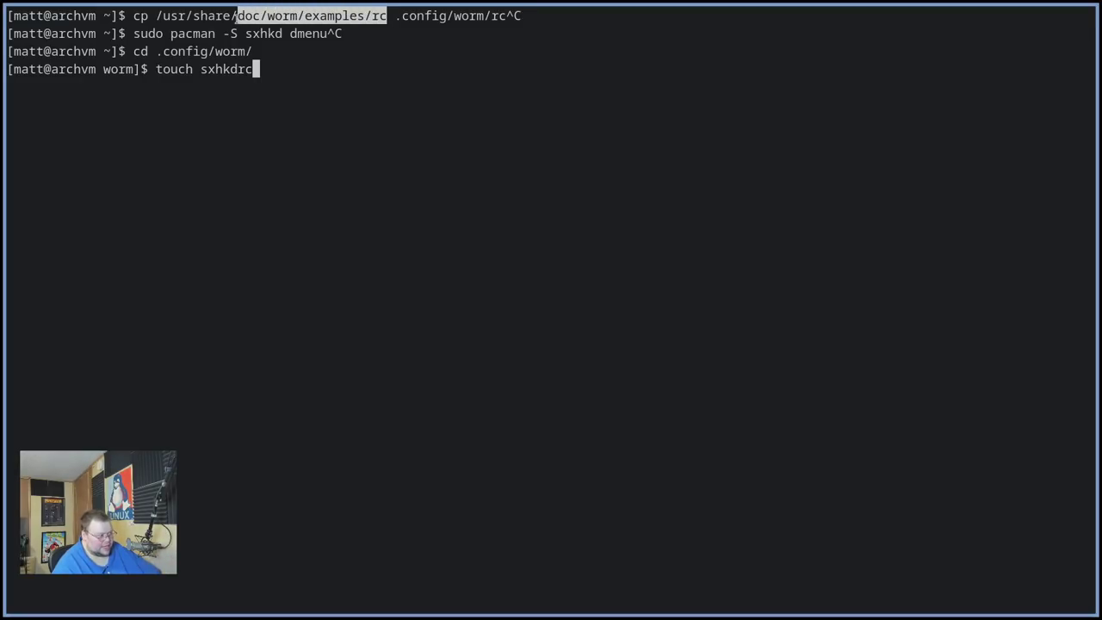
drag(199, 69, 258, 70)
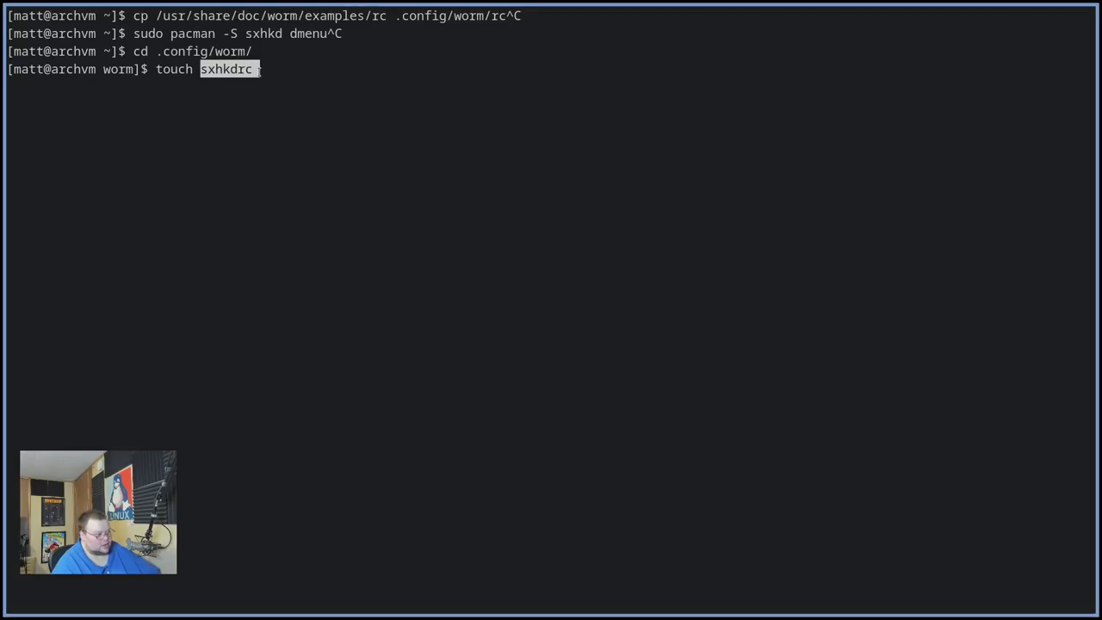
click(110, 69)
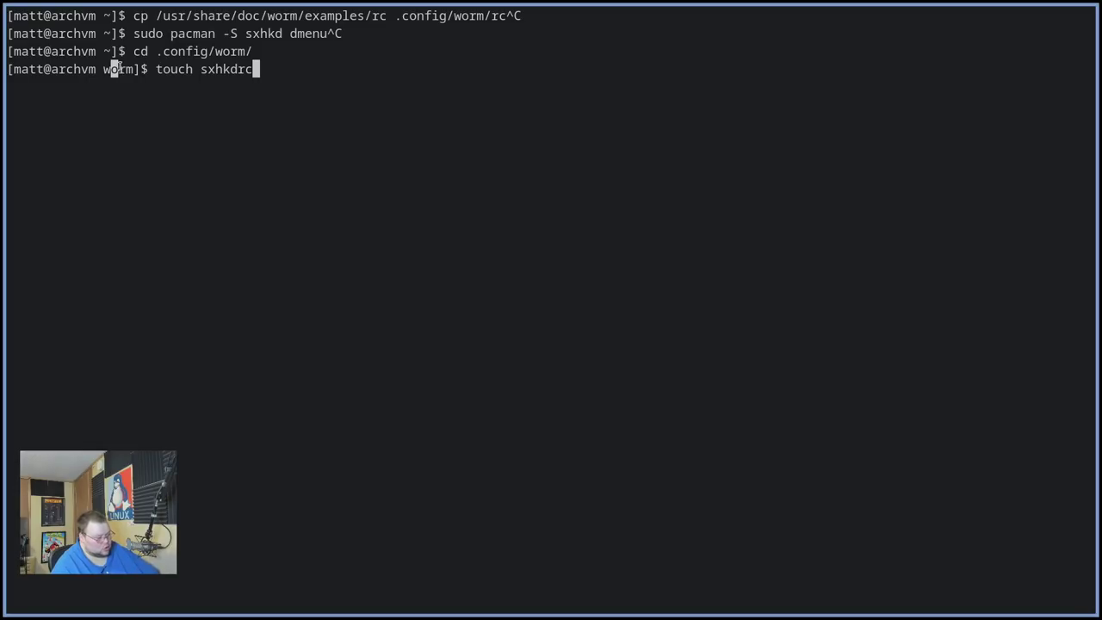
key(ctrl+c)
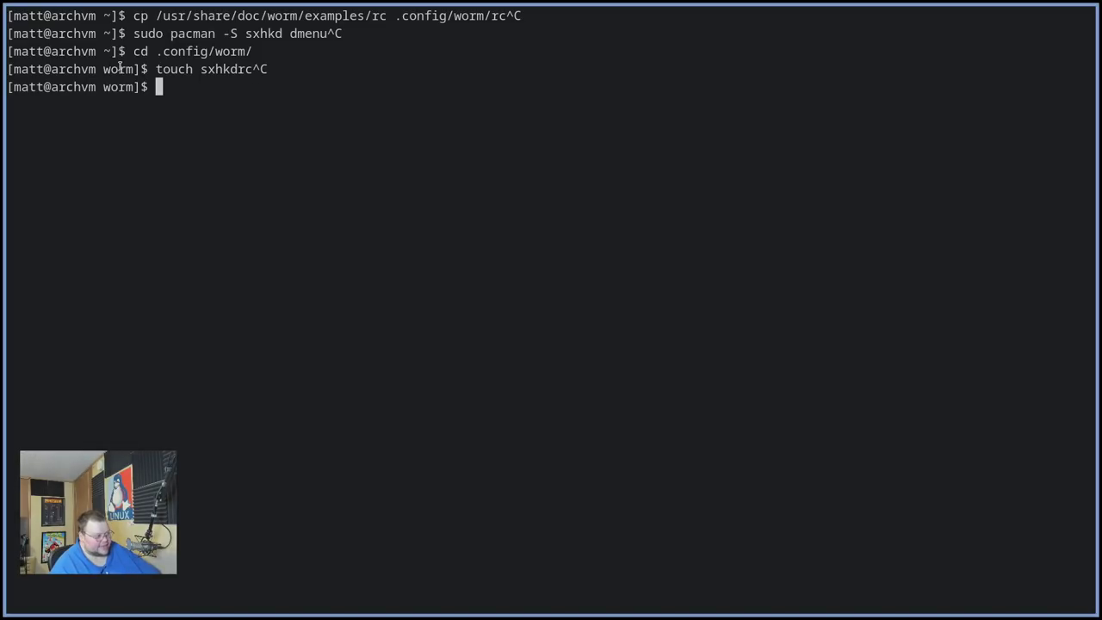
- Open sxhkdrc from the ../sxhkd directory in vim and highlight the super + Return binding for alacritty
text(vim sxhkdrc)
key(Return)
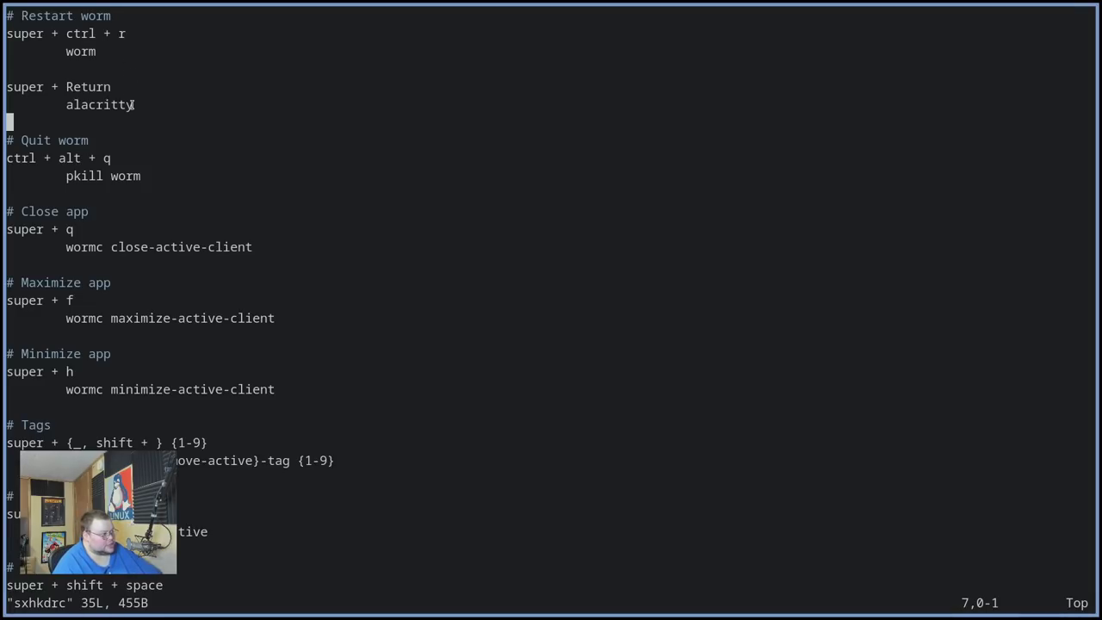
drag(138, 105, 3, 90)
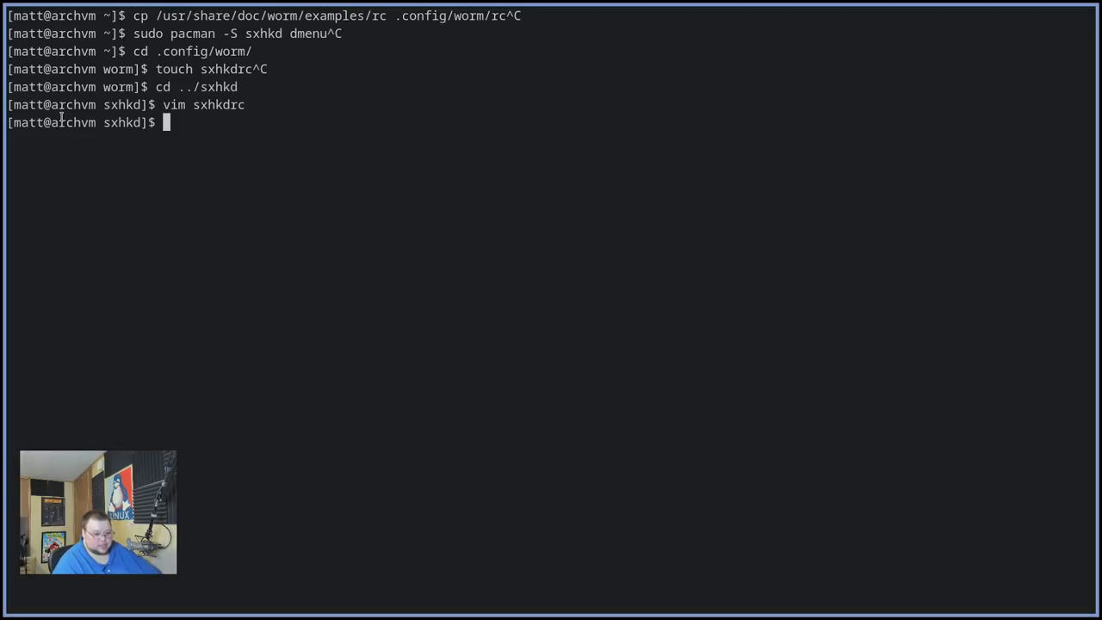
- Change from the sxhkd directory to the sibling worm/ directory and open its rc file in vim
text(cd ..)
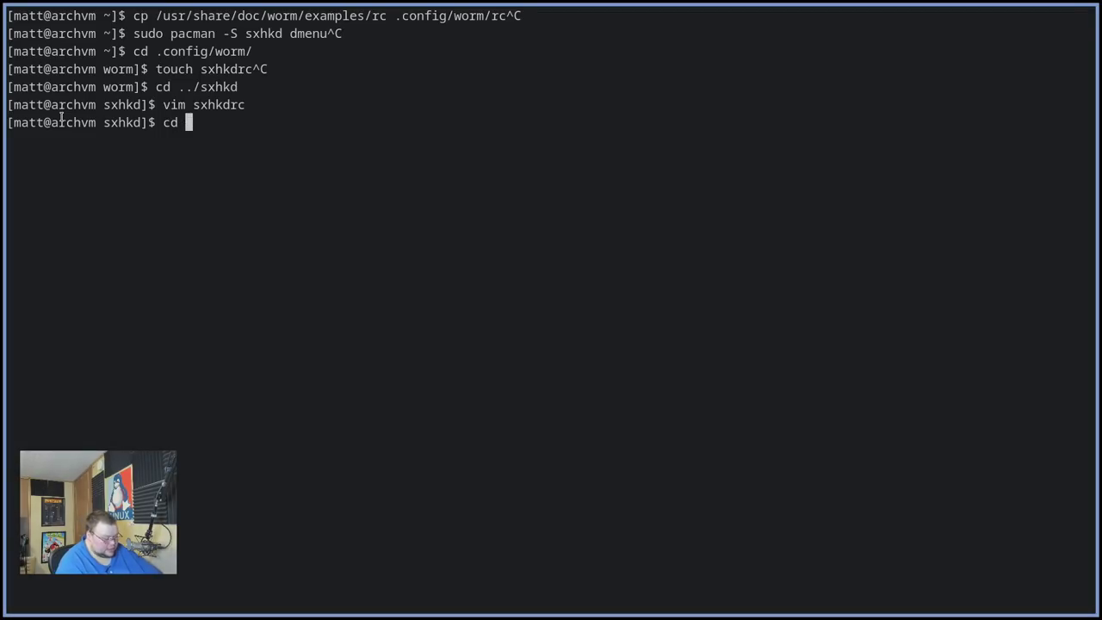
key(Return)
text(cd worm/)
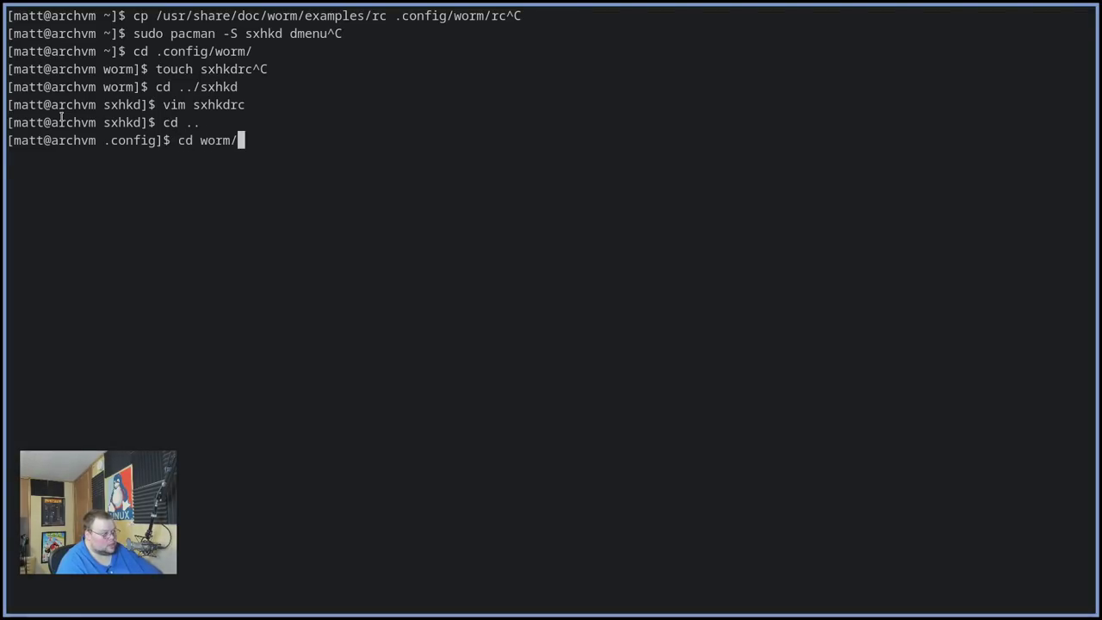
key(Return)
text(vim rc)
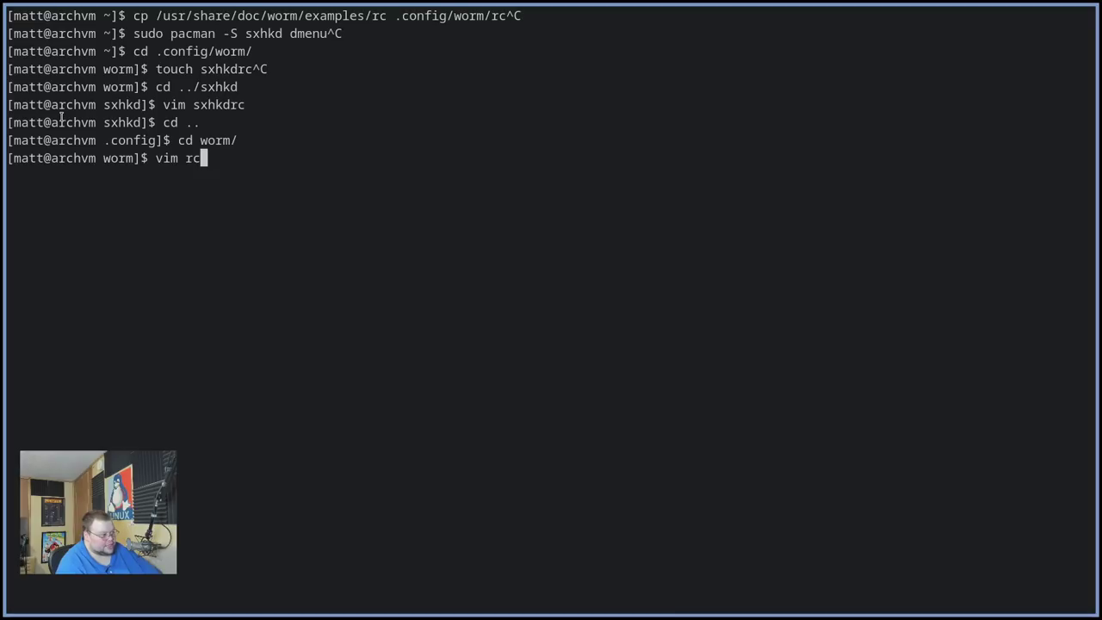
key(Return)
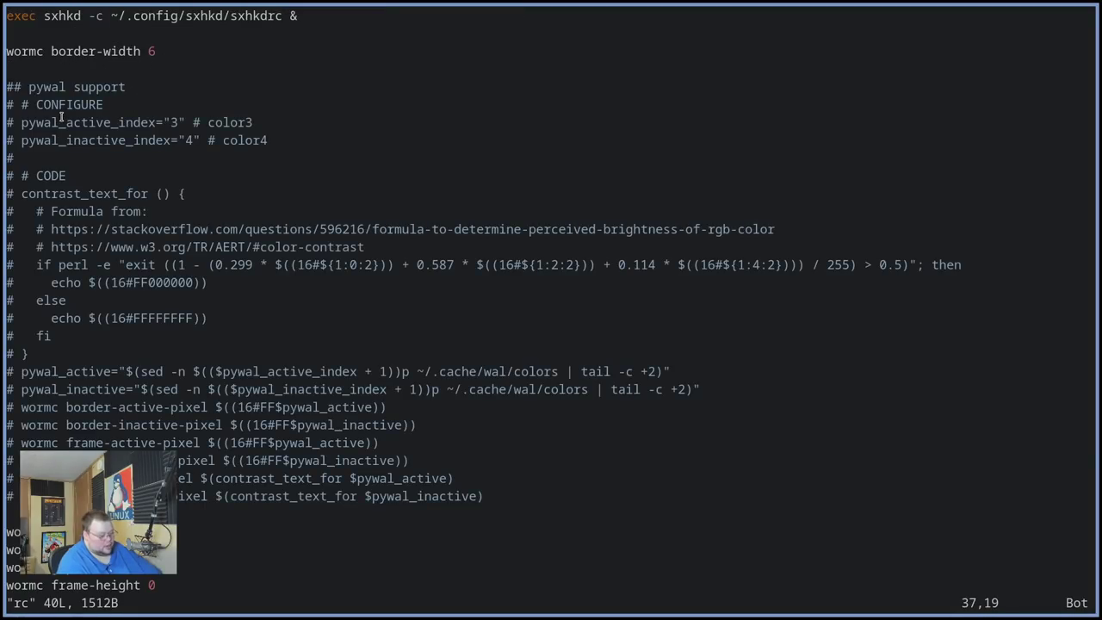
- Go to the start of the rc file and move down to the commented-out polybar exec line
key(g)
key(g)
key(j)
key(j)
key(j)
key(j)
key(j)
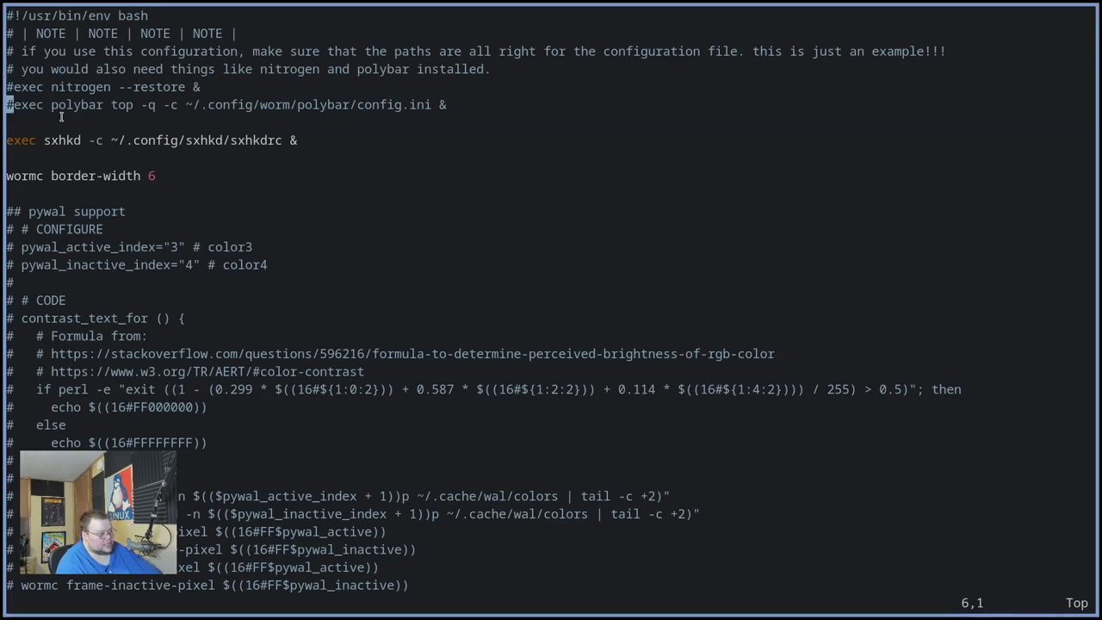
- Uncomment the nitrogen and polybar exec lines near the start of the rc file
key(j)
key(j)
key(k)
key(k)
key(k)
key(j)
key(k)
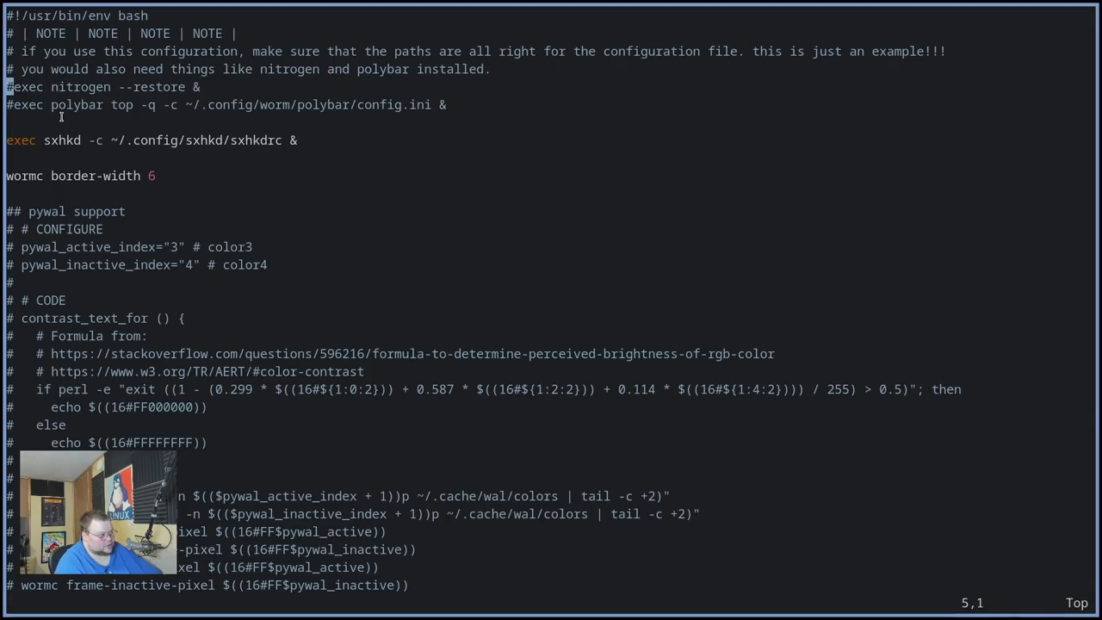
key(x)
key(j)
text(xki)
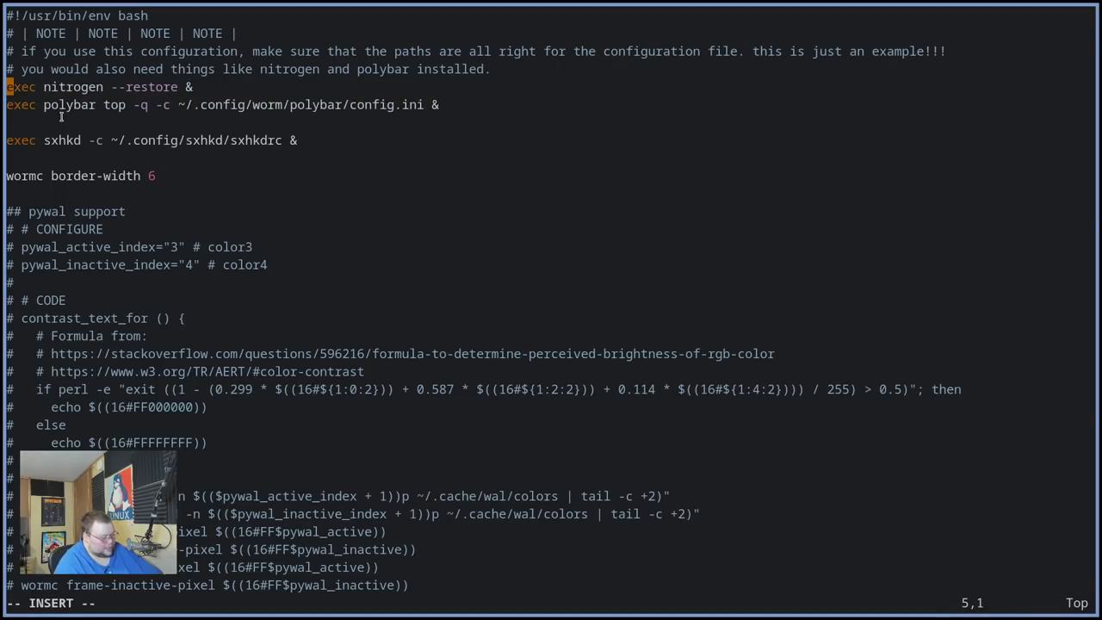
- Comment out the nitrogen --restore and polybar exec lines again with a leading #
text(#)
key(Down)
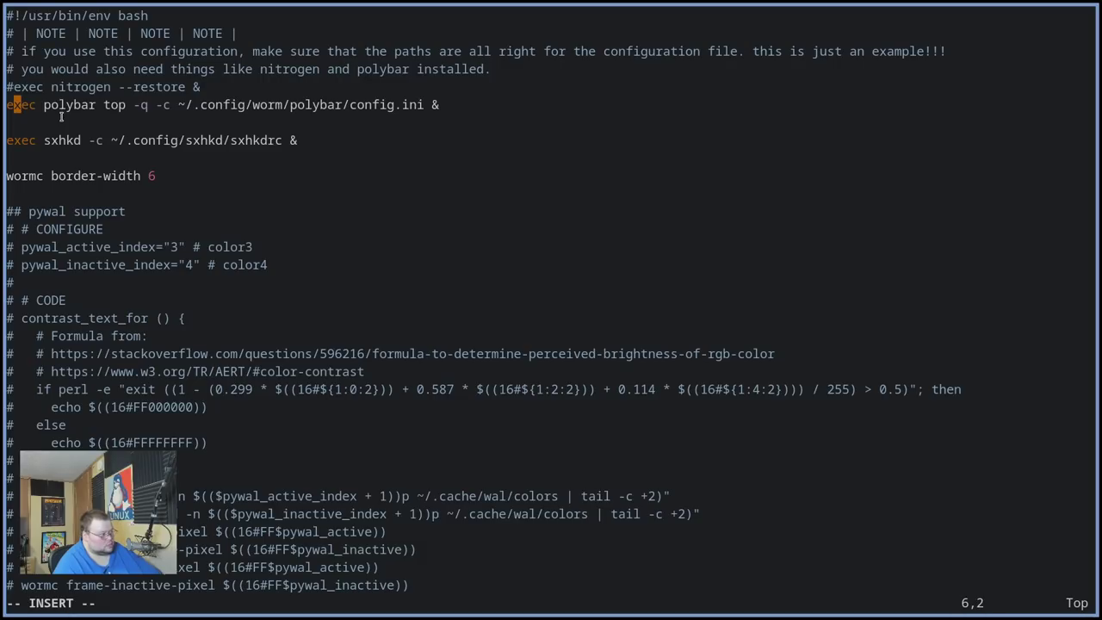
text(#)
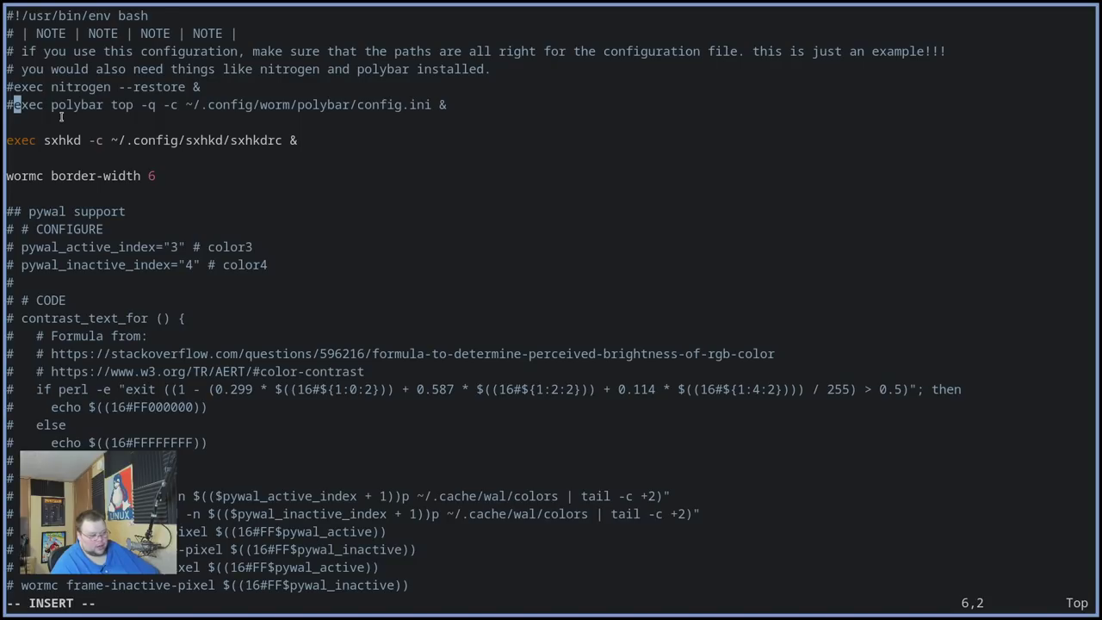
- Highlight the worm/polybar part of the path in the commented polybar line and move down to the sxhkd exec line
key(Up)
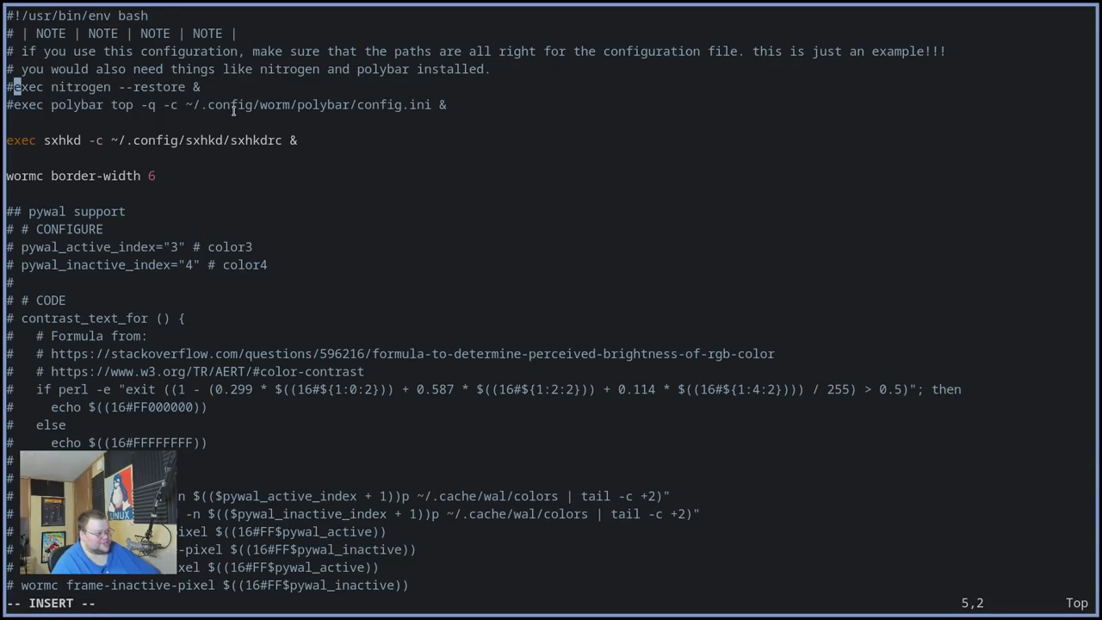
drag(236, 104, 342, 105)
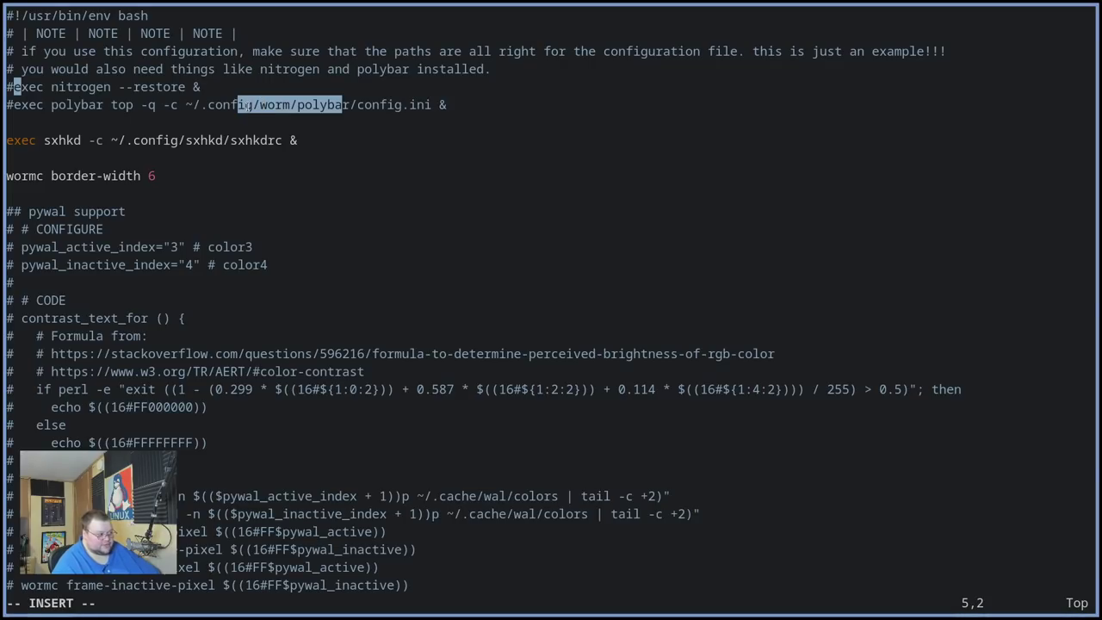
key(Down)
key(Down)
key(Down)
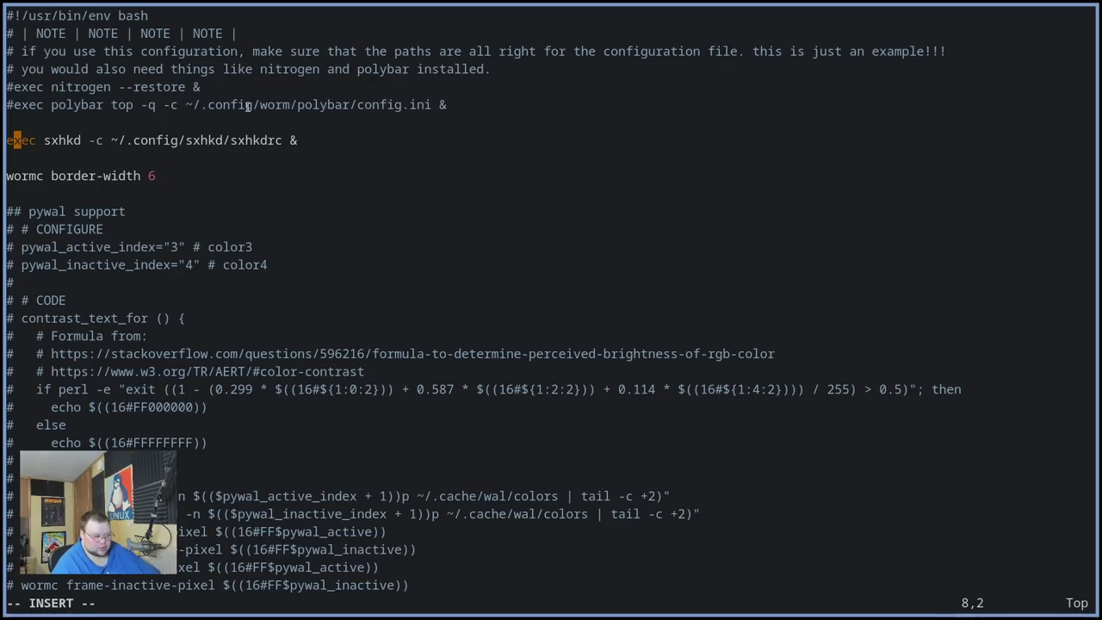
- Look through the pywal section down to the layout, struts, gaps and frame-height settings at the end of the rc file
key(Down)
key(Down)
key(Down)
key(Down)
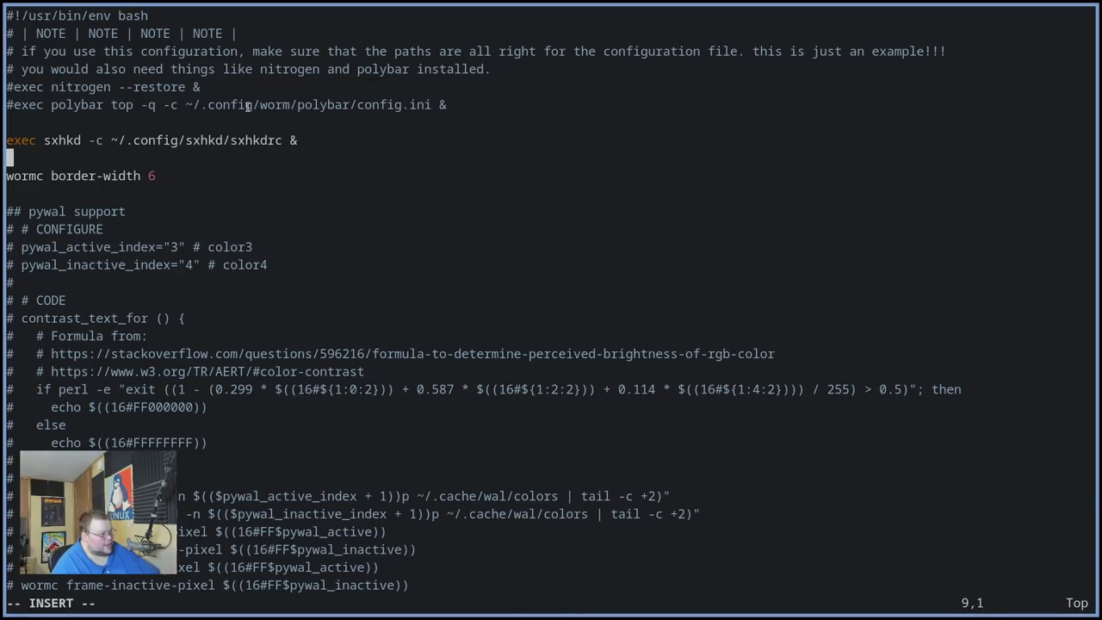
key(Right)
key(Right)
key(Right)
key(Right)
key(Right)
key(Down)
key(Down)
key(Down)
key(Down)
key(Down)
key(Down)
key(Down)
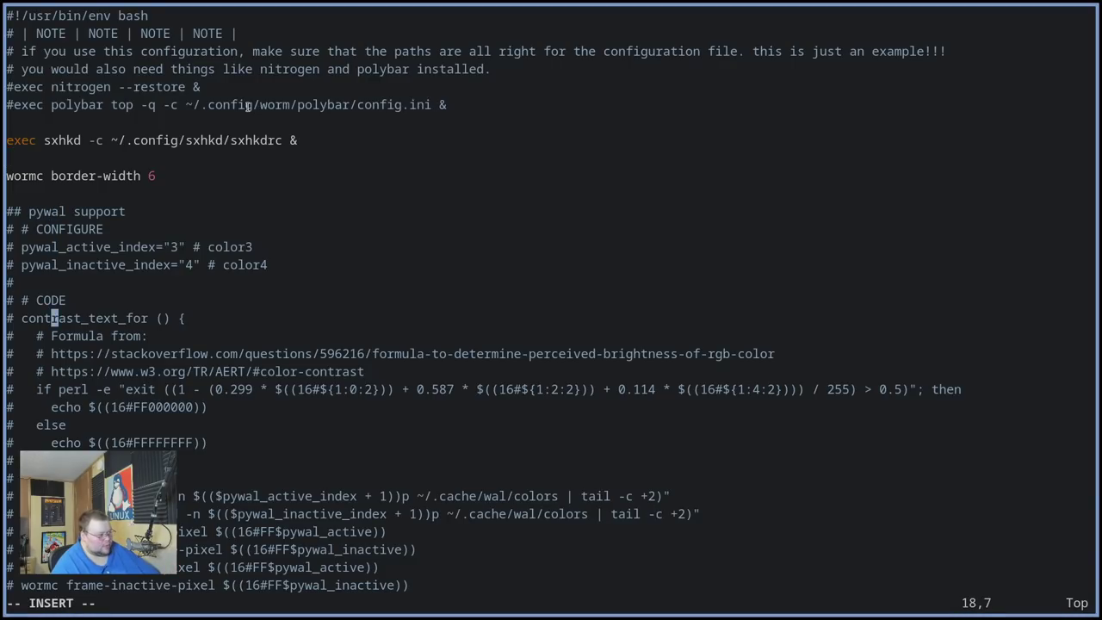
key(Down)
key(Down)
key(Down)
key(Down)
key(Down)
key(Down)
key(Down)
key(Down)
key(Down)
key(Down)
key(Down)
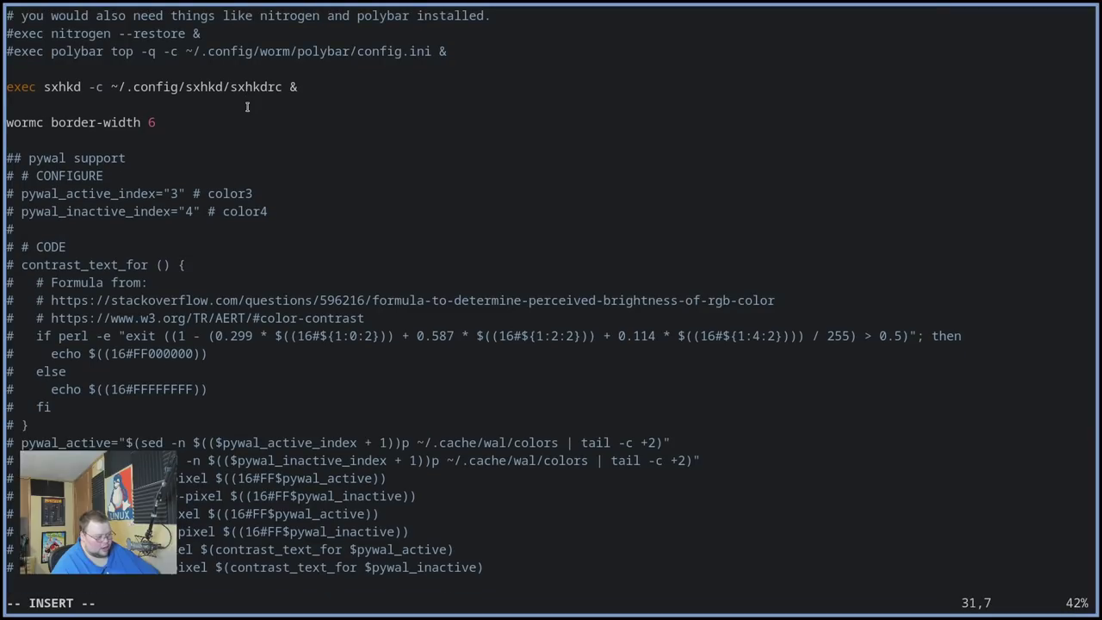
key(Down)
key(Down)
key(Down)
key(Down)
key(Down)
key(Down)
key(Down)
key(Down)
key(Down)
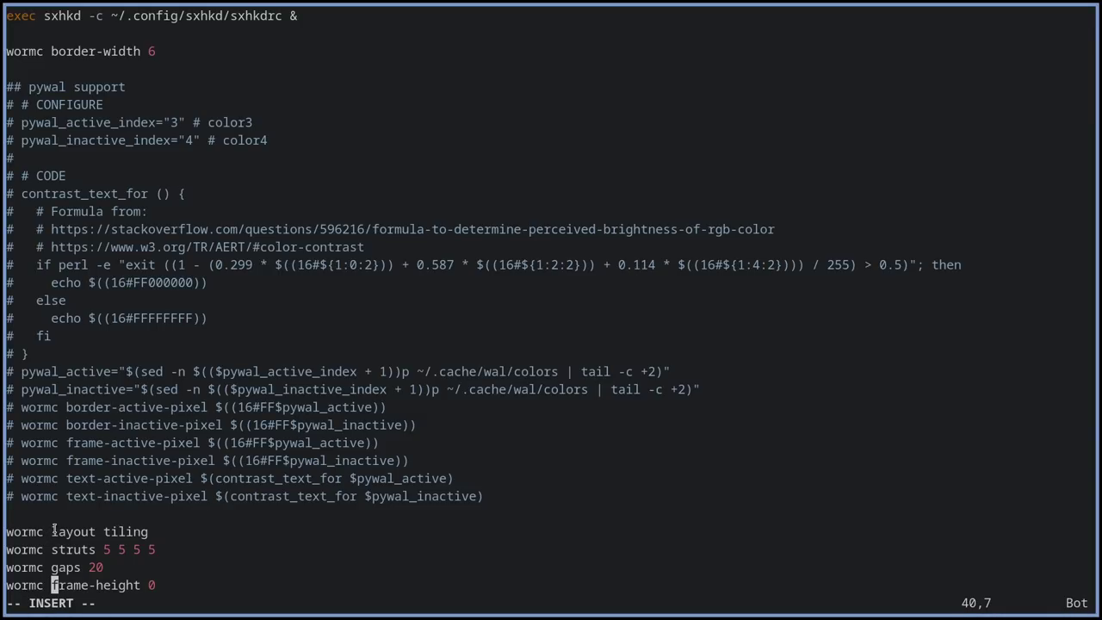
- Save the rc file and quit vim
key(Escape)
text(:wq)
key(Return)
- Try to open the manual page for wormc in the terminal
text(man wor)
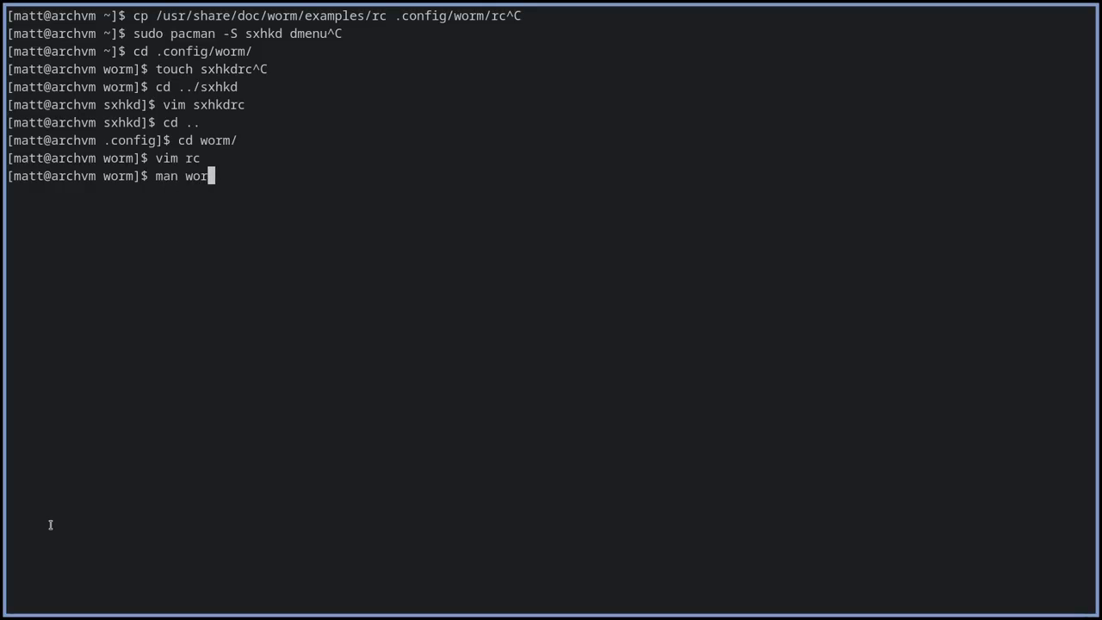
text(mc)
key(Return)
- Discard the started man command and run wormc --help instead
text(man)
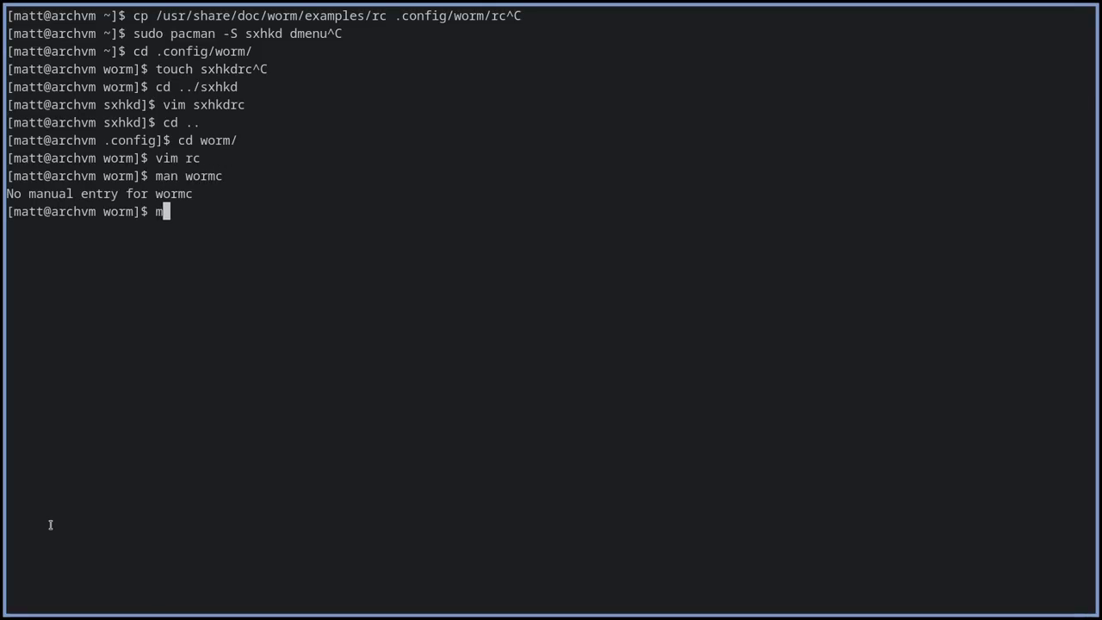
key(BackSpace)
key(BackSpace)
key(BackSpace)
key(BackSpace)
text(wormc --help)
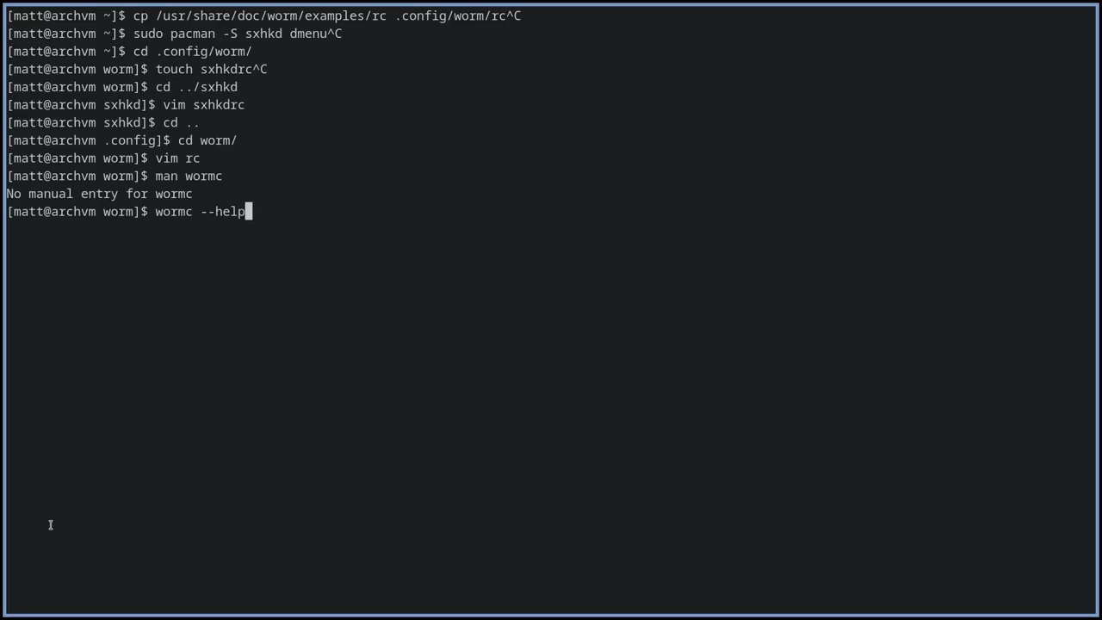
key(Return)
- Rework the previous command into wormc -h and run it
key(Up)
key(BackSpace)
key(BackSpace)
key(BackSpace)
key(BackSpace)
key(BackSpace)
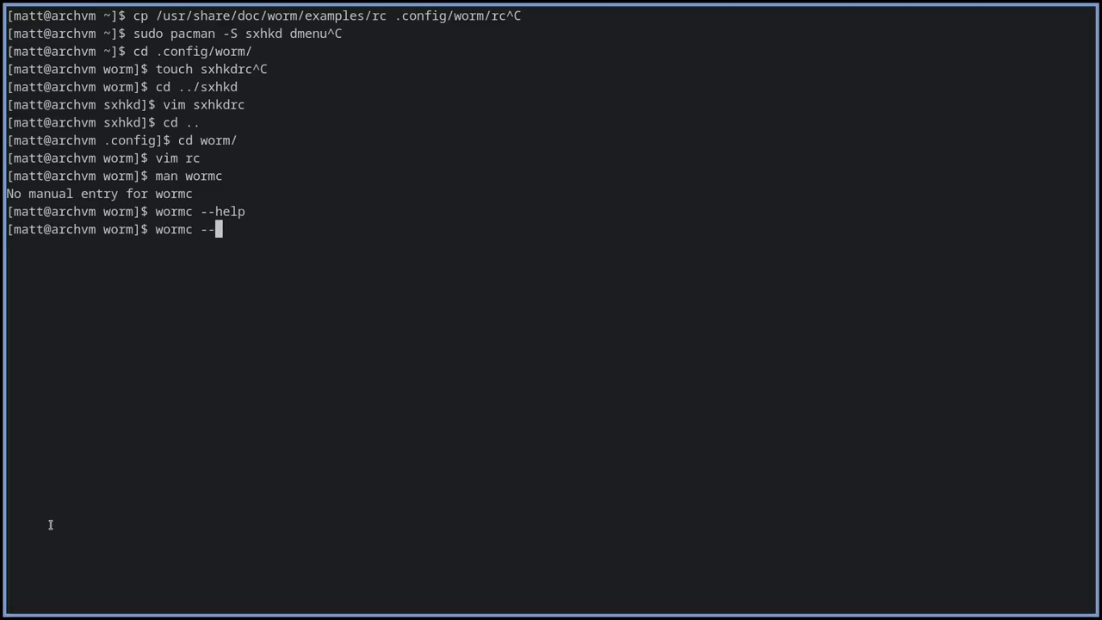
text(h)
key(Return)
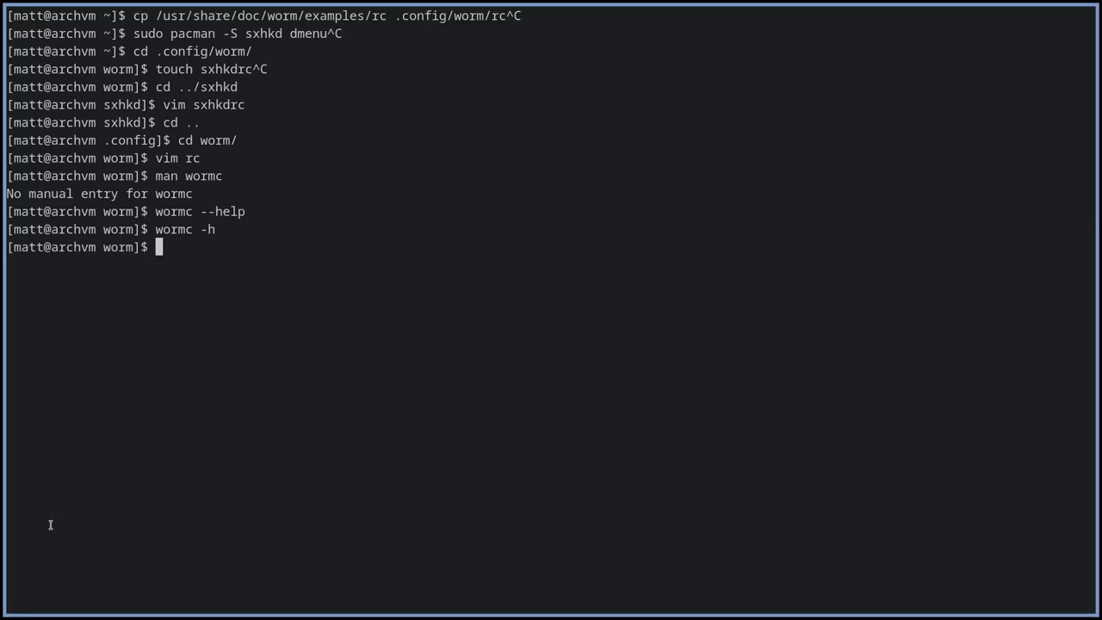
- Switch to the browser workspace, return to the worm repository page and examine the README's Configuration and Keybindings sections
key(super+2)
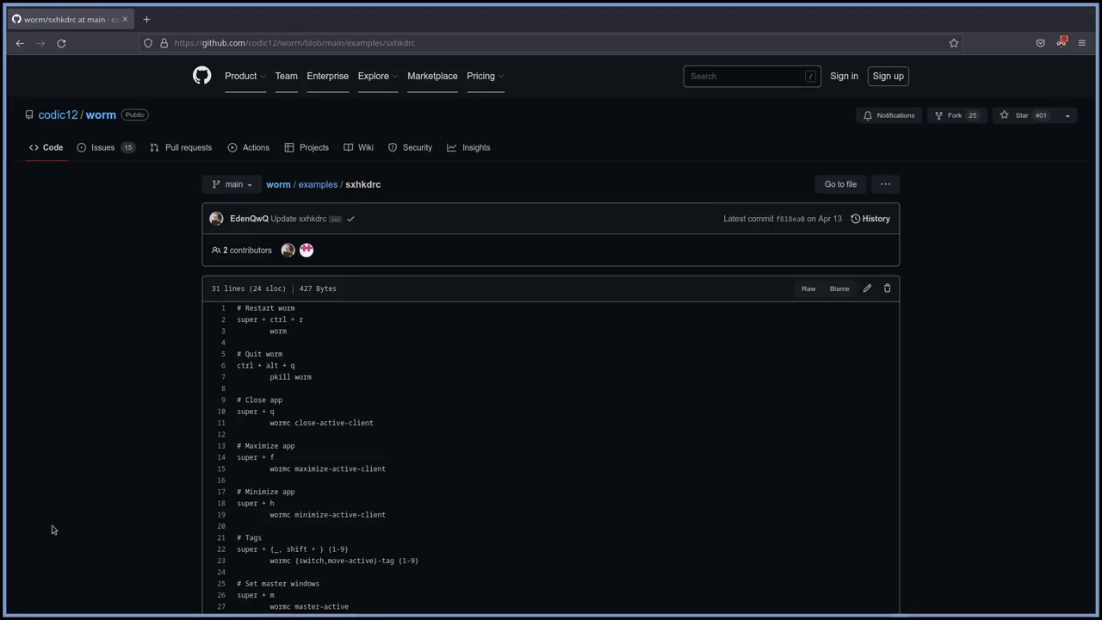
key(alt+Left)
scroll(142, 305, down, 6)
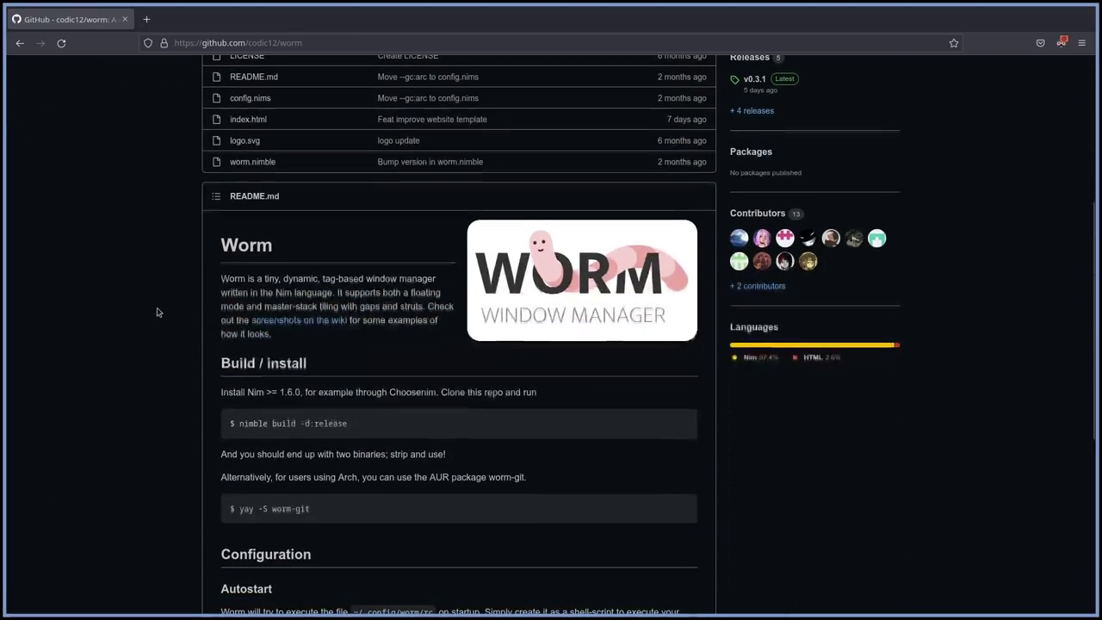
scroll(157, 310, down, 4)
scroll(158, 312, down, 1)
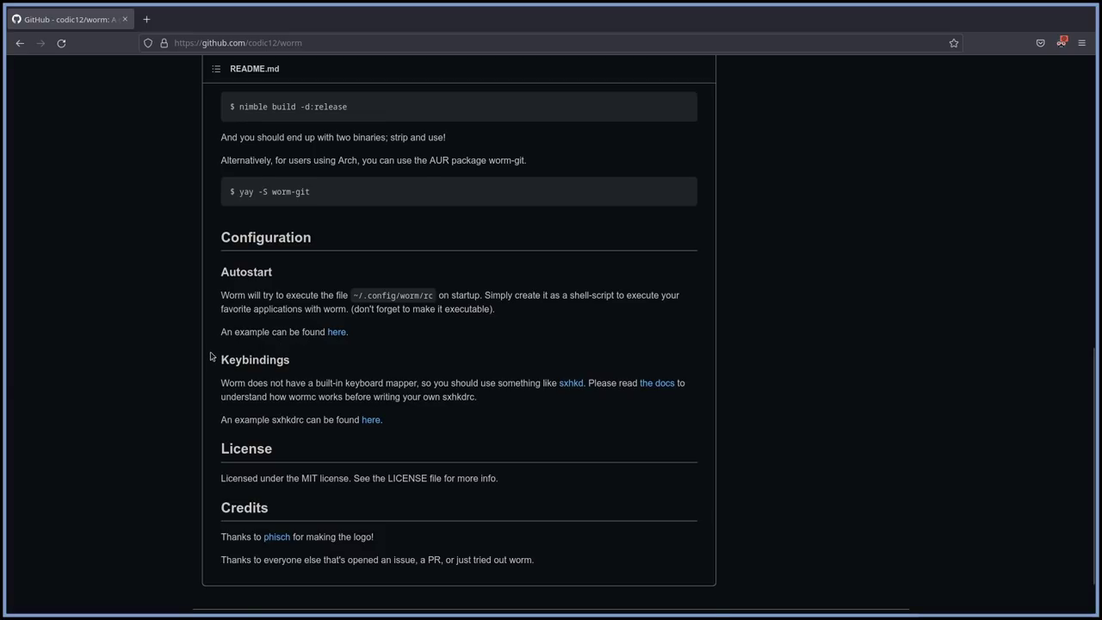
scroll(659, 542, up, 3)
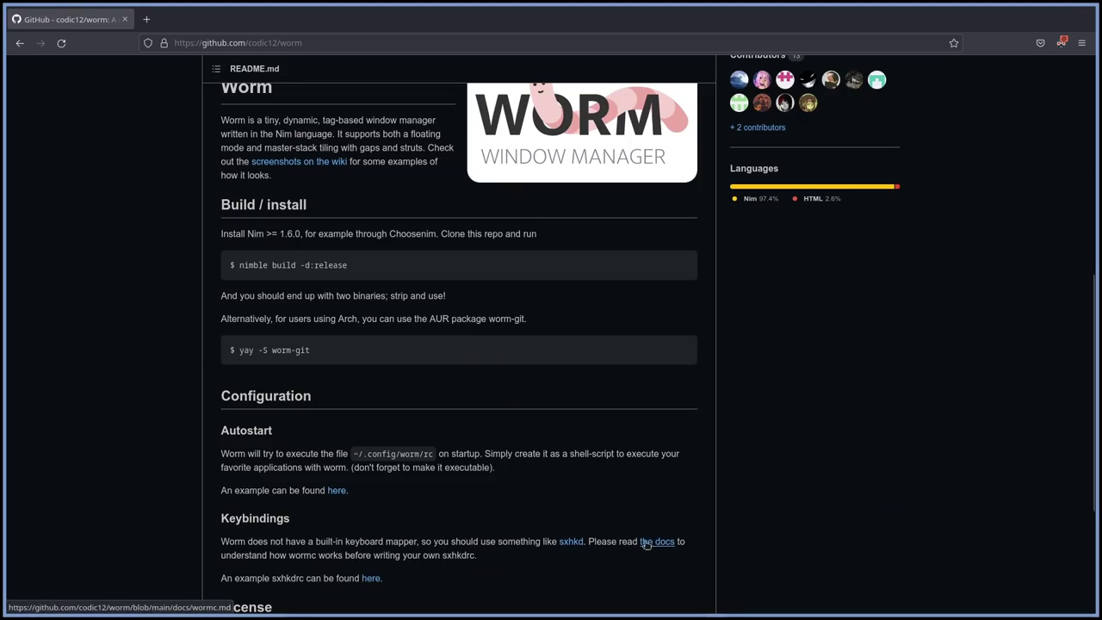
drag(215, 537, 710, 565)
click(621, 523)
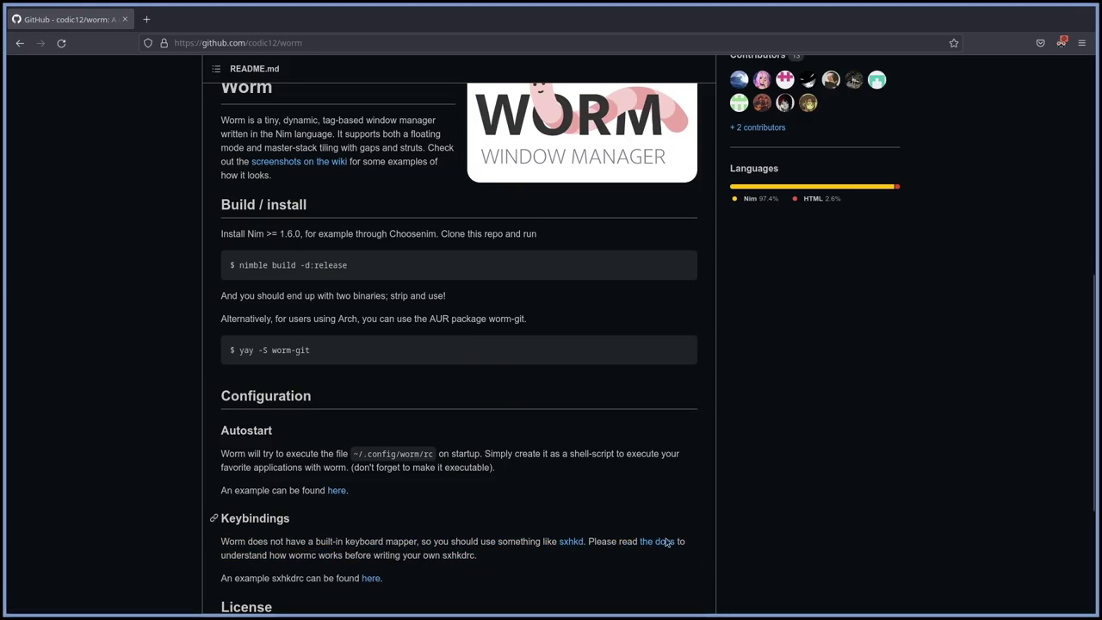
- Check the worm repository's wiki for documentation and return to the Keybindings section of the README
scroll(612, 392, up, 8)
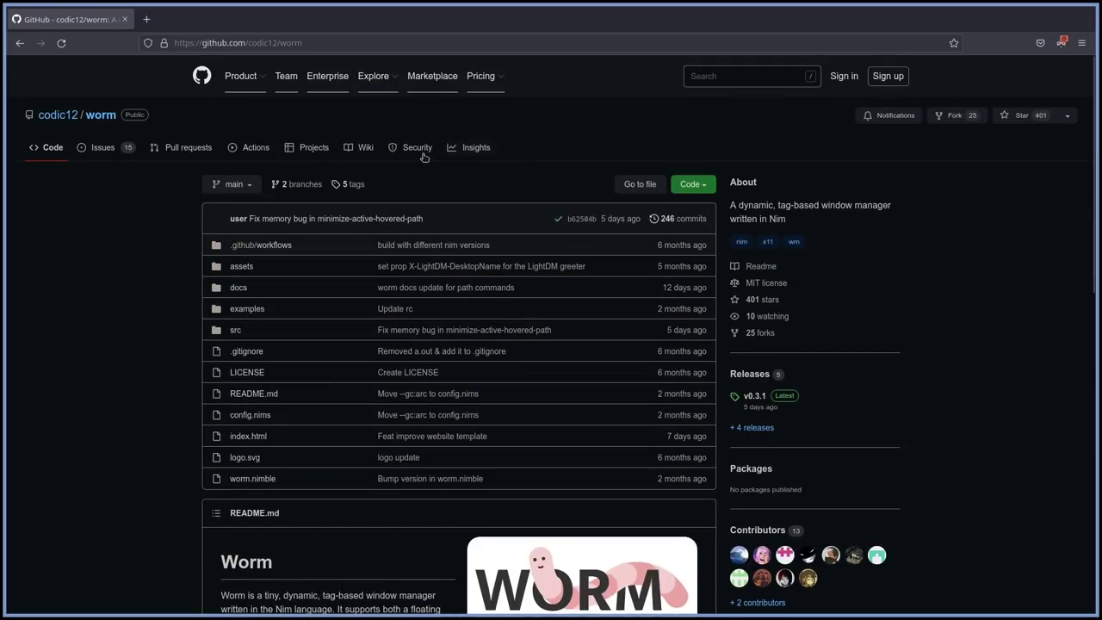
click(365, 148)
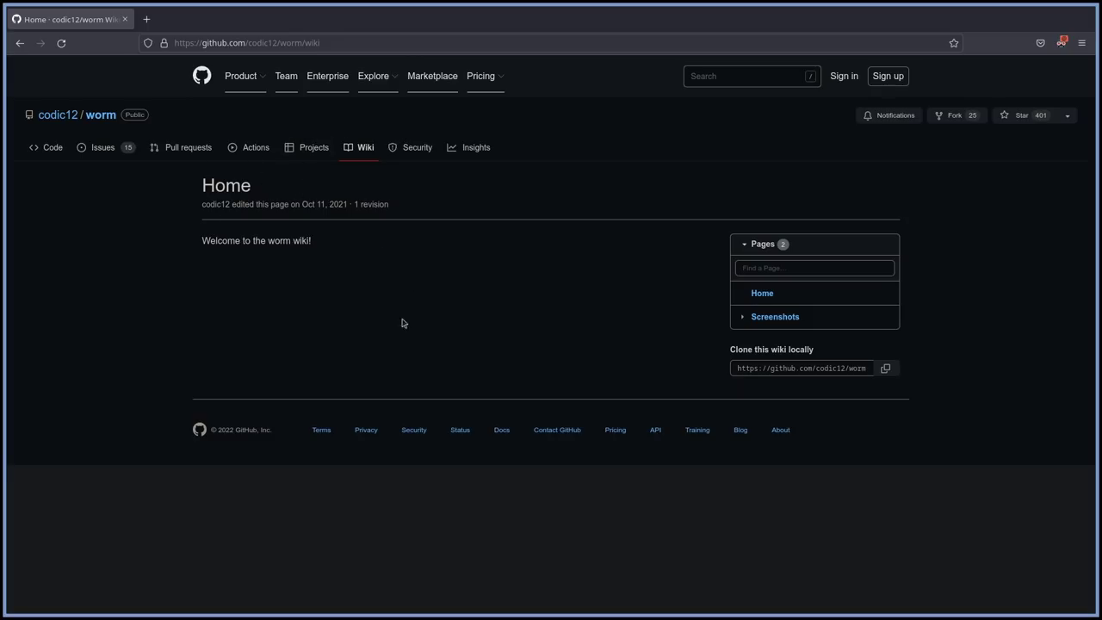
click(20, 43)
scroll(532, 319, down, 1)
scroll(532, 320, down, 7)
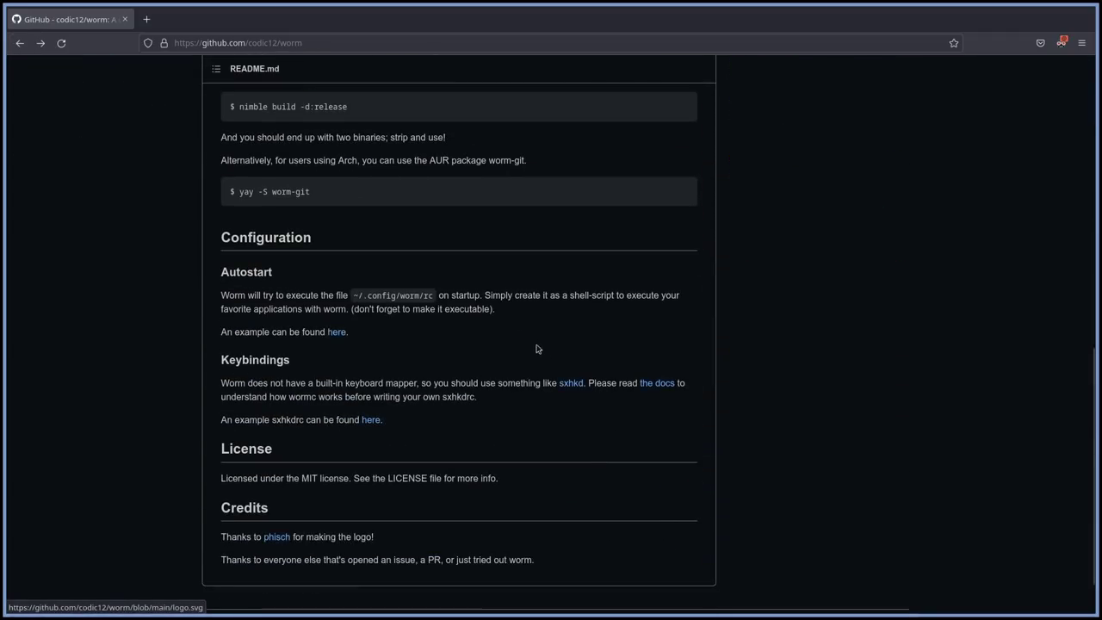
- Open the wormc docs linked under Keybindings and examine the command list, including borders, frames, gaps, layout and struts
click(656, 383)
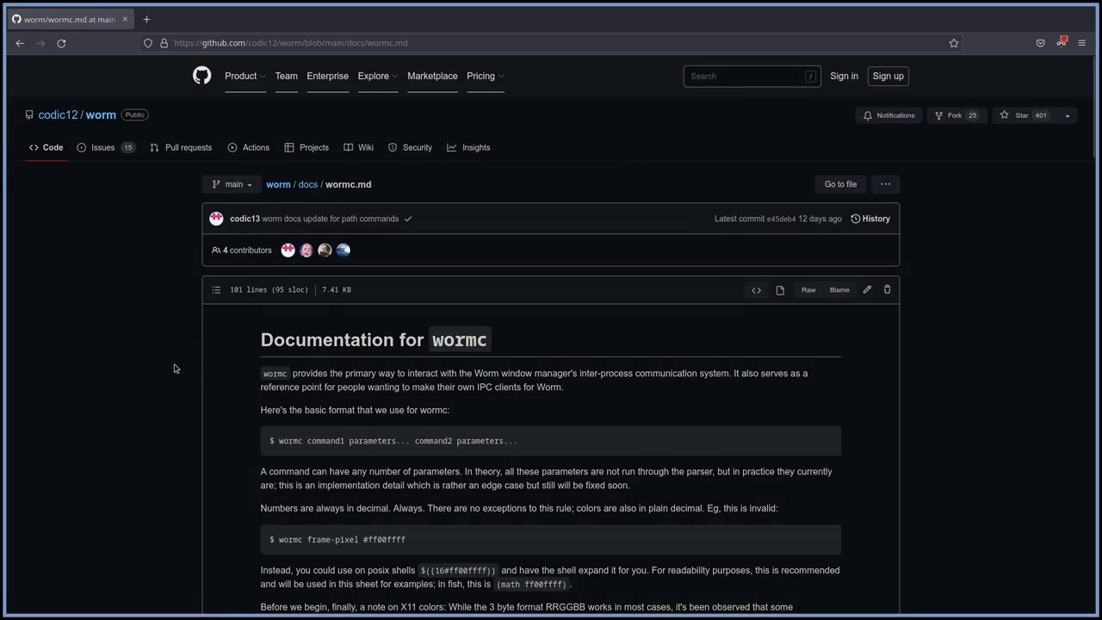
scroll(190, 368, down, 5)
scroll(189, 367, down, 12)
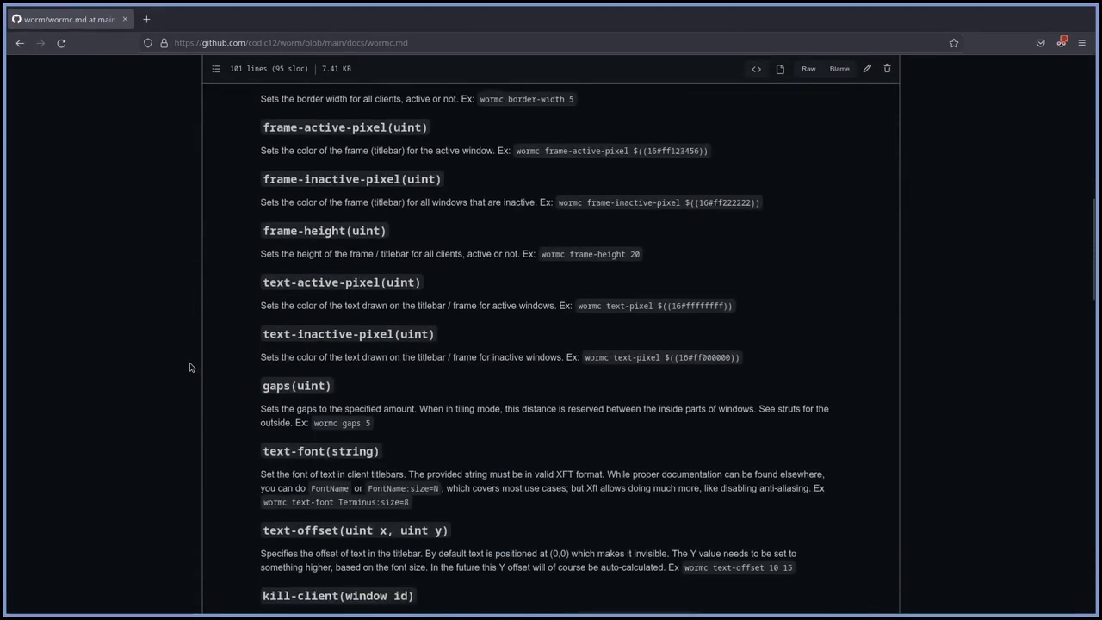
scroll(190, 367, down, 4)
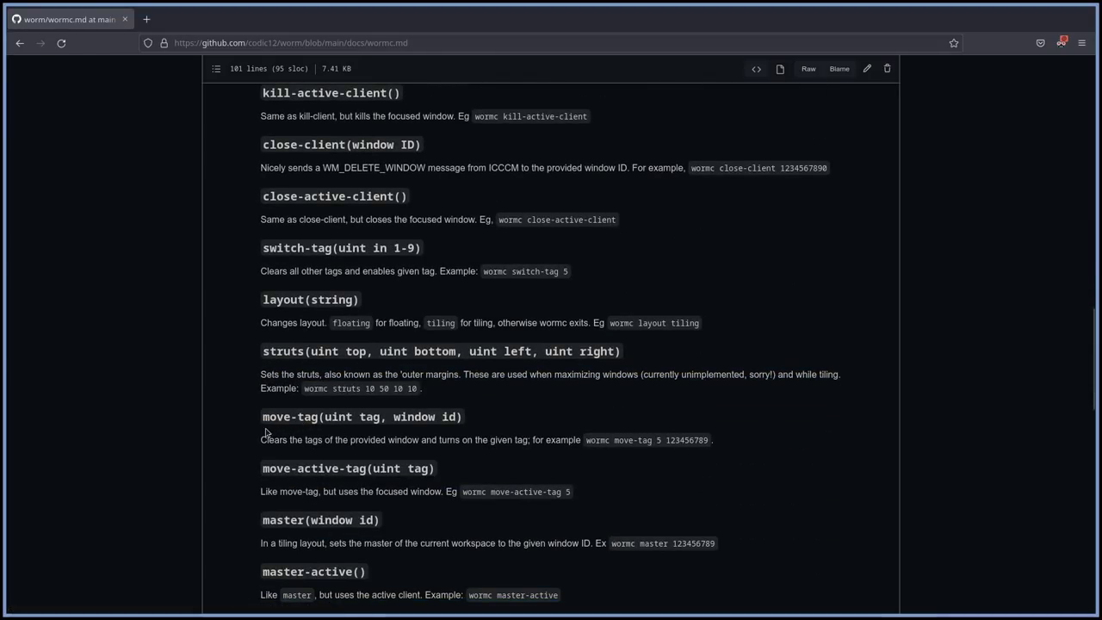
scroll(263, 423, up, 8)
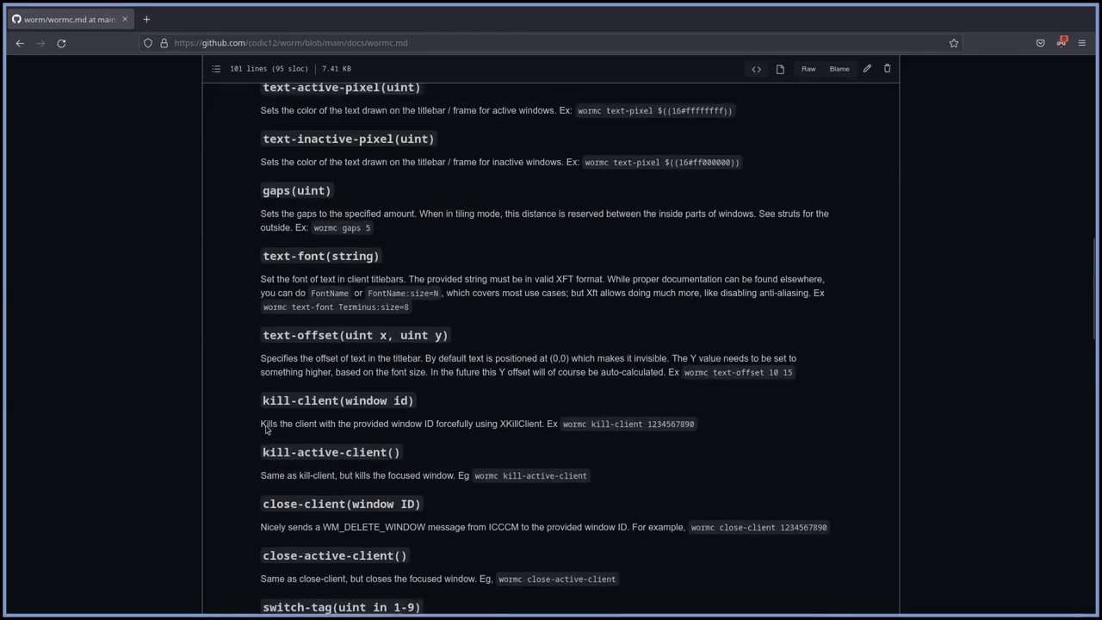
scroll(263, 423, up, 3)
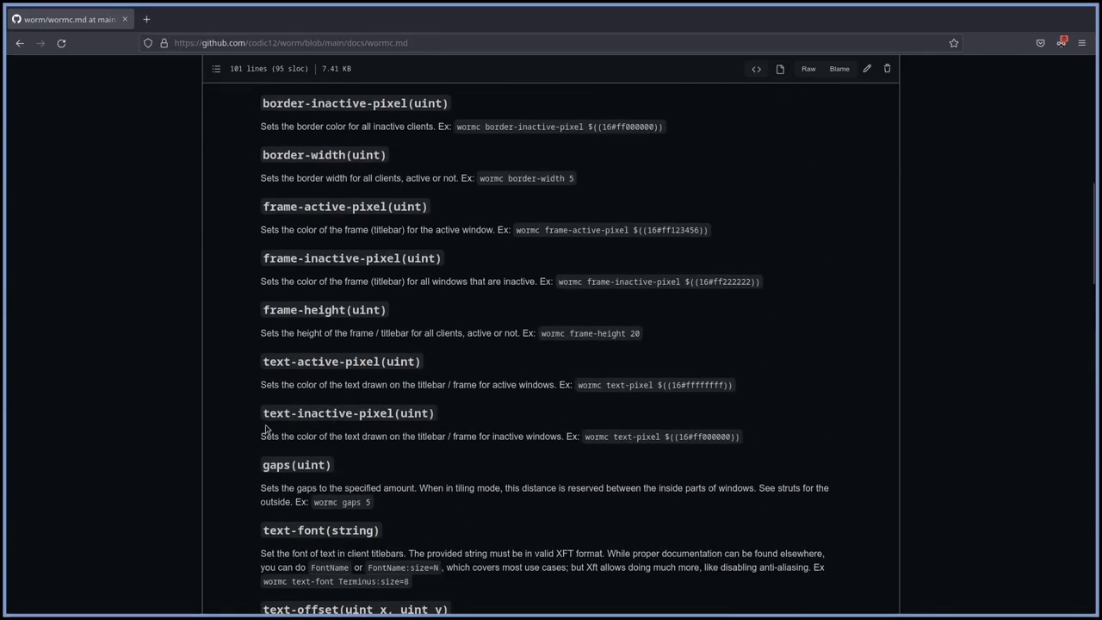
scroll(253, 290, up, 3)
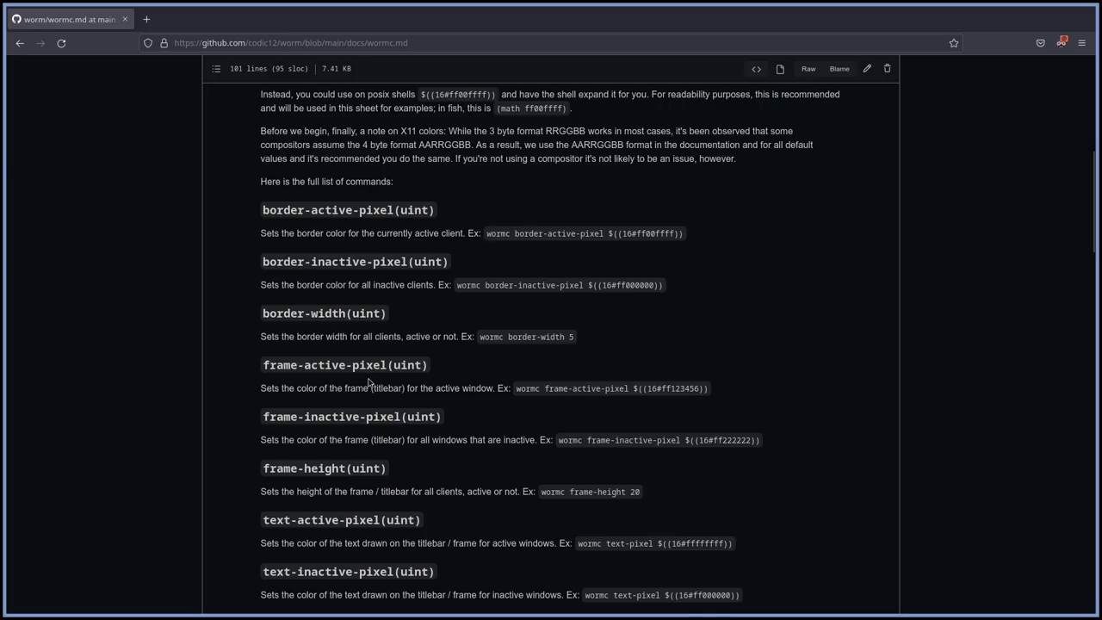
scroll(368, 382, down, 3)
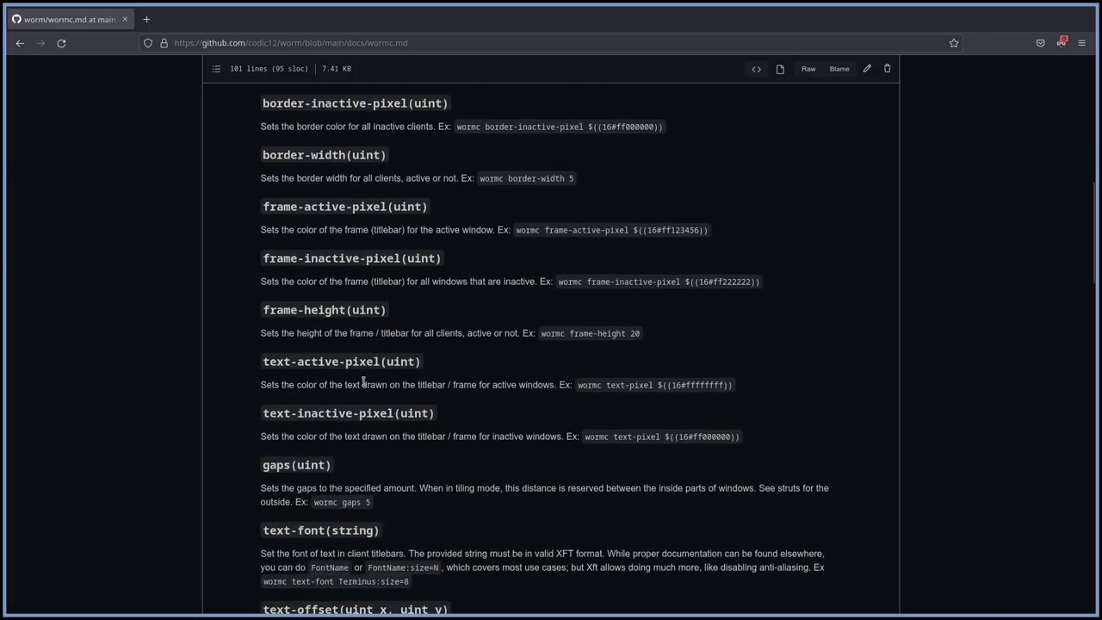
scroll(361, 384, down, 3)
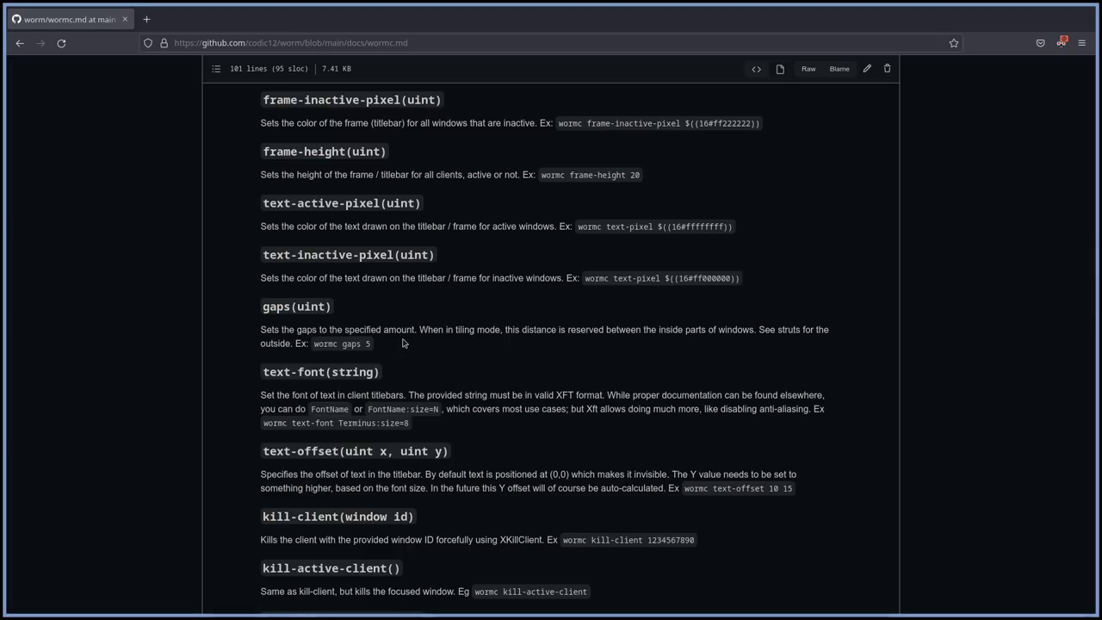
scroll(383, 356, down, 5)
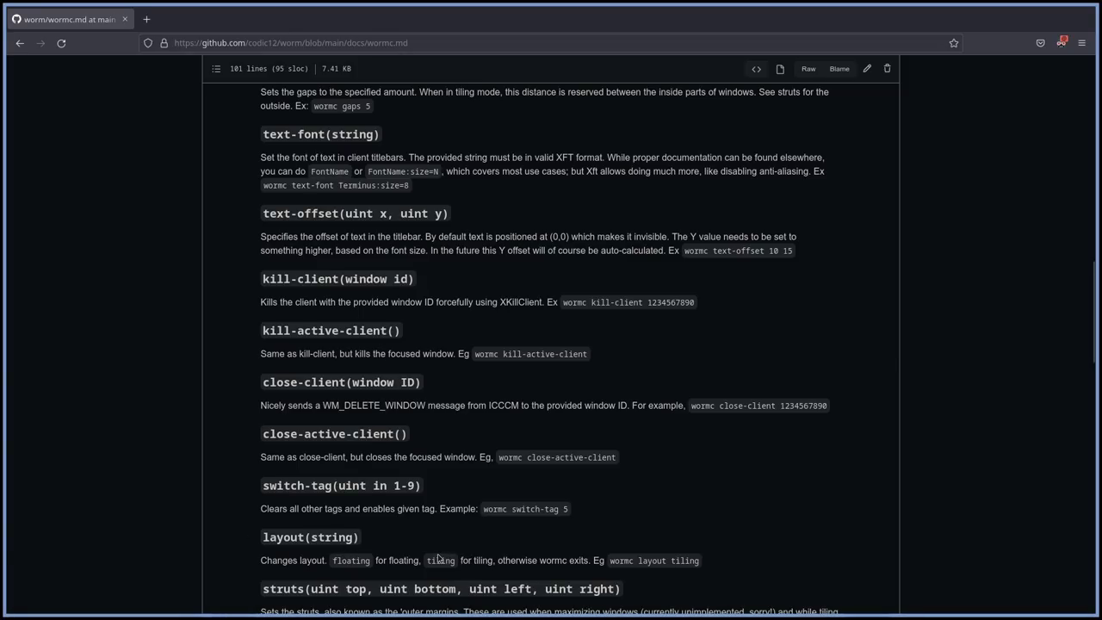
- Open four new terminal windows beside the browser in the tiling layout
key(super+Return)
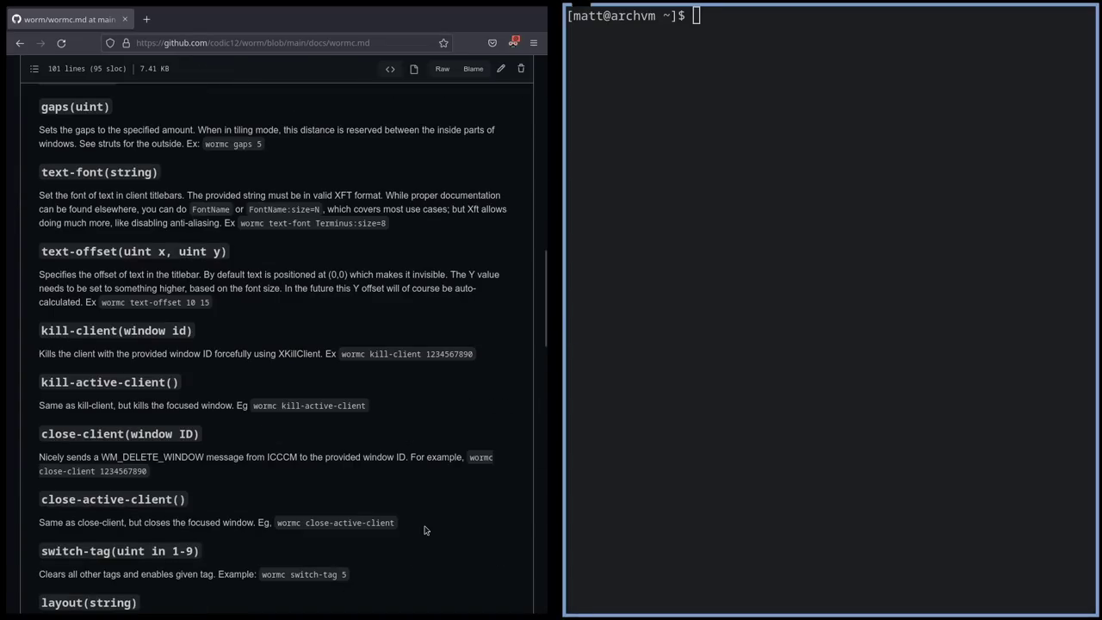
key(super+Return)
key(super+Return)
key(super+Return)
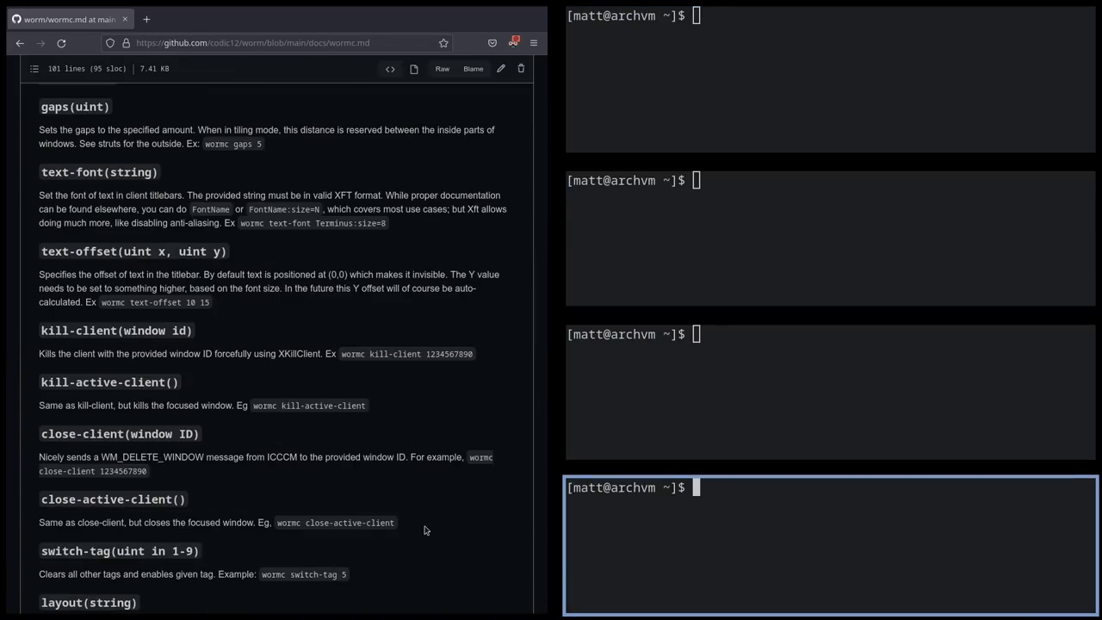
- Open a fifth terminal in the stack beside the browser and try moving the focus to the terminals above it
key(super+Return)
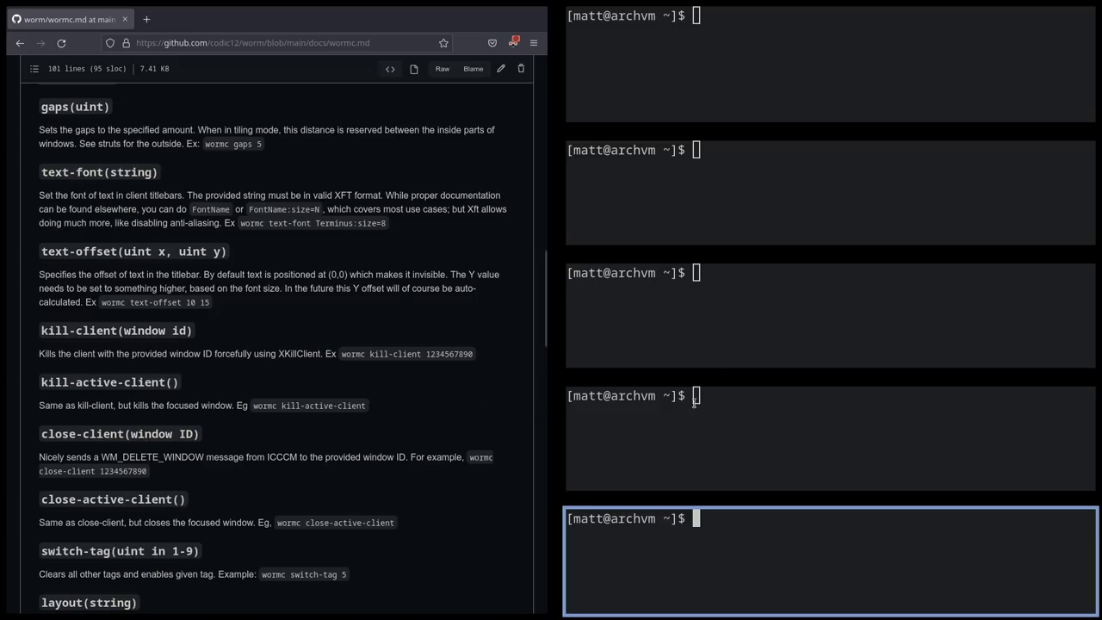
click(731, 284)
click(745, 206)
click(770, 68)
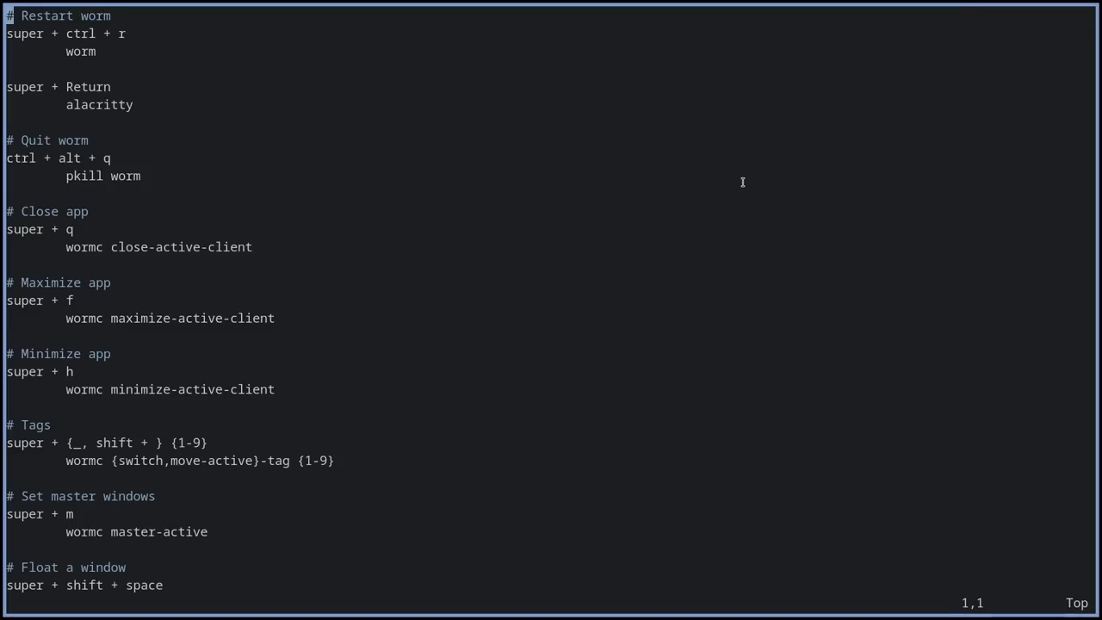
- Return to the browser workspace, close the five stacked terminals and continue through the wormc docs to the float command
key(super+2)
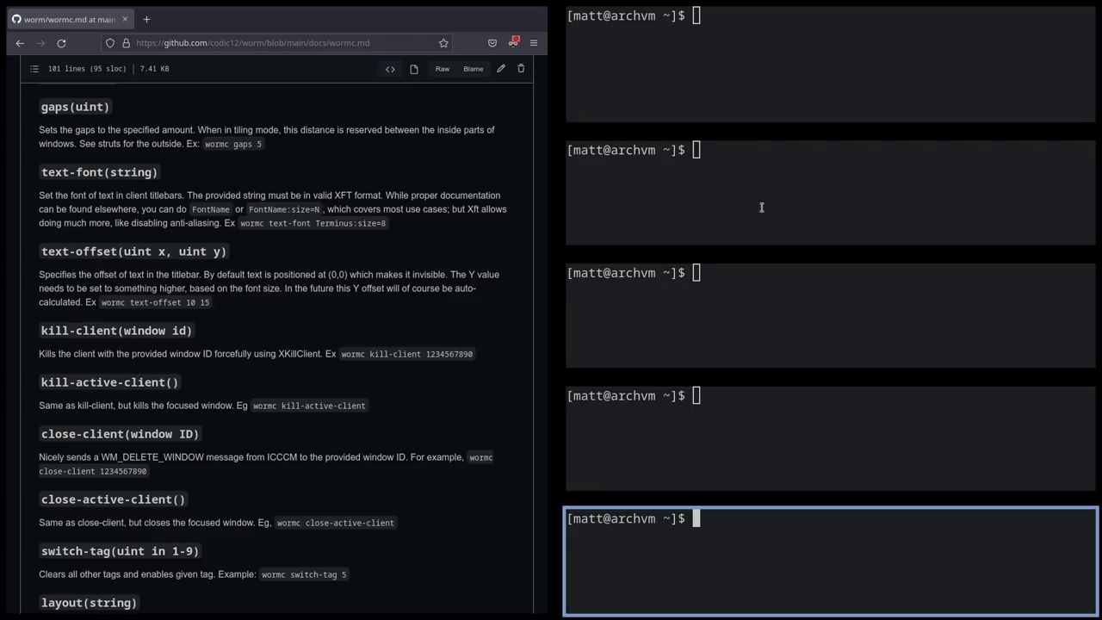
key(super+shift+q)
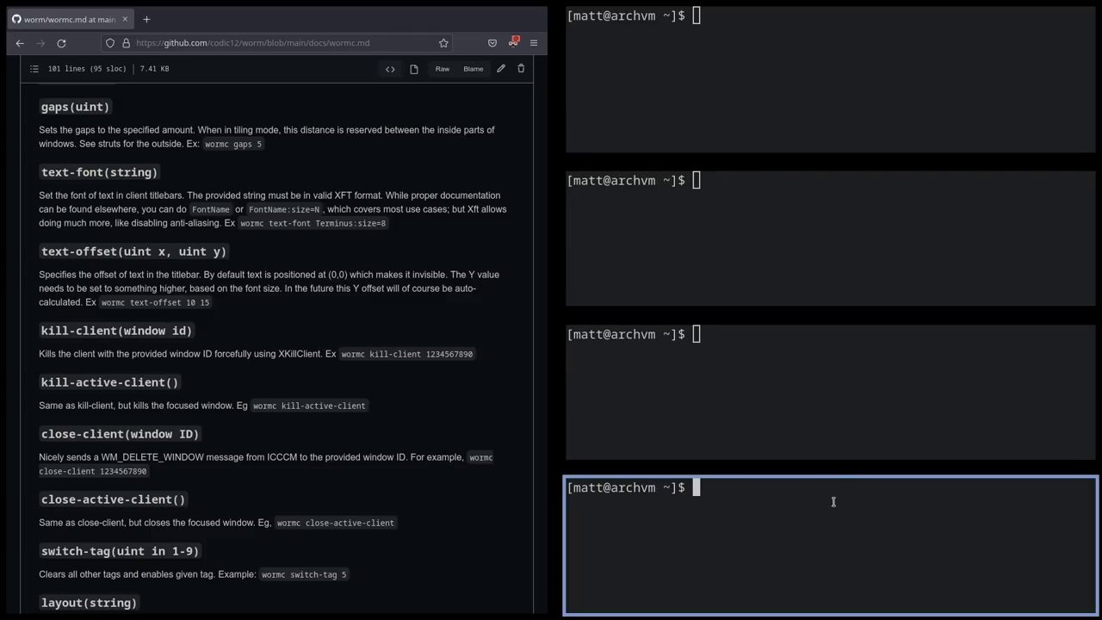
key(super+shift+q)
key(super+shift+q)
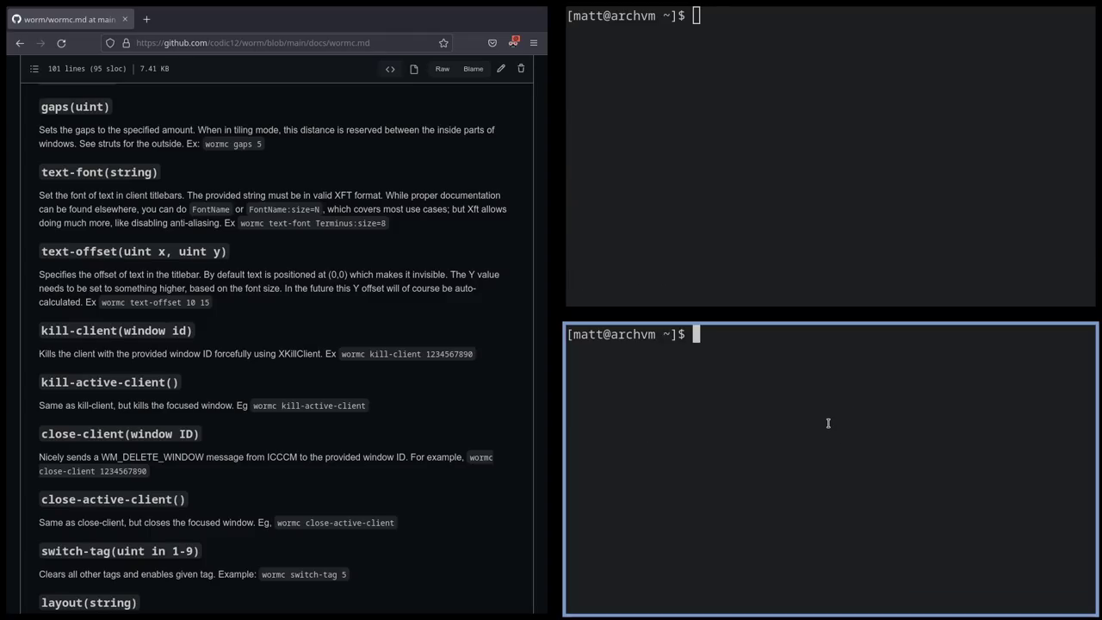
key(super+shift+q)
key(super+shift+q)
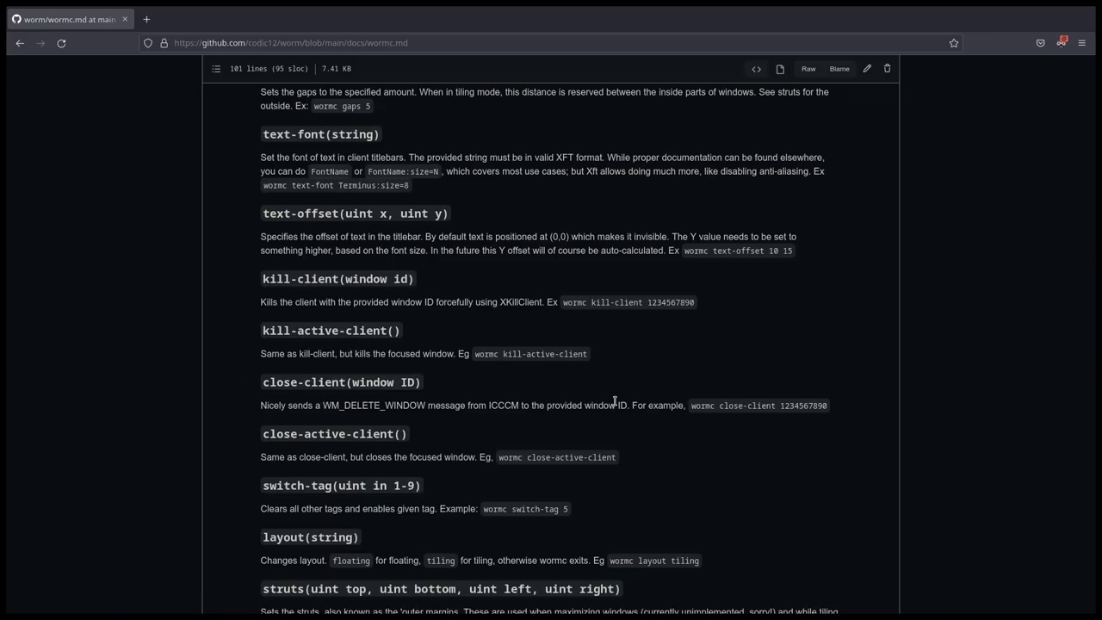
scroll(611, 405, down, 3)
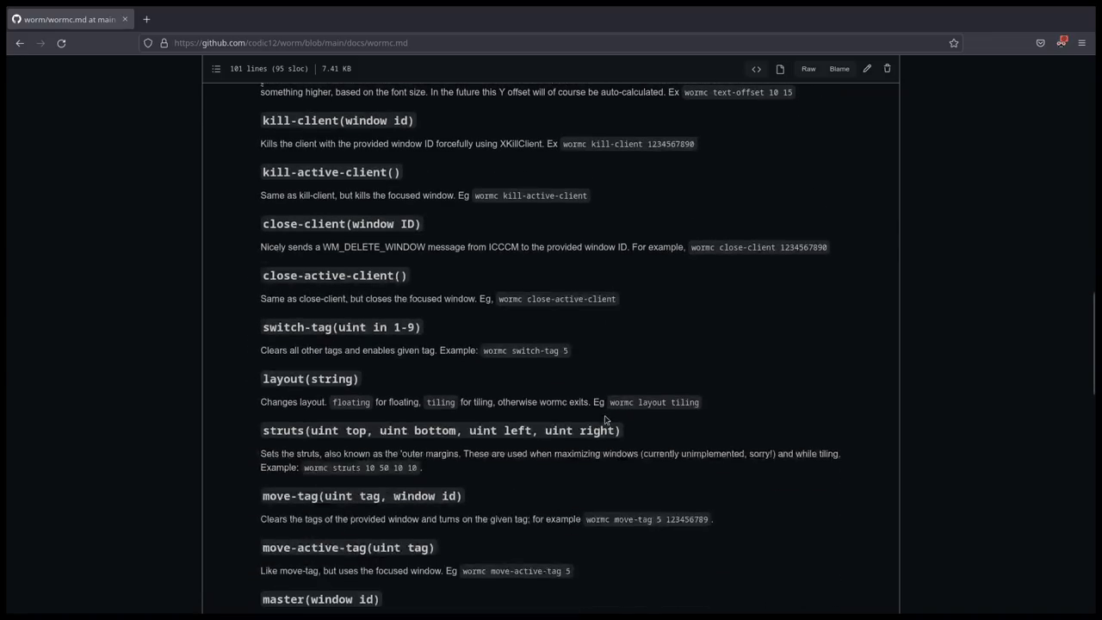
scroll(604, 419, down, 2)
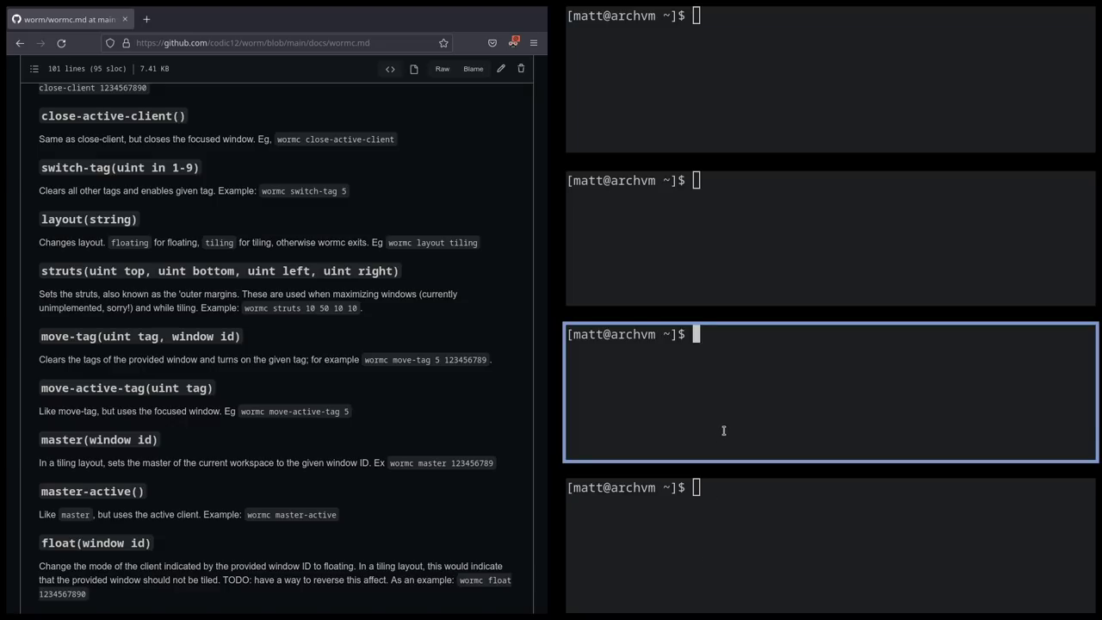
text(kjkjkjkj)
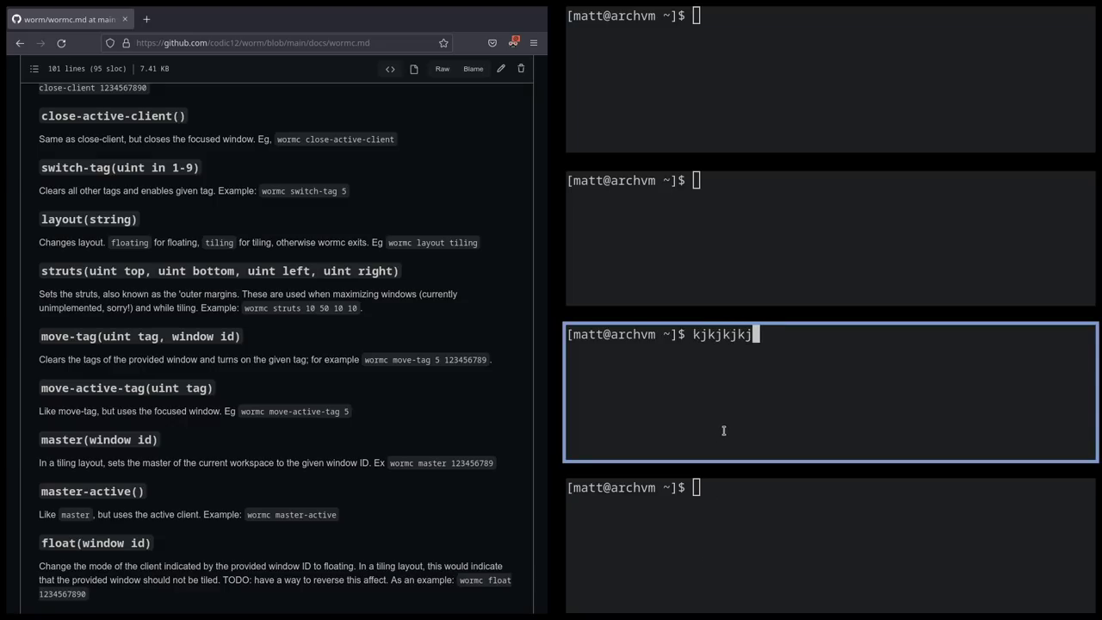
text(kjj)
key(ctrl+c)
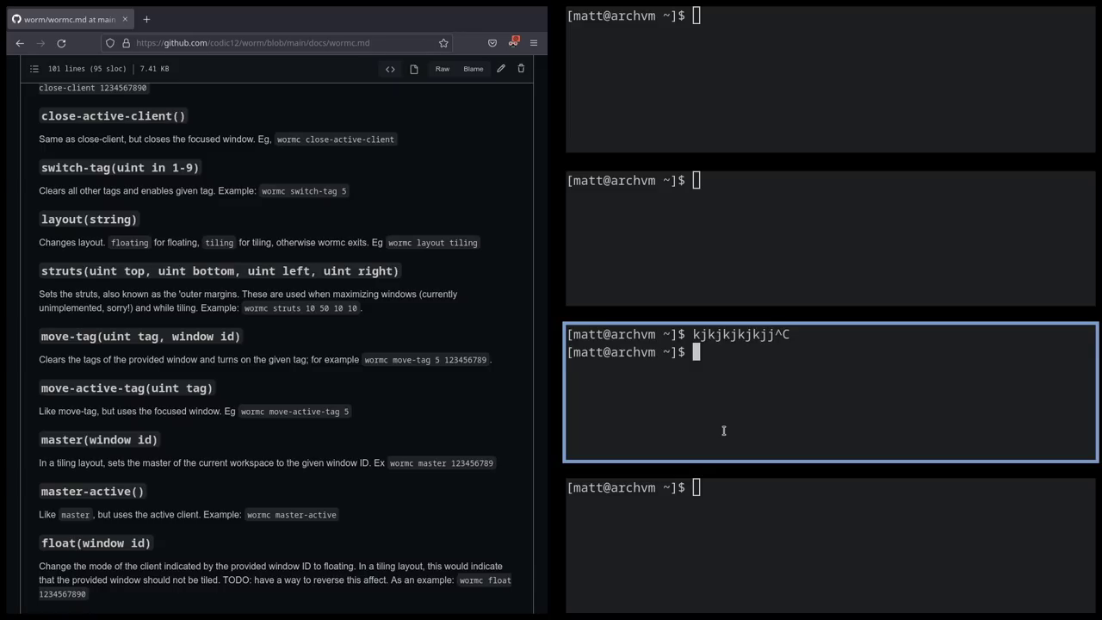
- Close the four terminals stacked beside the browser by ending their shell sessions
key(ctrl+d)
key(ctrl+d)
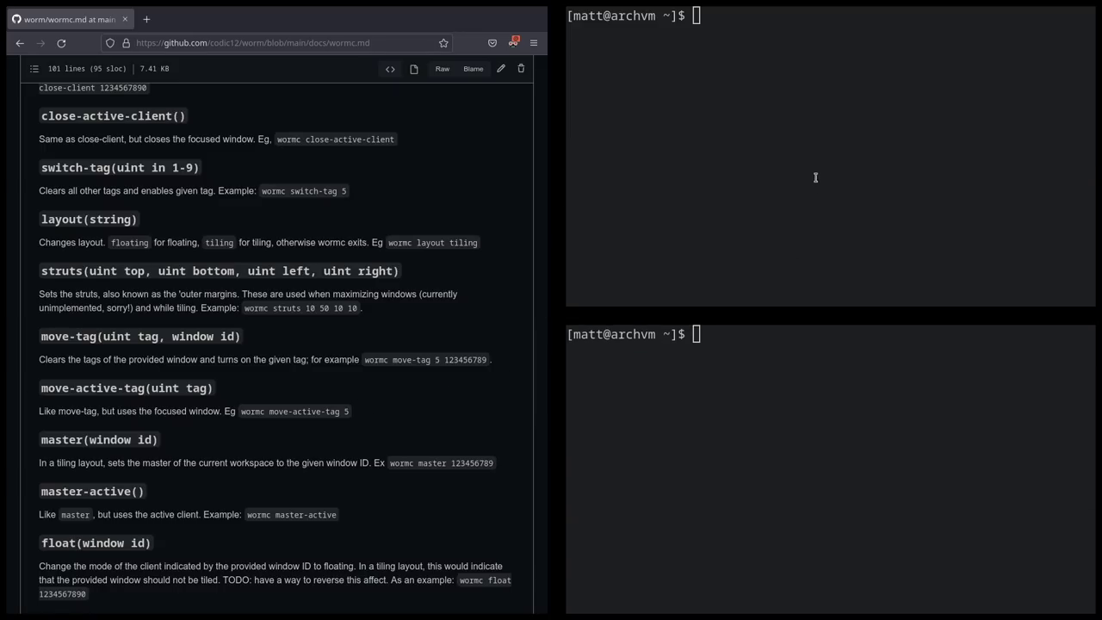
key(ctrl+d)
key(ctrl+d)
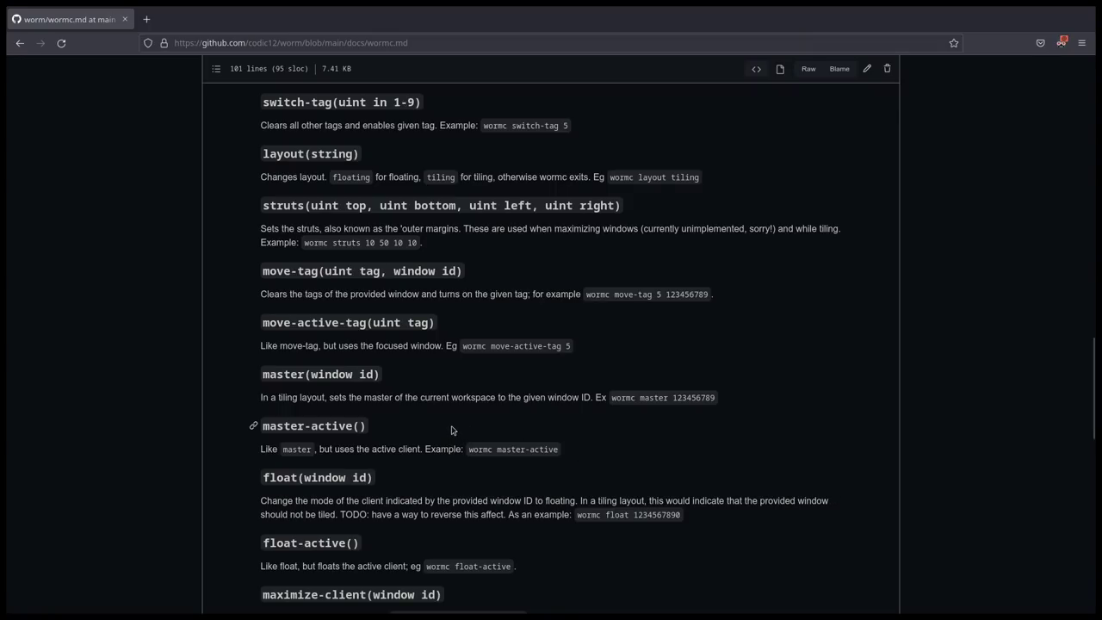
- Examine the wormc docs on text, kill, close, tag, layout, master, float and maximize commands, ending at frame-left
scroll(452, 429, down, 5)
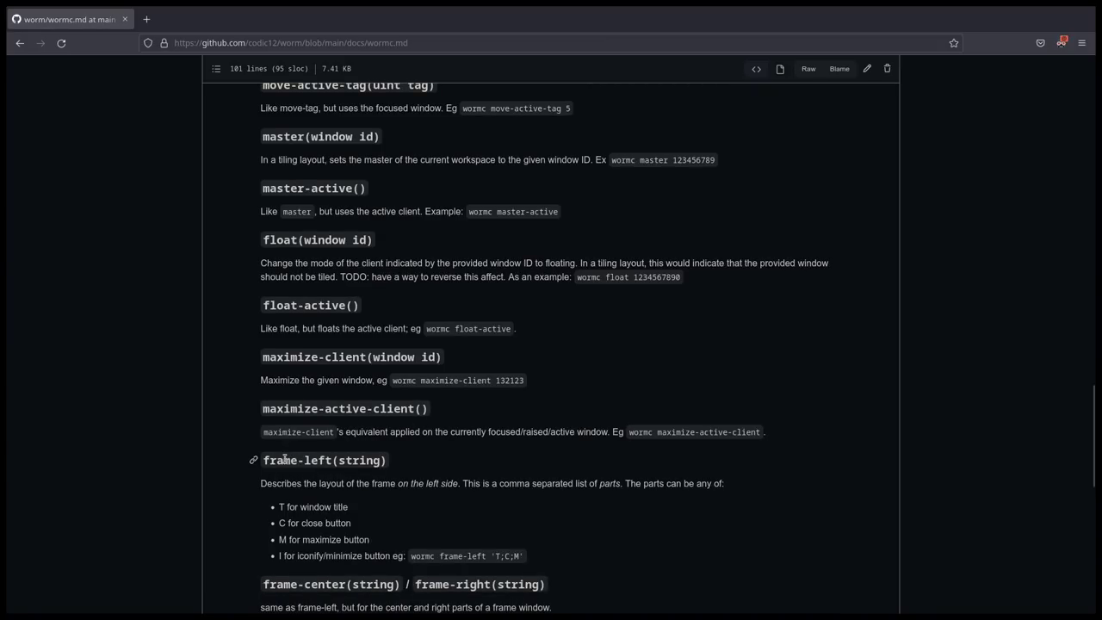
scroll(284, 460, down, 6)
scroll(239, 469, up, 6)
scroll(239, 469, up, 2)
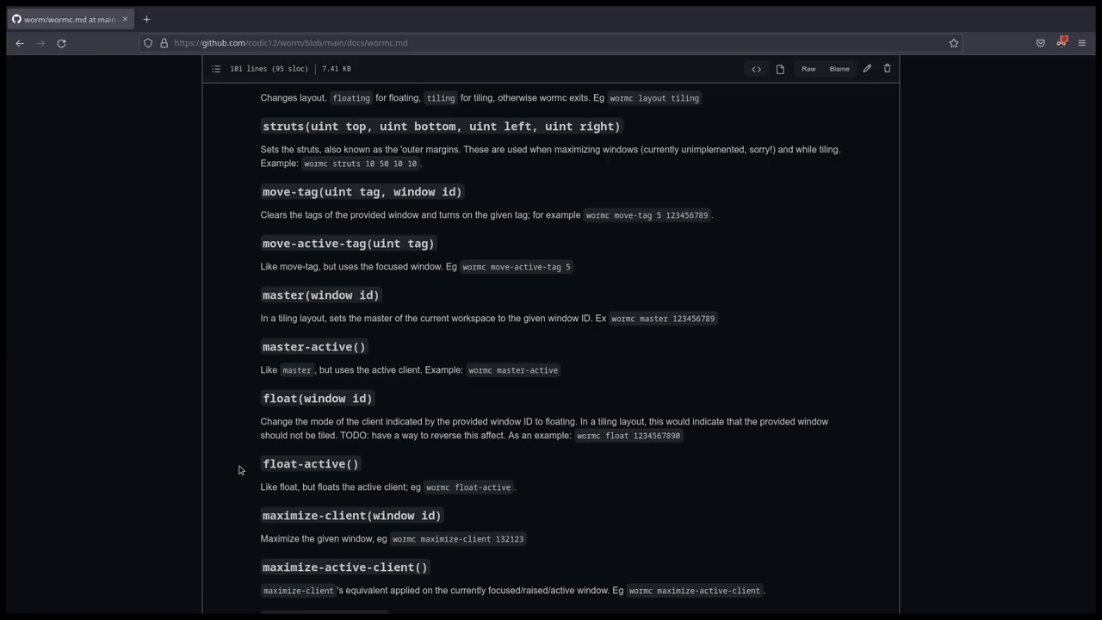
scroll(239, 469, up, 4)
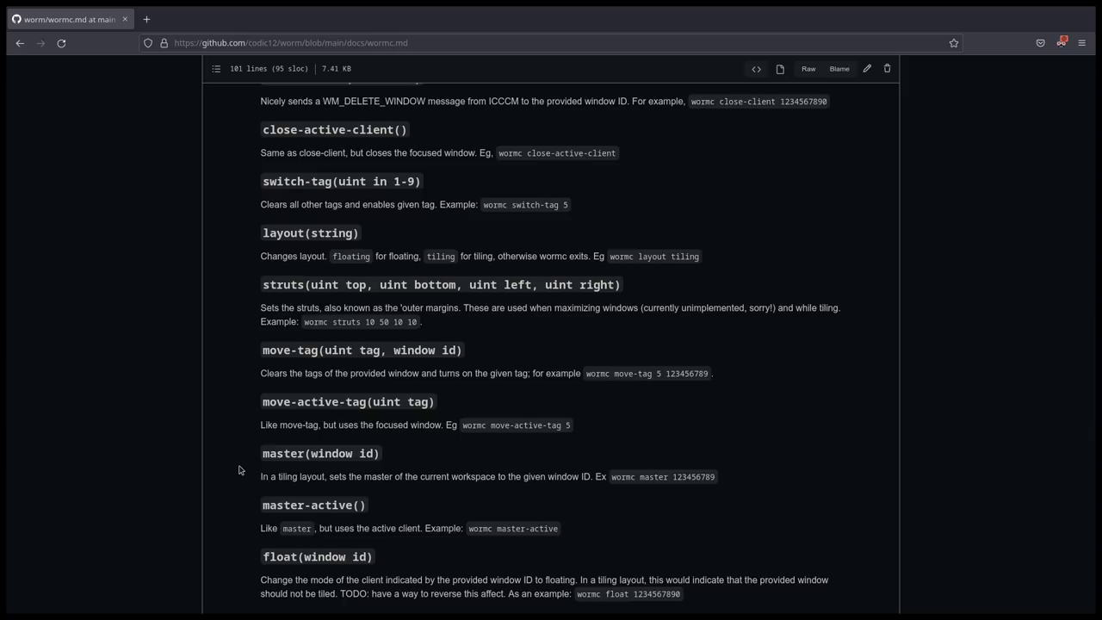
scroll(239, 469, up, 3)
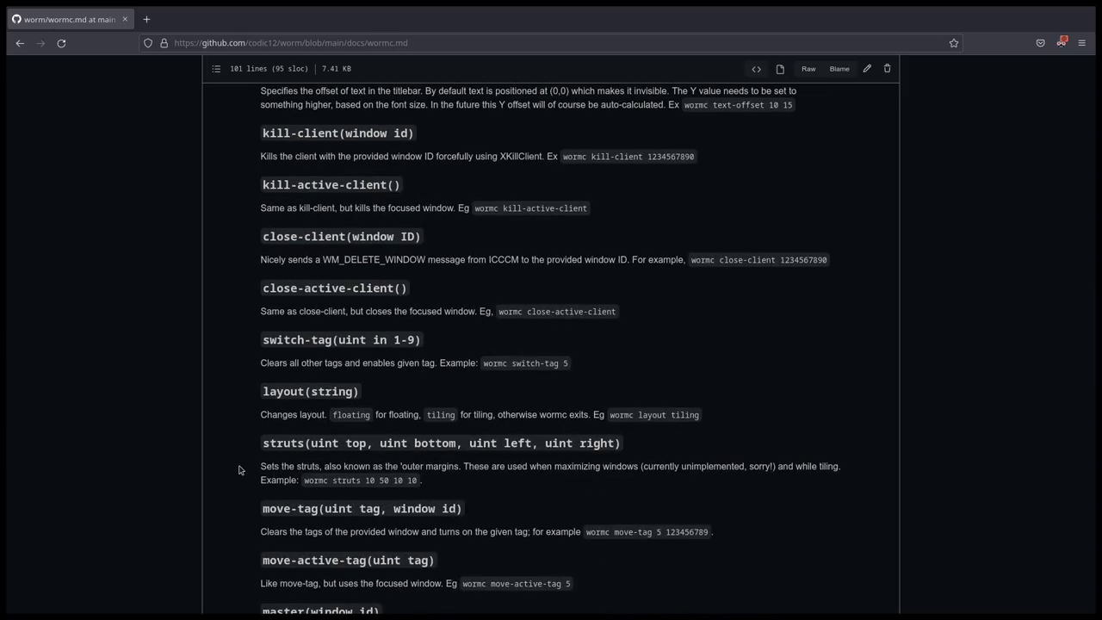
scroll(240, 469, up, 3)
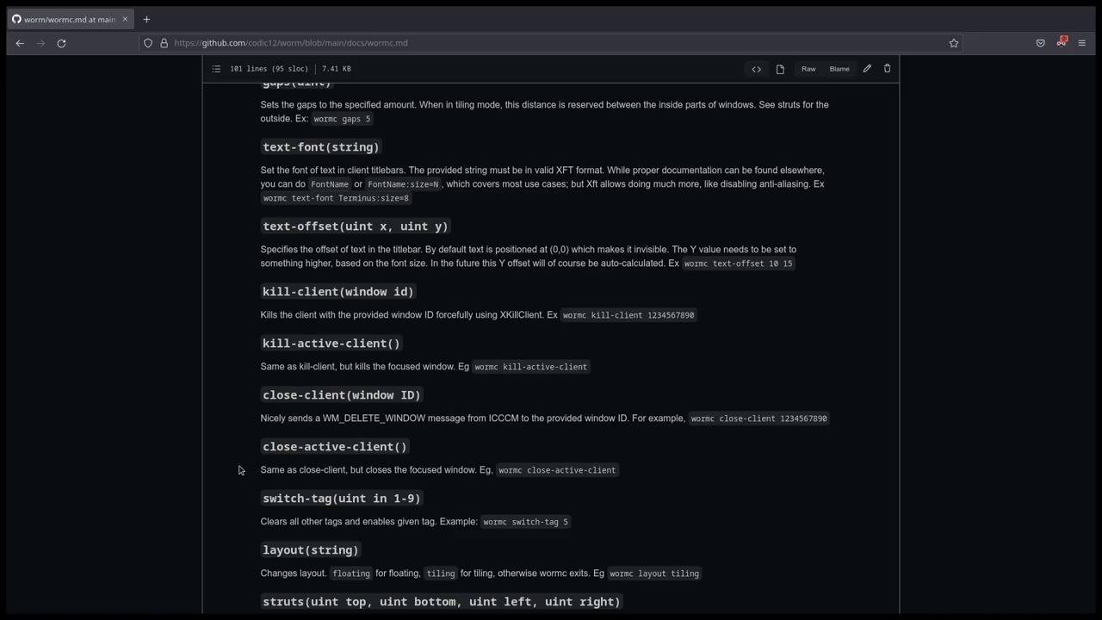
scroll(239, 469, up, 3)
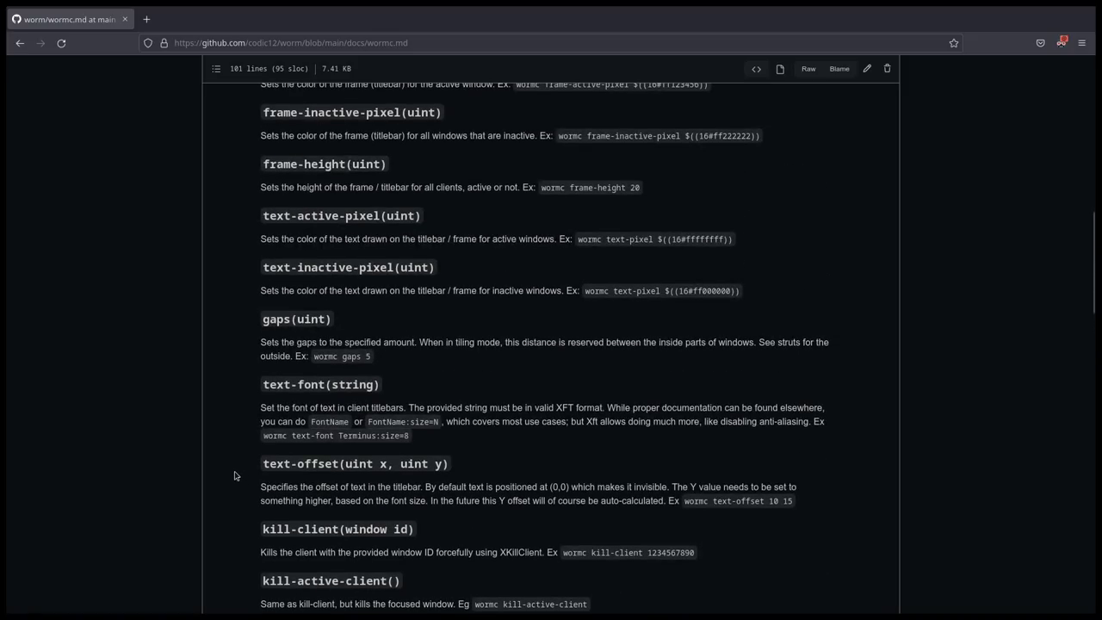
scroll(233, 476, down, 8)
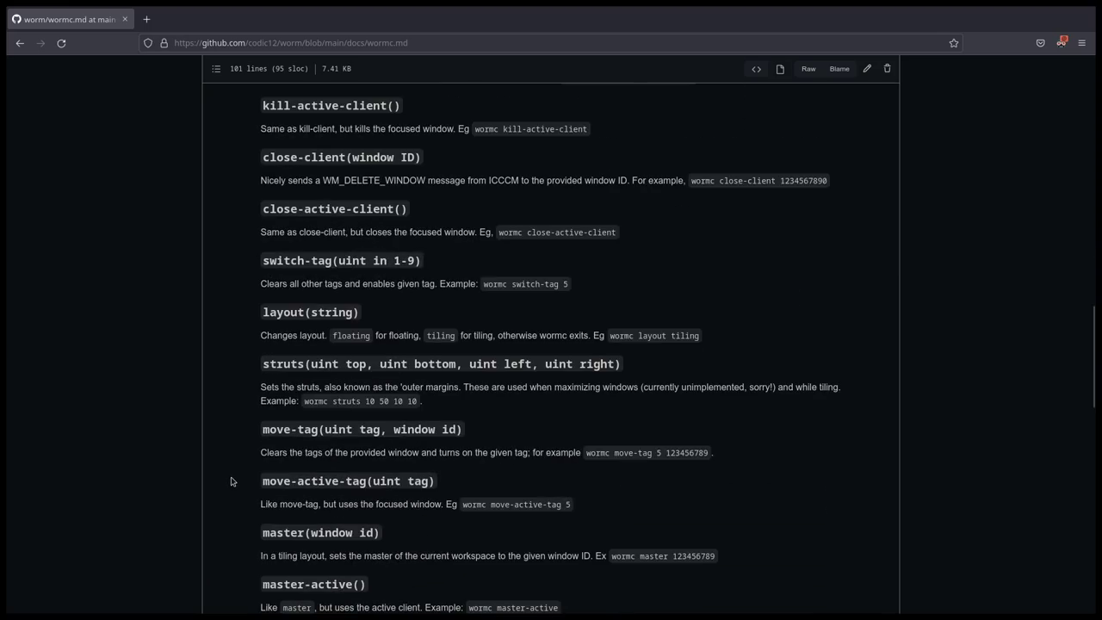
scroll(228, 486, down, 1)
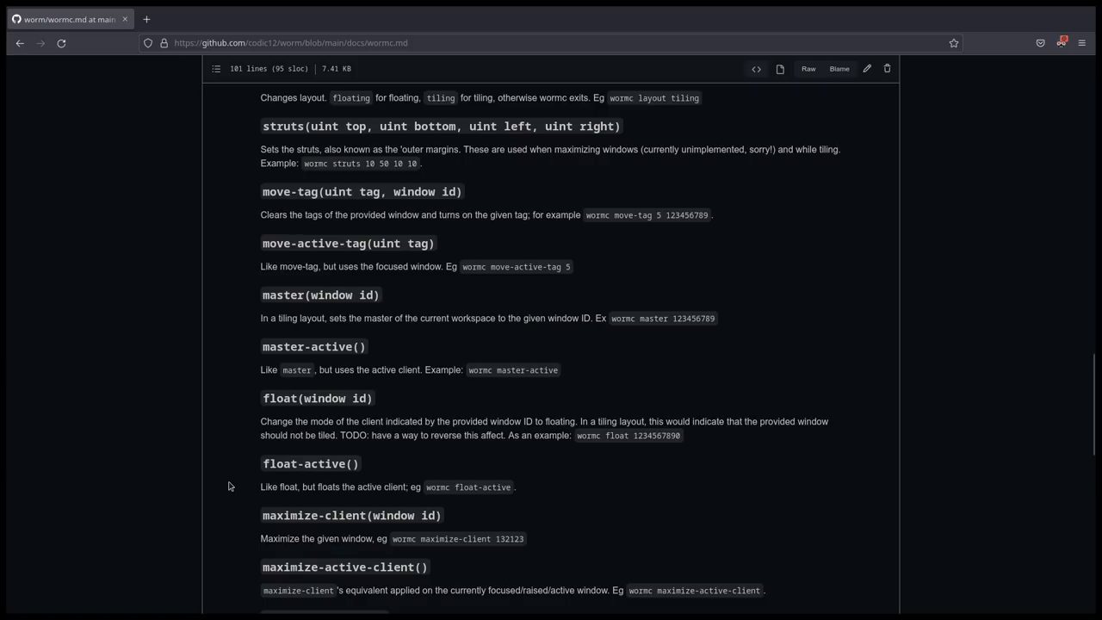
scroll(231, 482, down, 2)
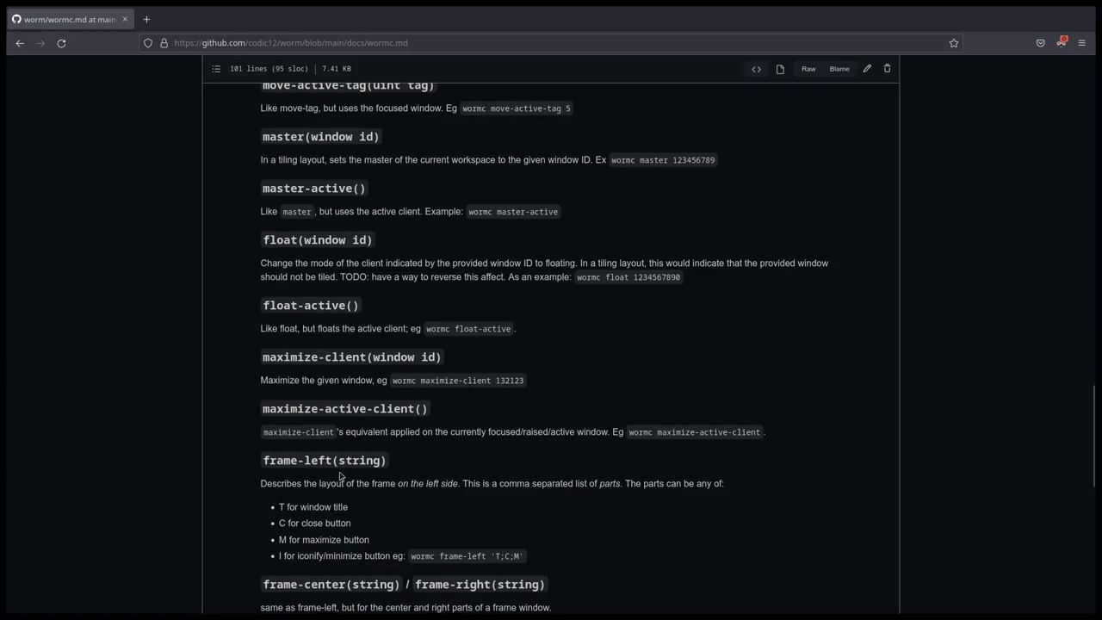
- Examine the frame-left description and the button-size, button-offset, root-menu, decoration-disable and button path commands that follow it
drag(268, 483, 447, 483)
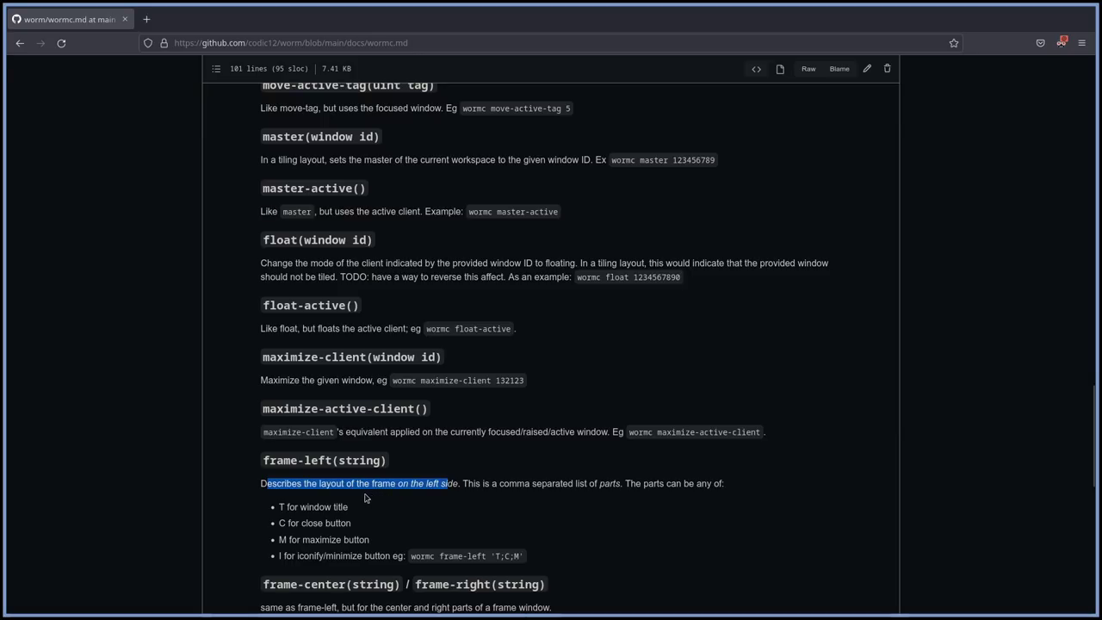
click(283, 485)
drag(263, 460, 309, 459)
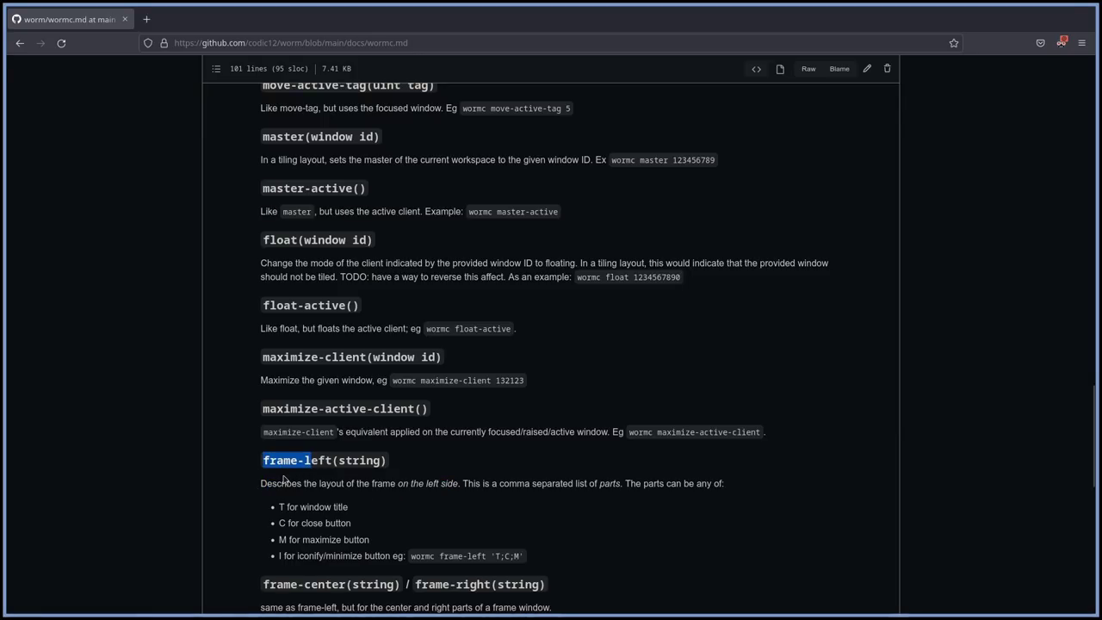
click(256, 492)
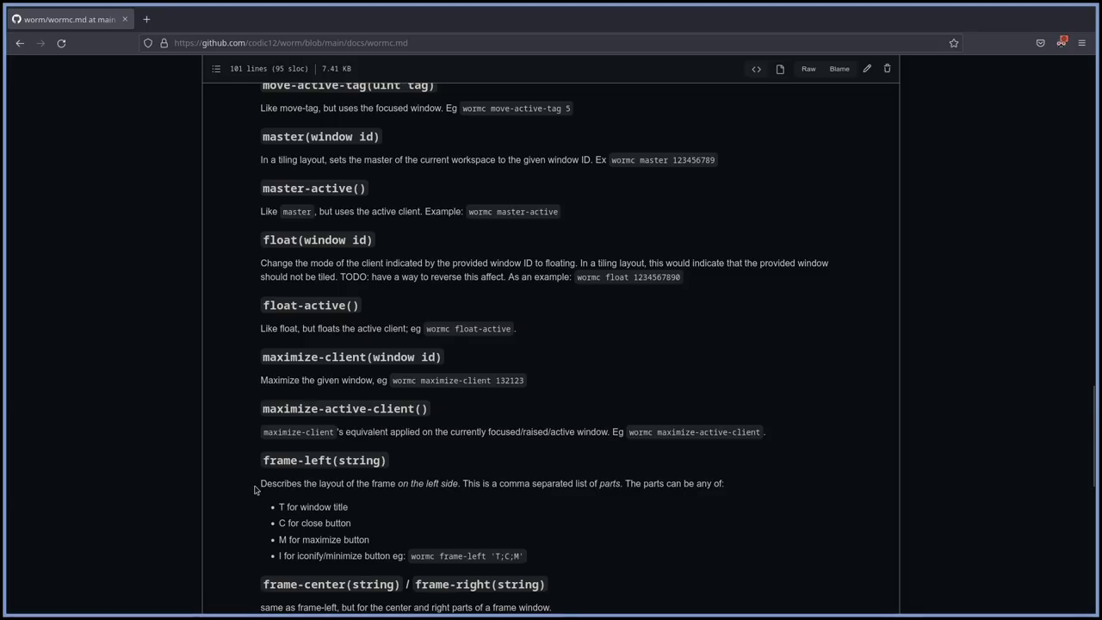
scroll(237, 485, down, 5)
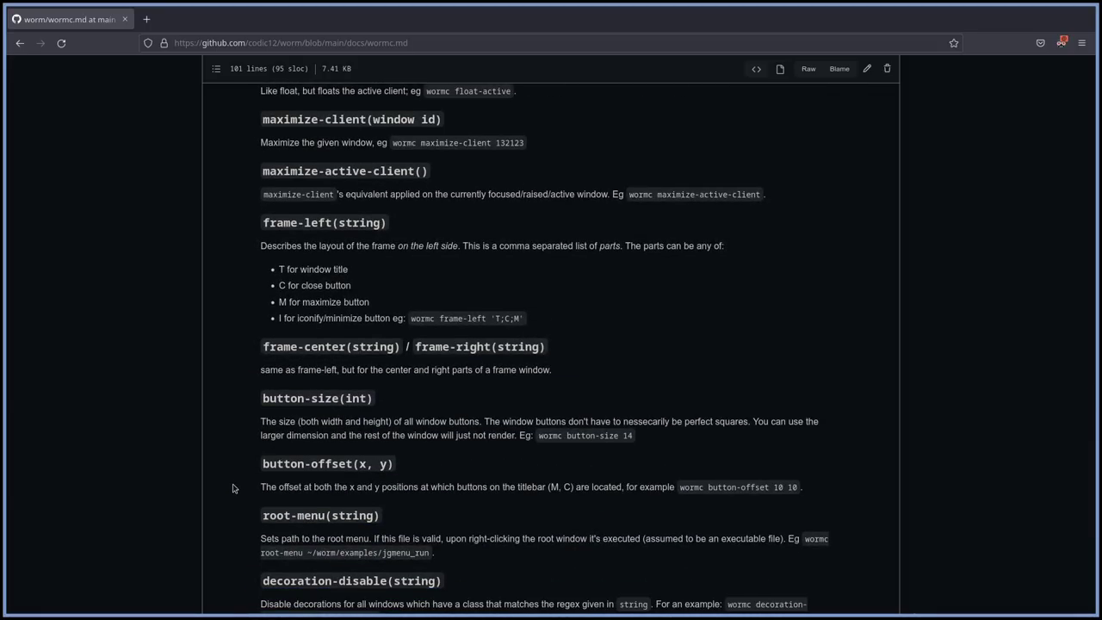
scroll(232, 488, down, 3)
scroll(233, 488, down, 2)
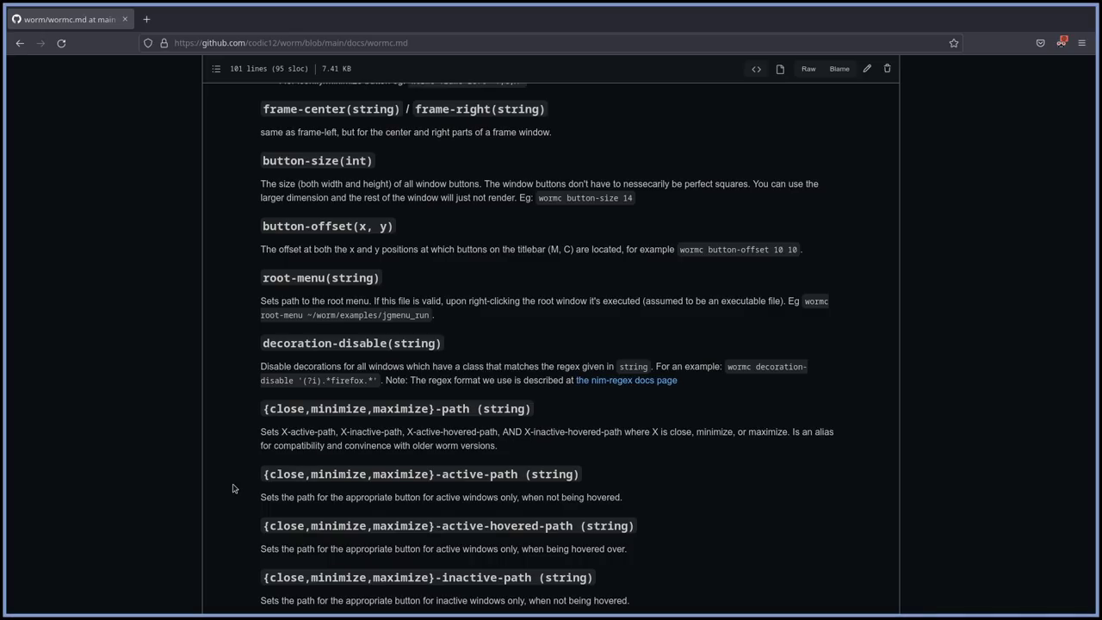
- Find the move-tag entry in the wormc docs and compare it with the Tags binding in the keybindings file on the other workspace
scroll(232, 488, up, 15)
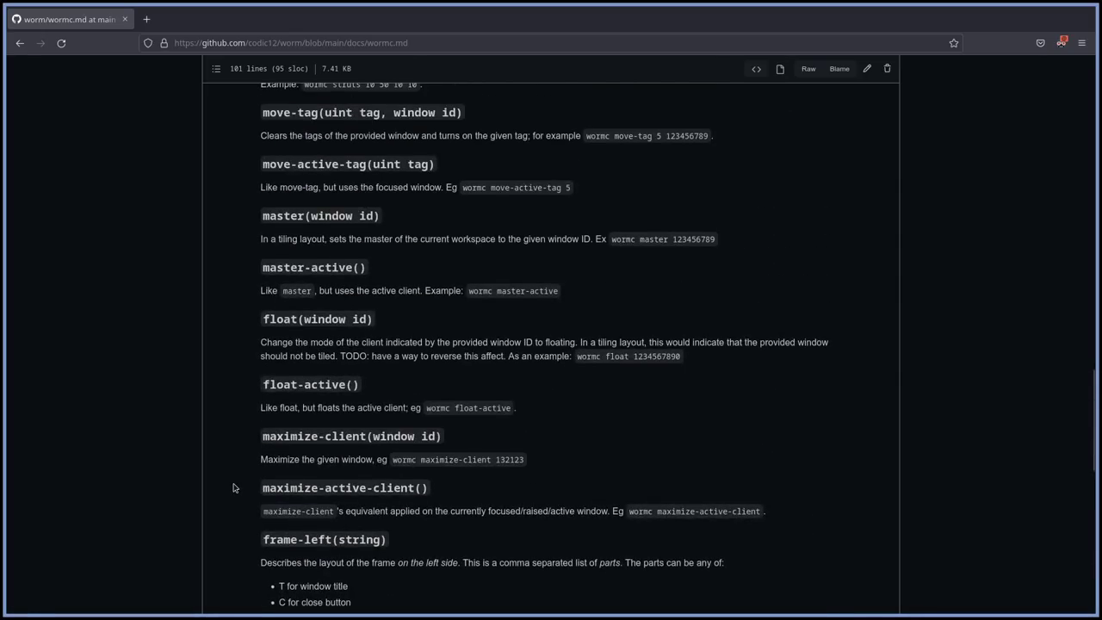
scroll(232, 488, up, 6)
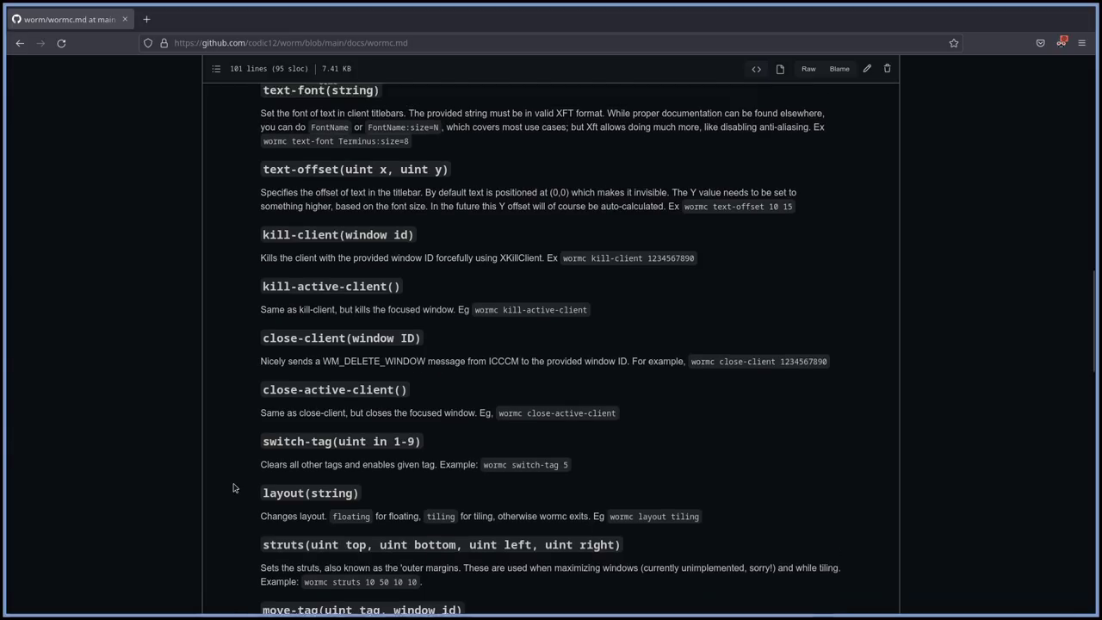
scroll(232, 488, down, 5)
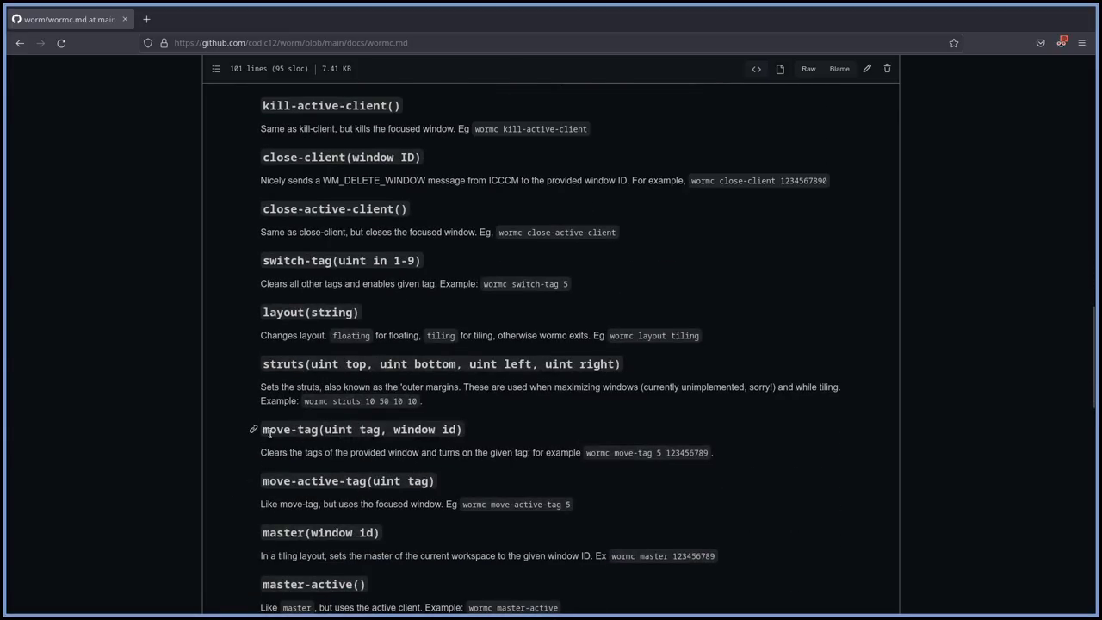
drag(263, 430, 317, 433)
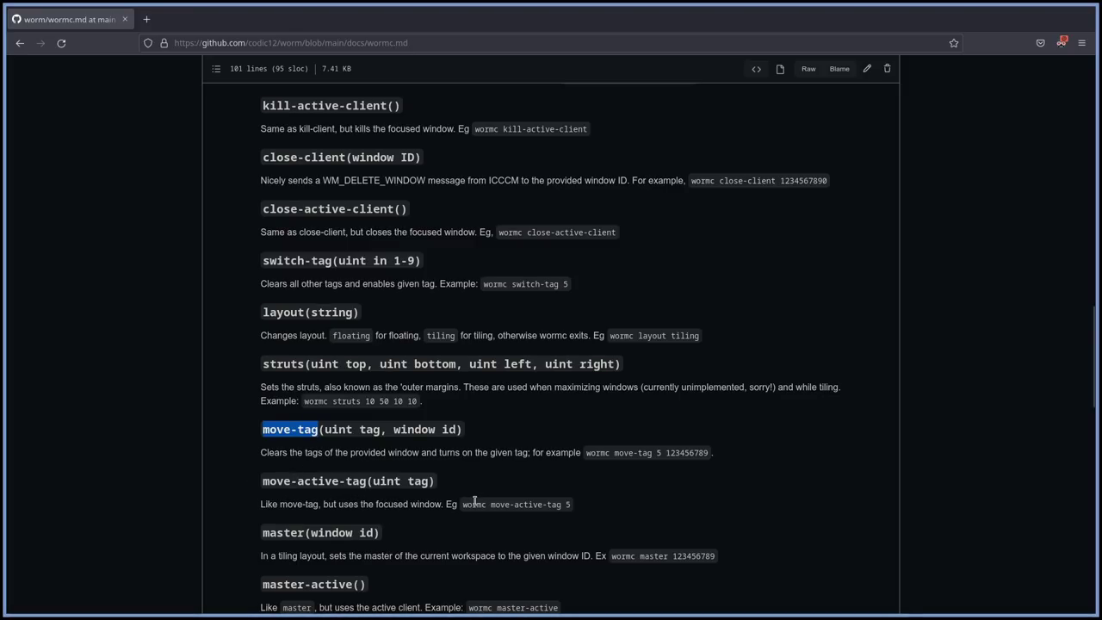
key(super+2)
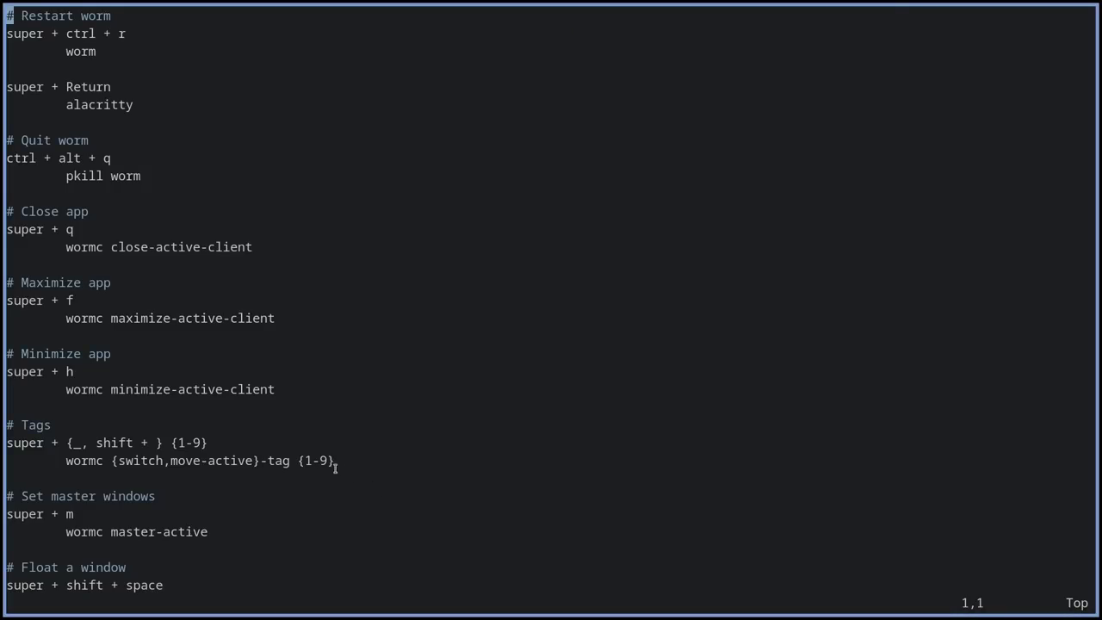
drag(171, 460, 275, 461)
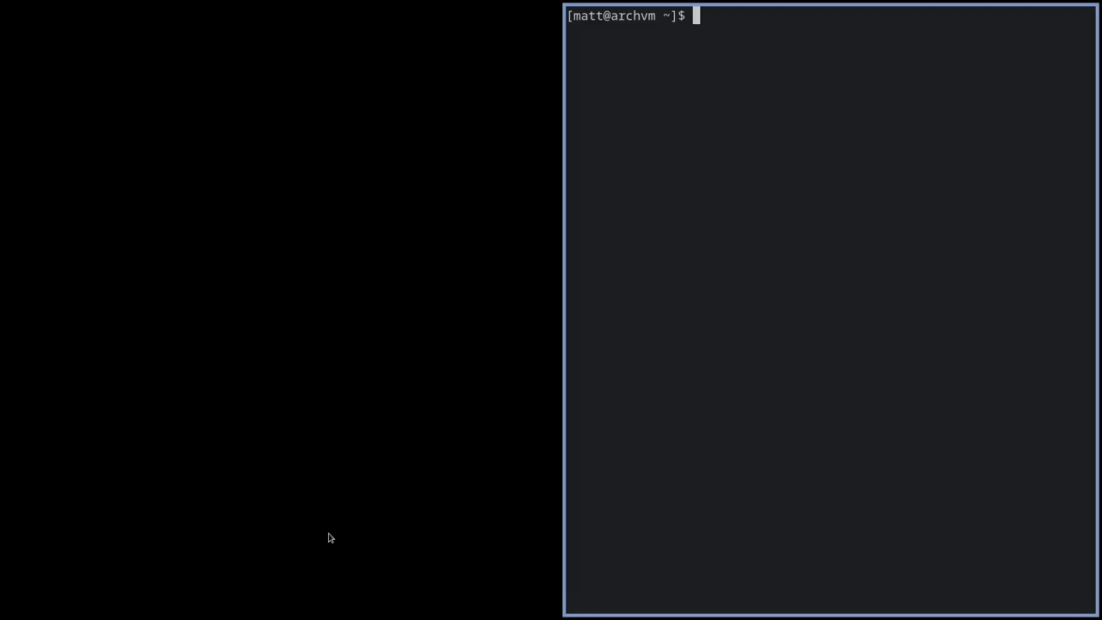
- Rerun the previous terminal command to reopen the keybindings file, and maximize its window
key(Up)
key(Return)
key(super+f)
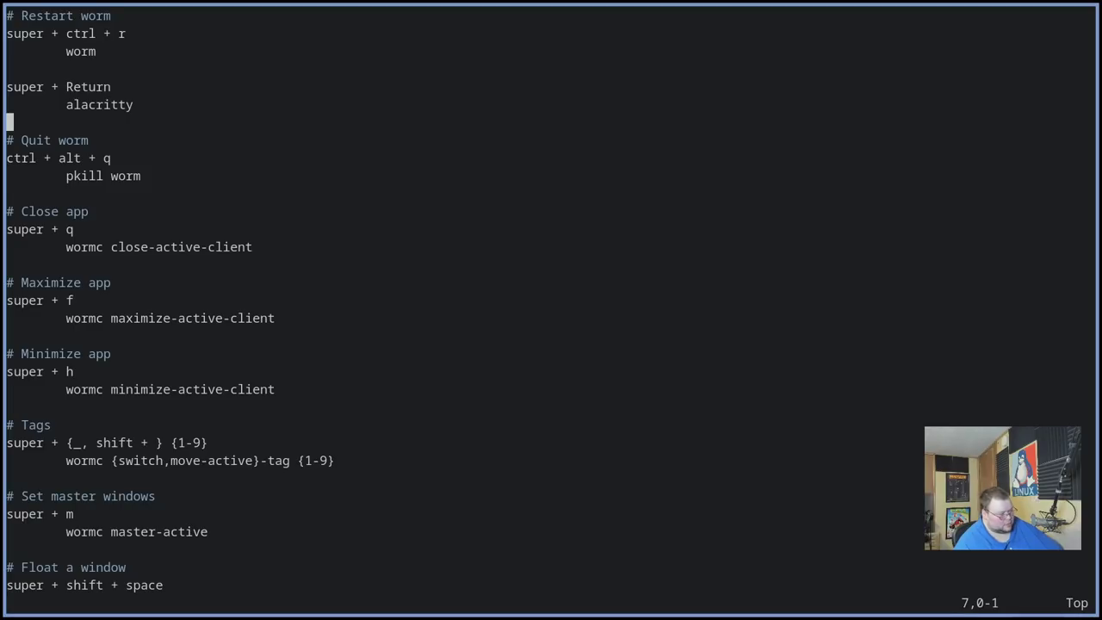
- Go to the Float a window binding at the end of the keybindings file, and float that file's window
key(shift+g)
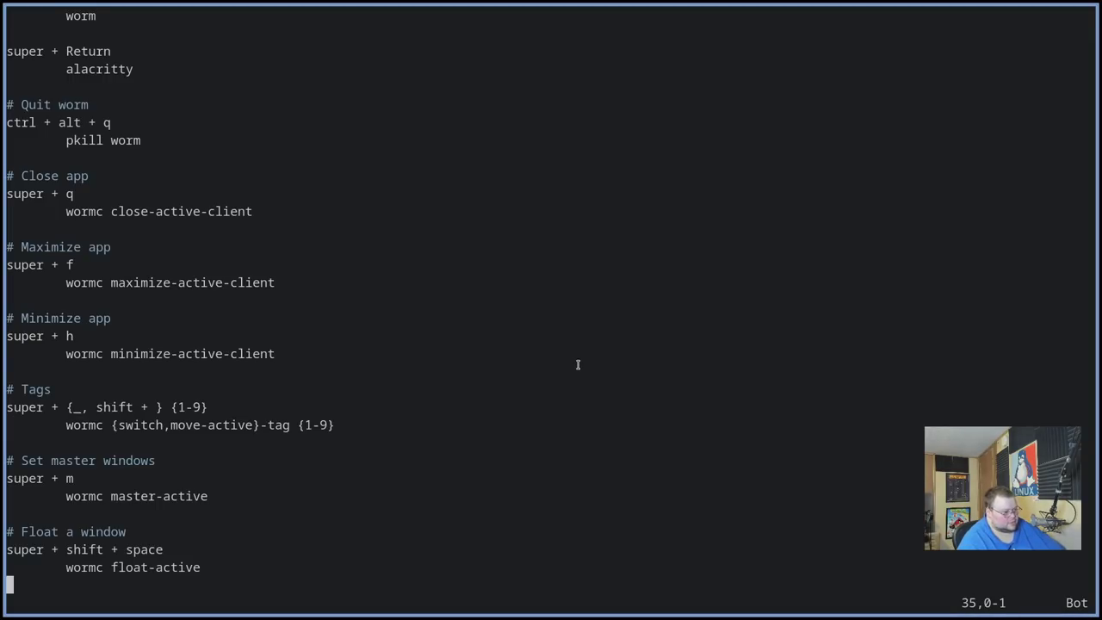
key(super+Return)
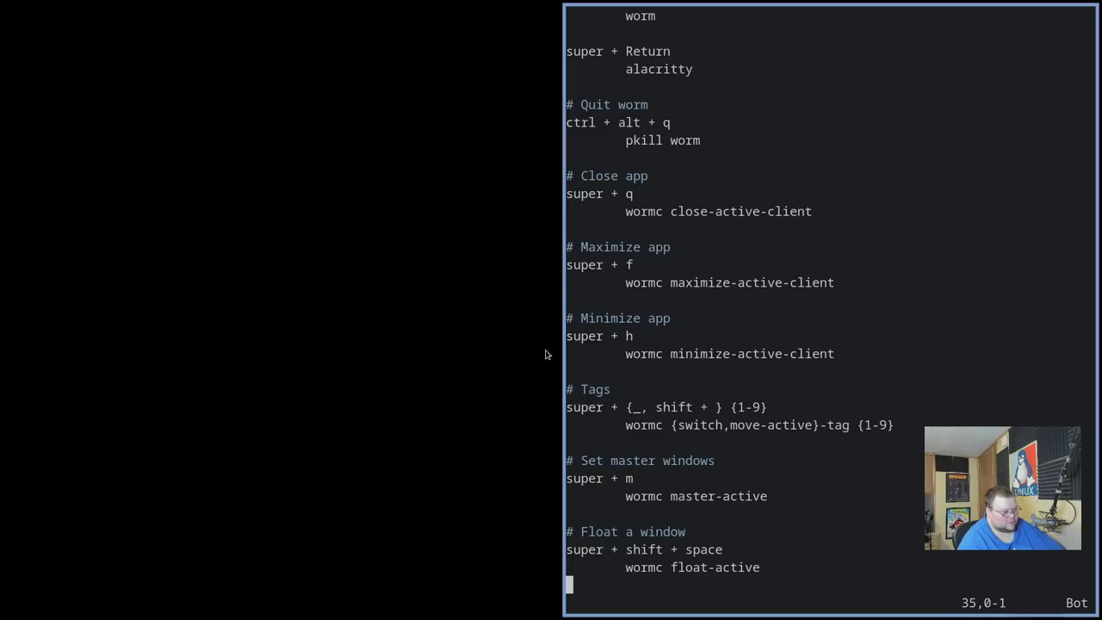
drag(871, 372, 699, 371)
drag(759, 283, 708, 262)
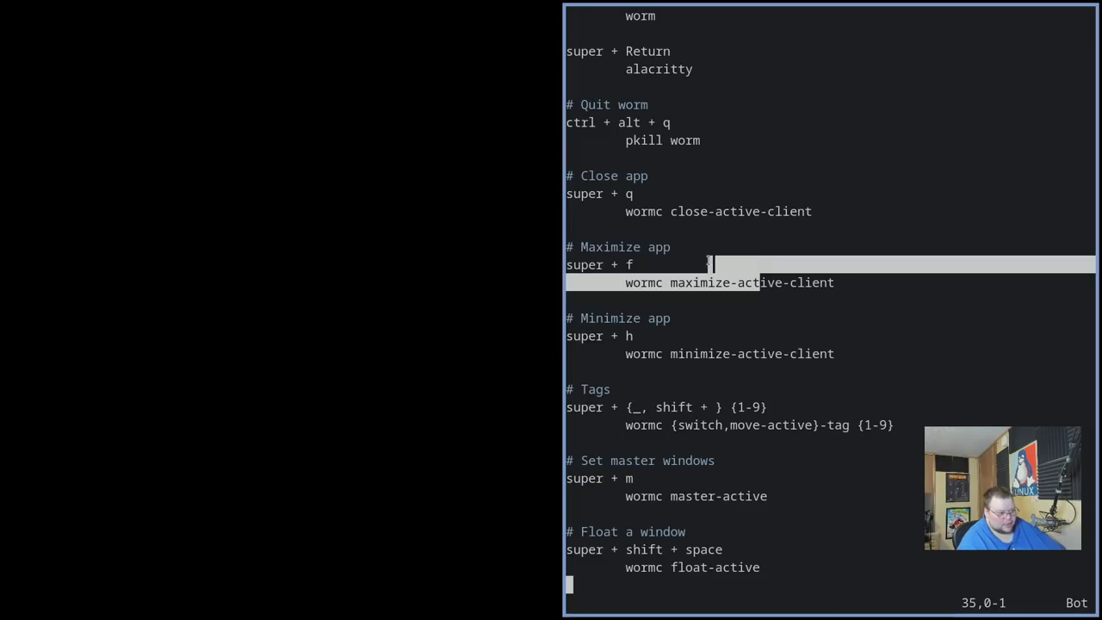
key(super+shift+space)
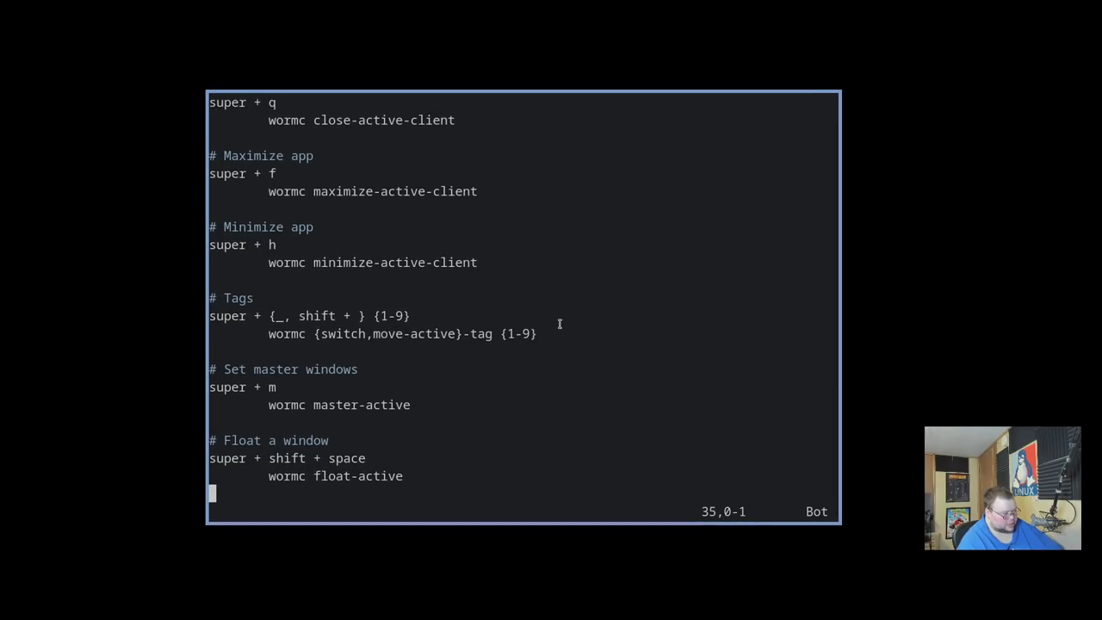
- Examine the keybindings in the floating window, from the file's end up to Quit worm and back down to Minimize app
key(k)
key(k)
key(k)
key(k)
key(k)
key(k)
key(k)
key(k)
key(k)
key(k)
key(k)
key(k)
key(k)
key(k)
key(k)
key(k)
key(k)
key(k)
key(k)
key(k)
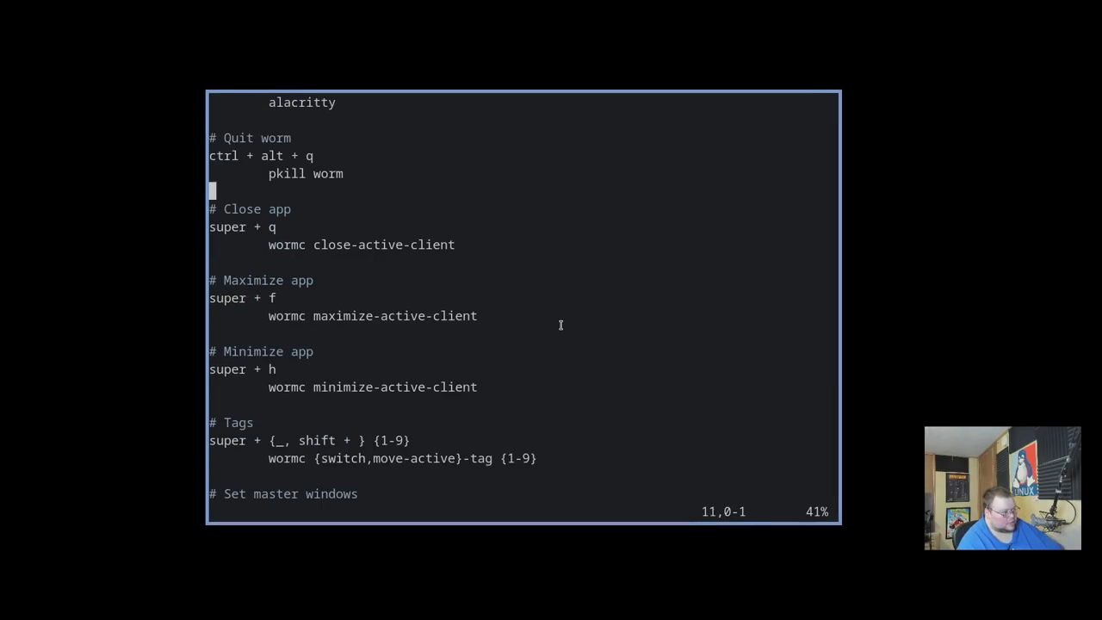
key(k)
key(j)
key(j)
key(j)
key(j)
key(j)
key(j)
key(j)
key(j)
key(j)
key(j)
key(j)
key(j)
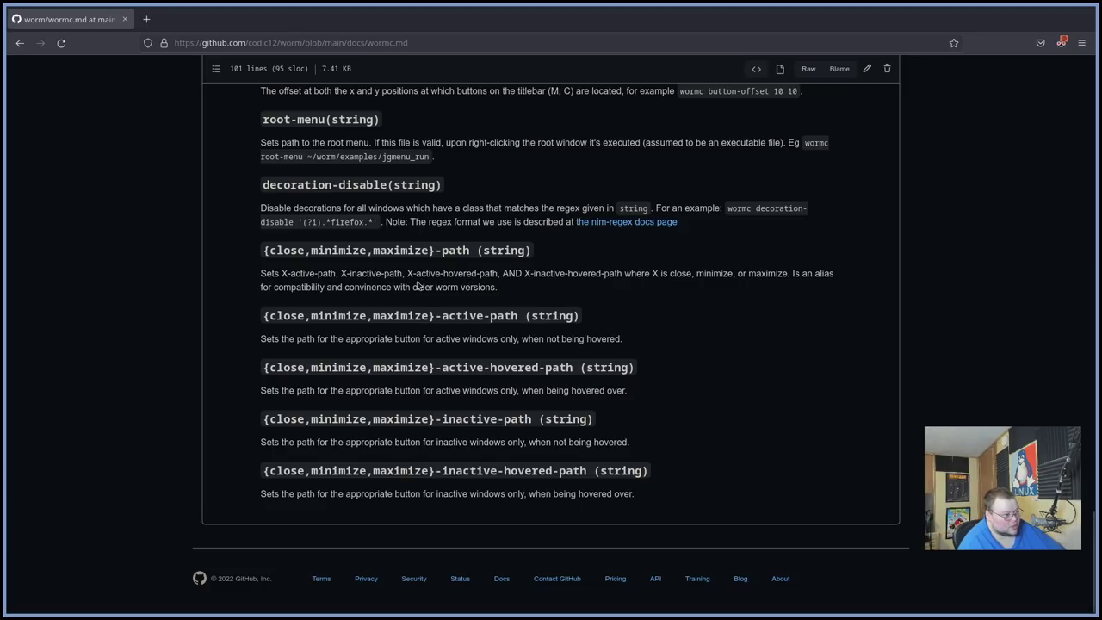
- Review the wormc docs back up to the text-font entry and its description of titlebar fonts in XFT format
scroll(418, 286, up, 3)
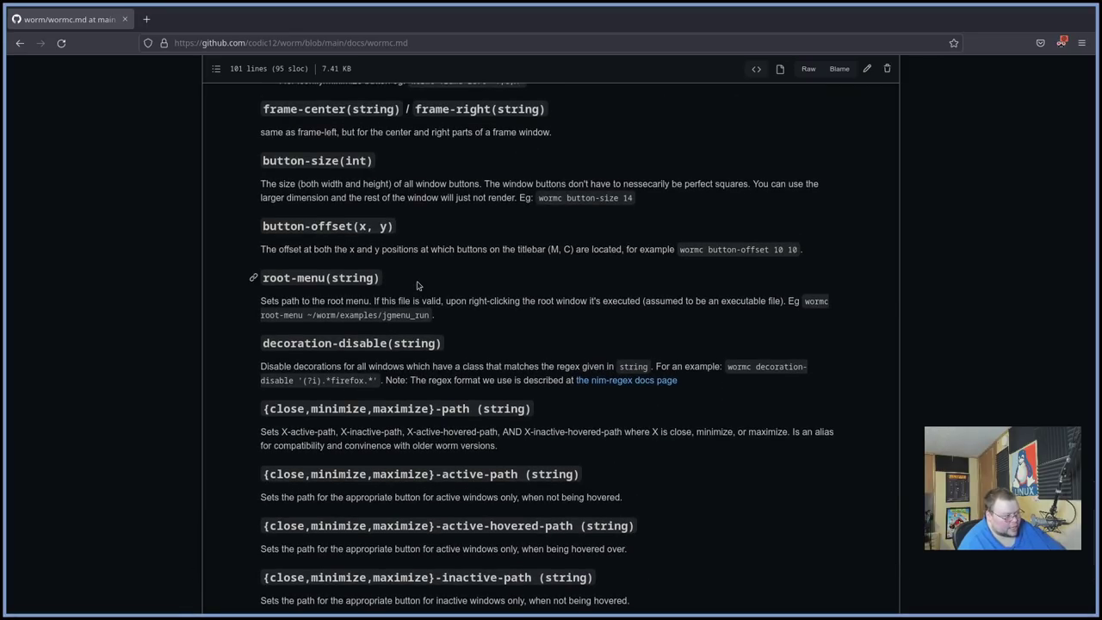
scroll(417, 286, up, 5)
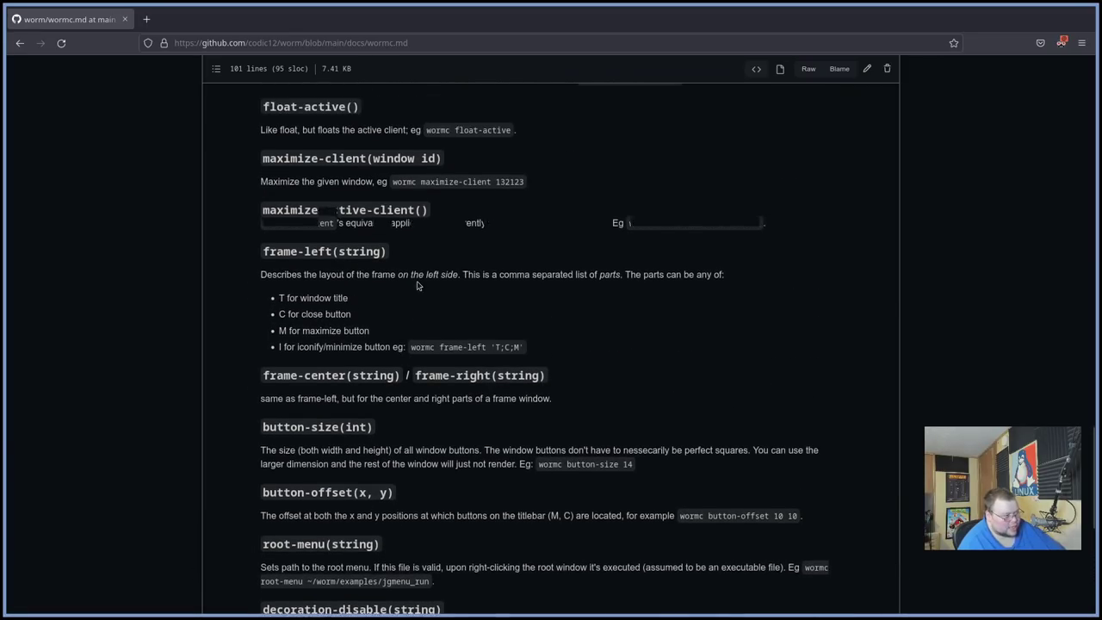
scroll(418, 286, up, 15)
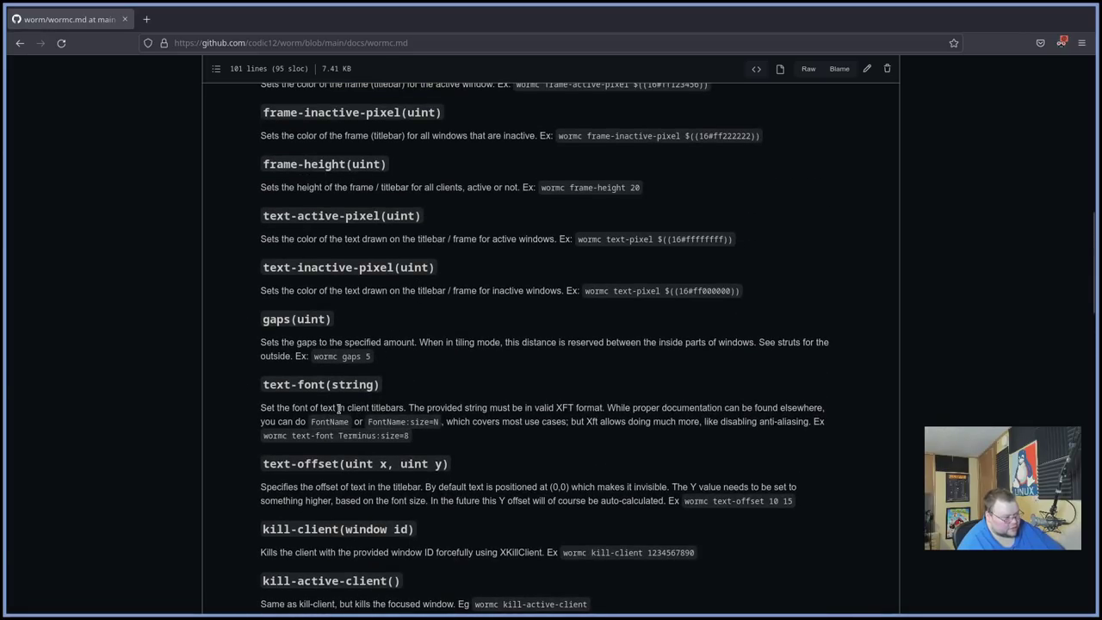
double_click(374, 407)
triple_click(374, 407)
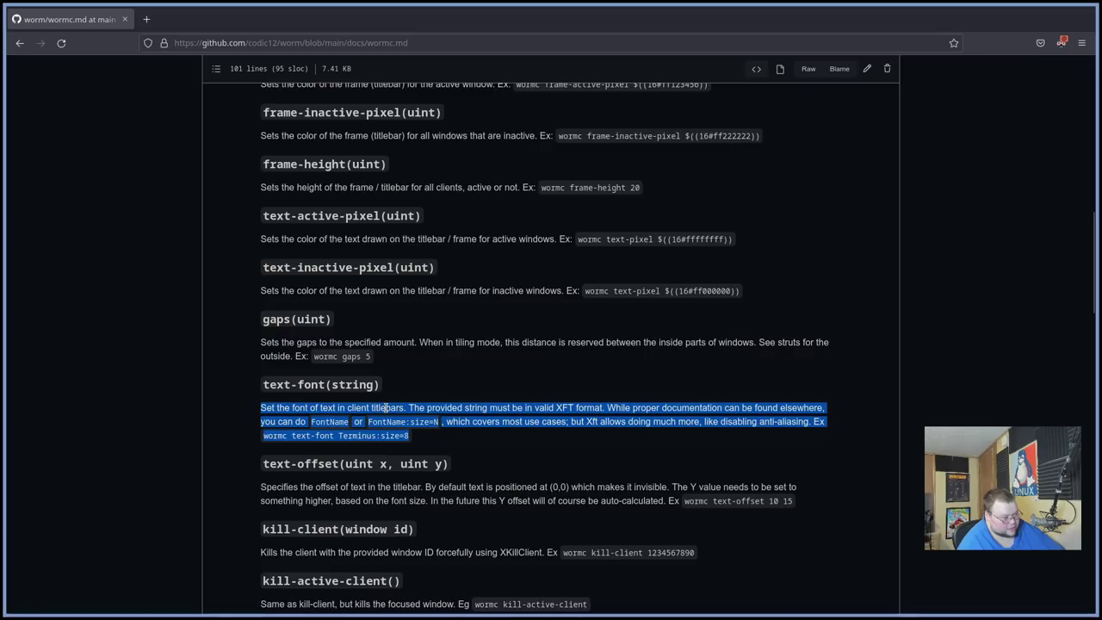
click(376, 407)
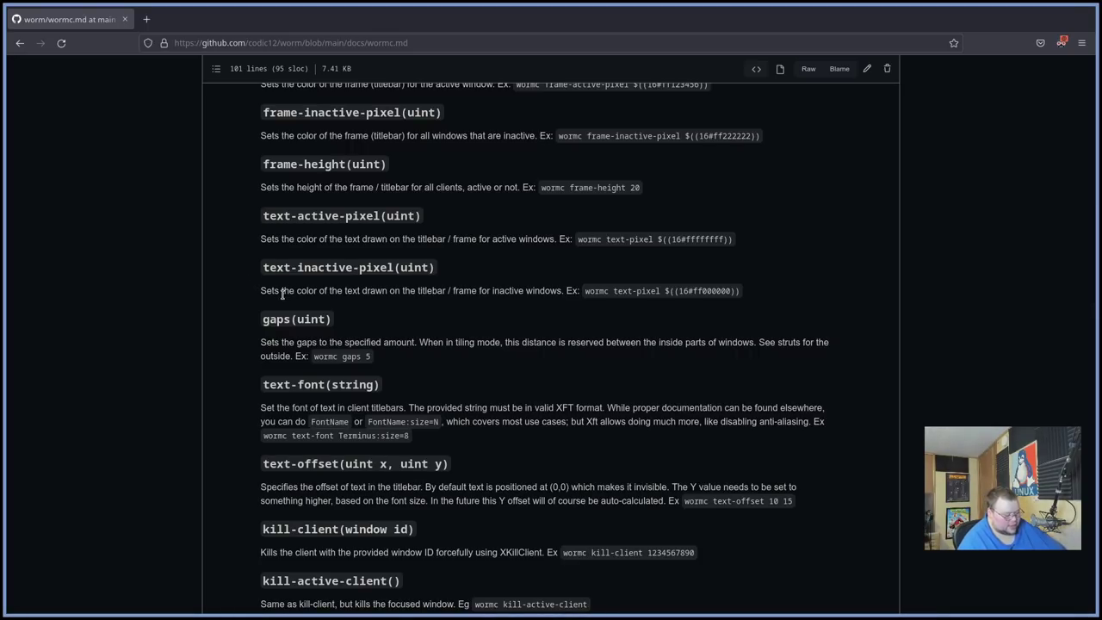
- Open two terminals tiled beside the wormc docs and switch focus back and forth between them
key(super+Return)
key(super+Return)
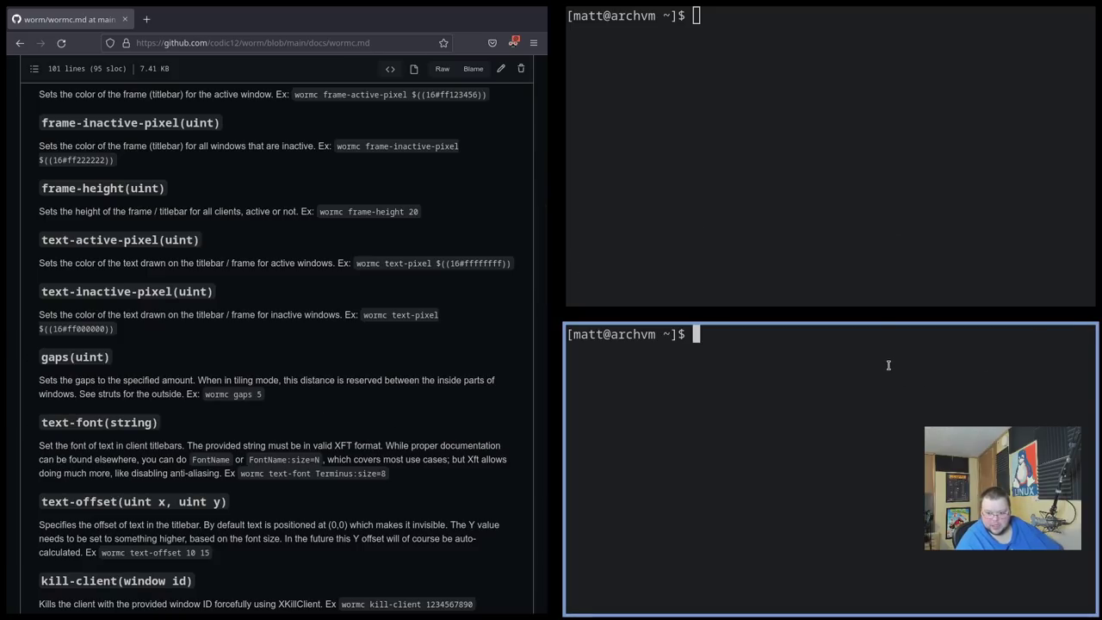
click(628, 249)
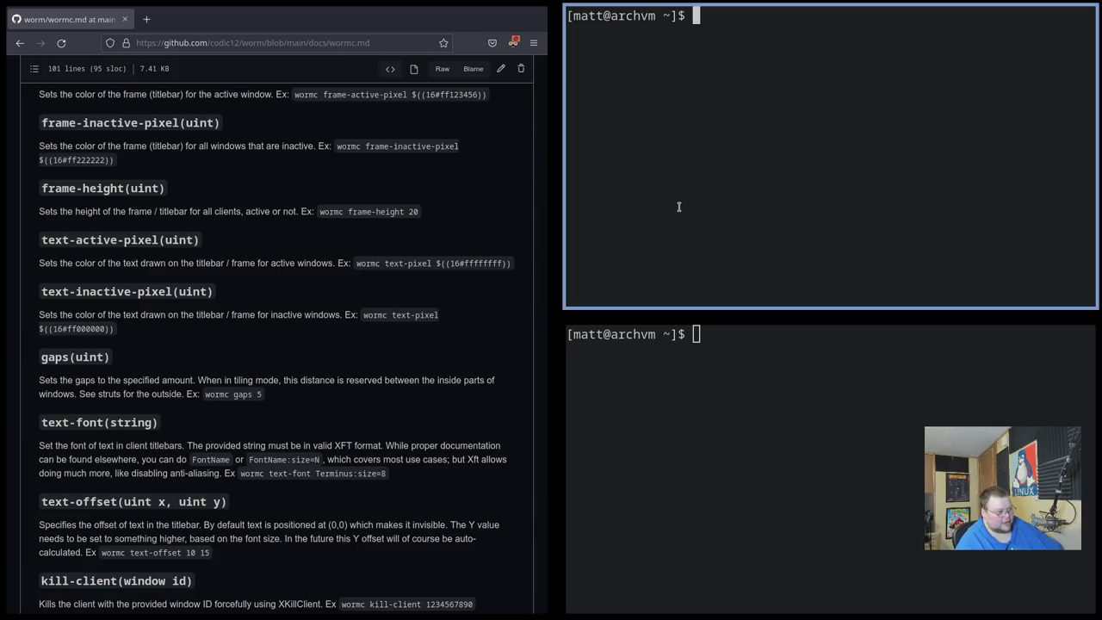
click(684, 386)
click(737, 245)
click(723, 394)
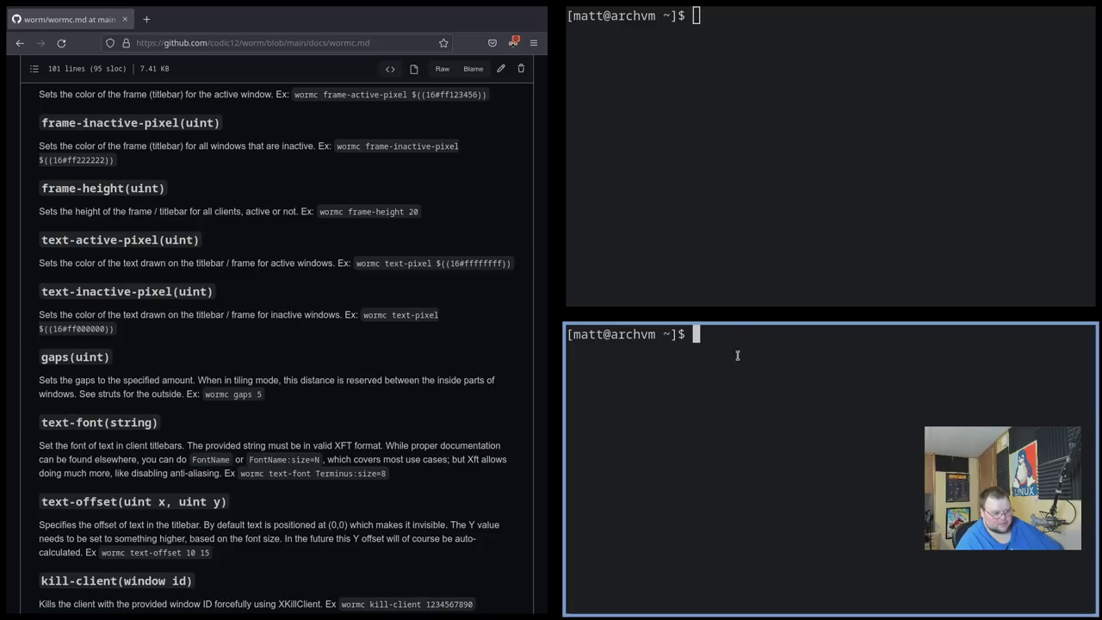
click(743, 300)
- Demonstrate mouse focus by switching repeatedly between the browser and the two stacked terminals
click(480, 19)
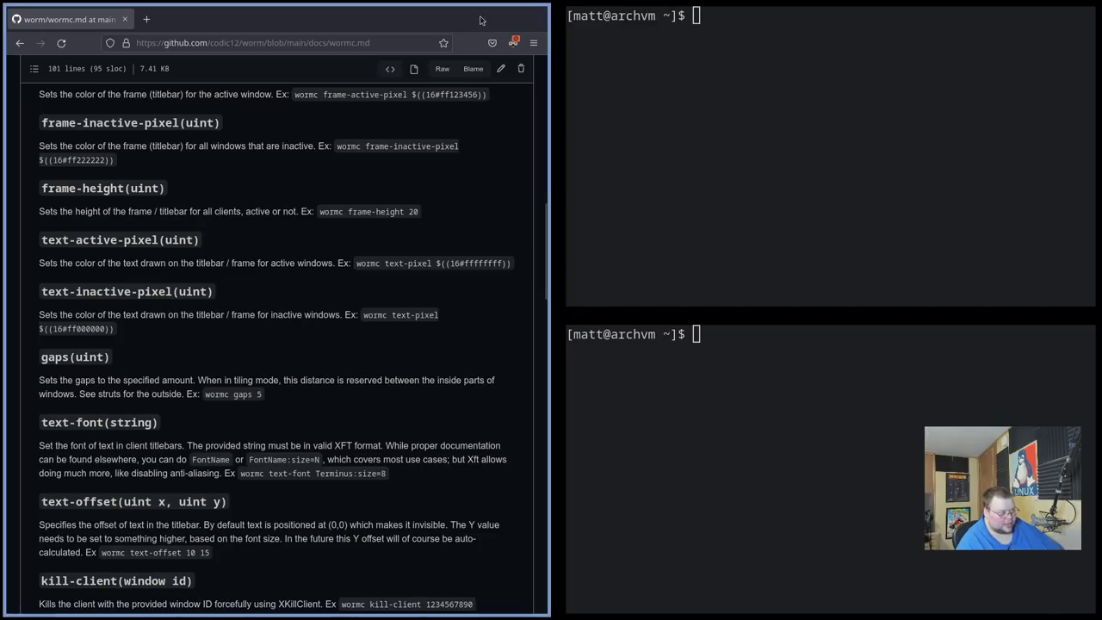
click(758, 80)
click(494, 24)
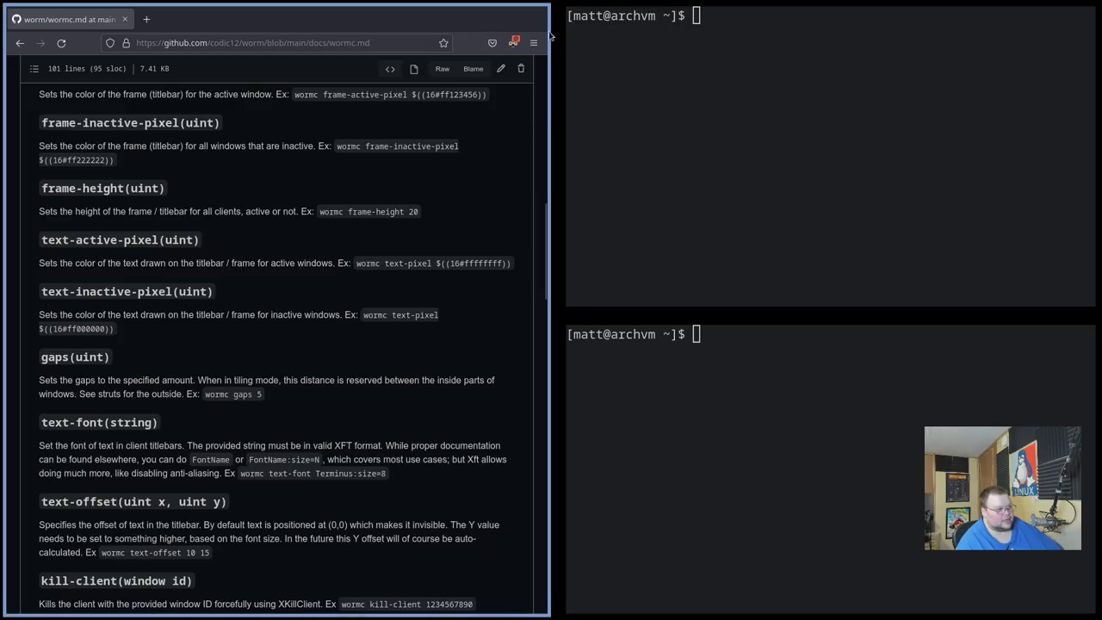
click(712, 69)
click(696, 337)
click(699, 253)
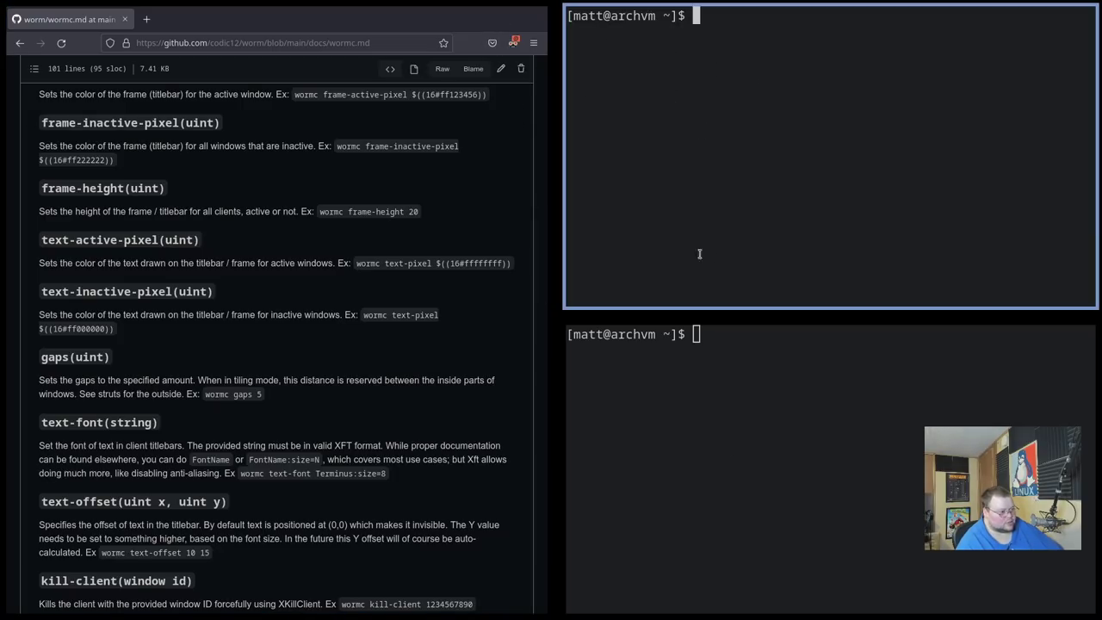
click(472, 172)
click(719, 209)
click(723, 403)
click(726, 269)
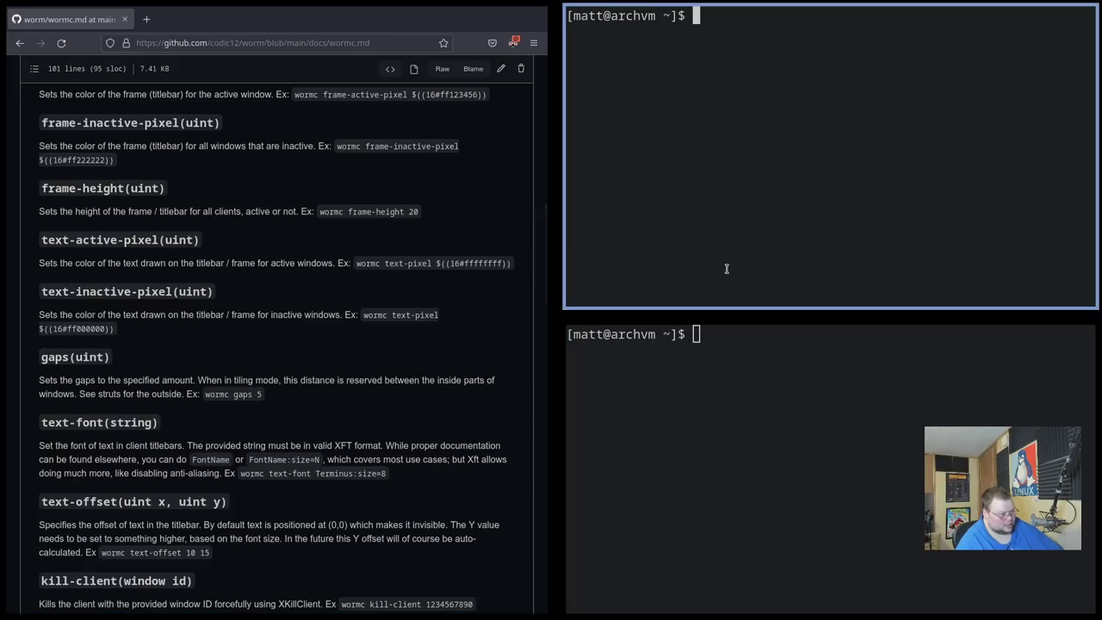
click(725, 269)
click(724, 271)
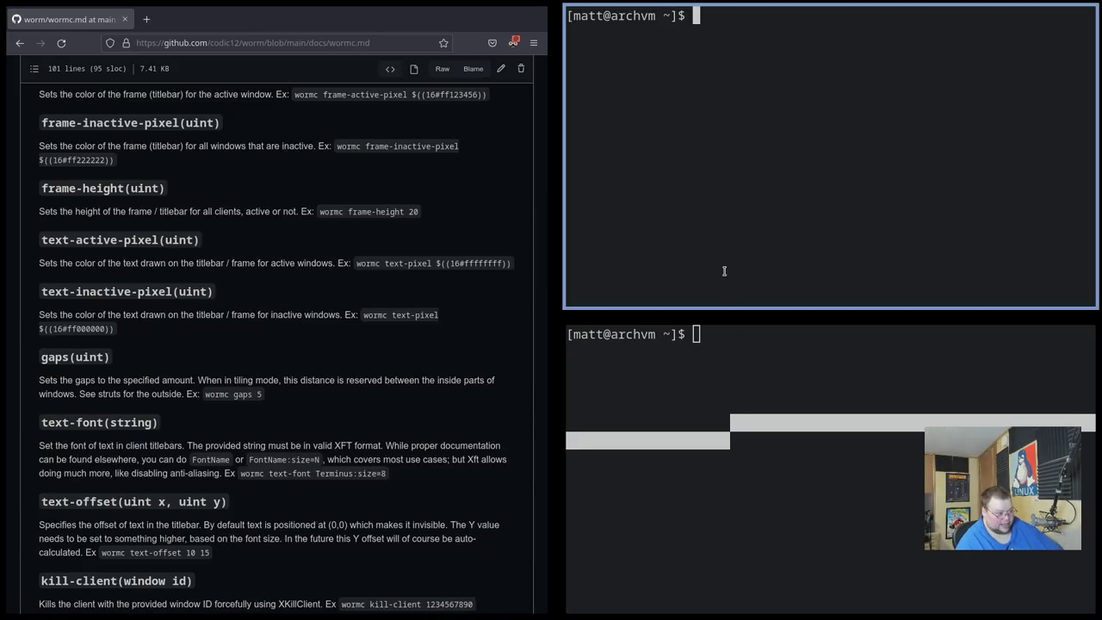
click(781, 494)
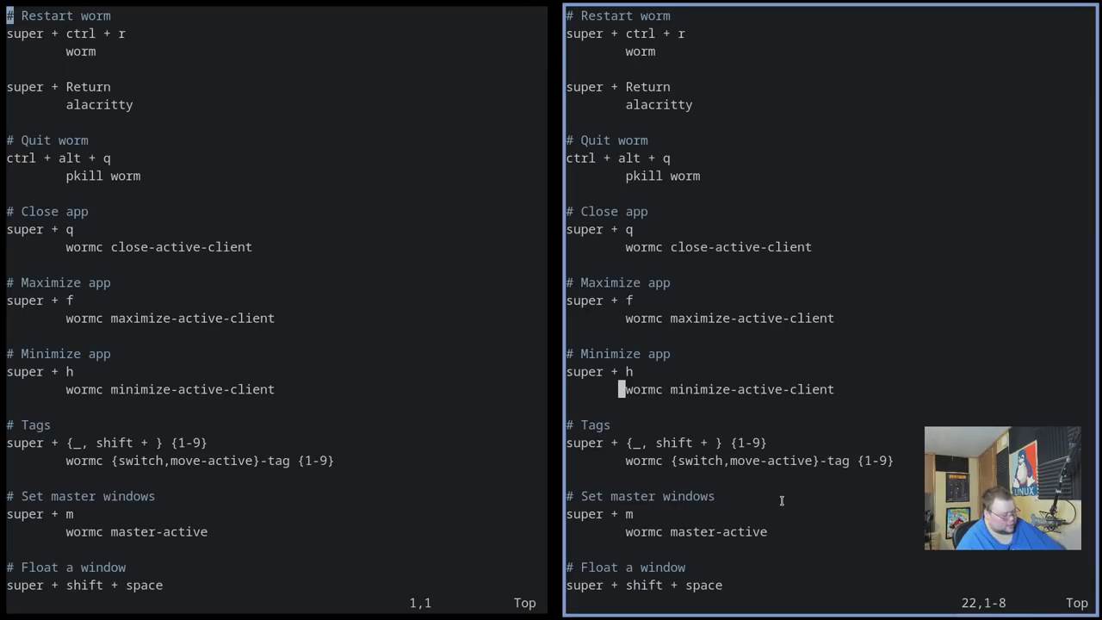
- Quit the active keybindings file and open worm's rc config file in a maximized window
text(:q)
key(Return)
text(cd)
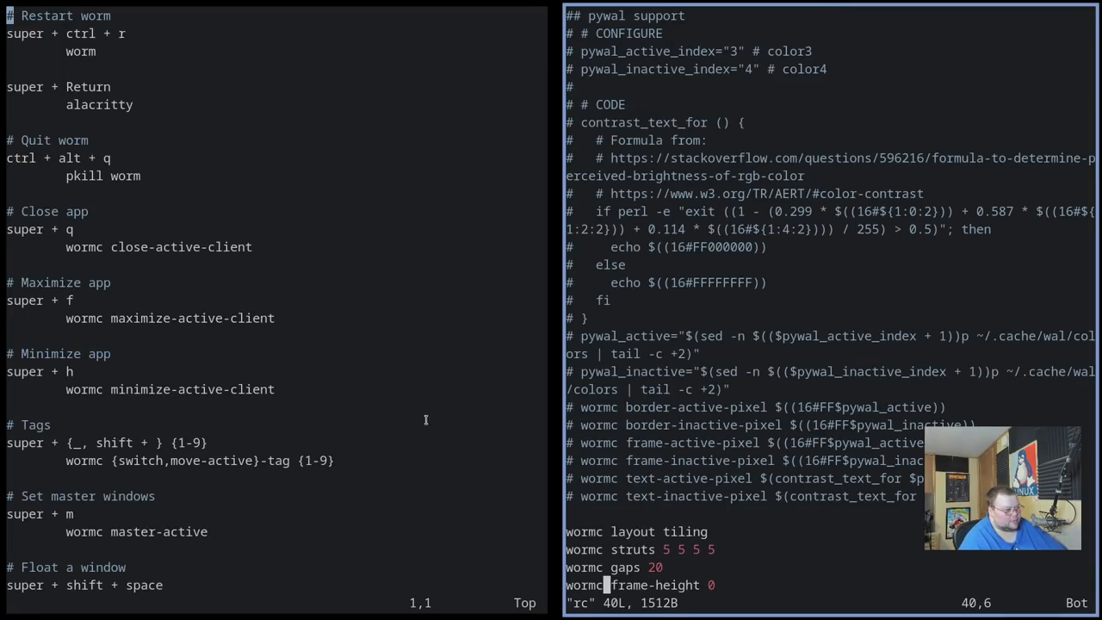
key(super+f)
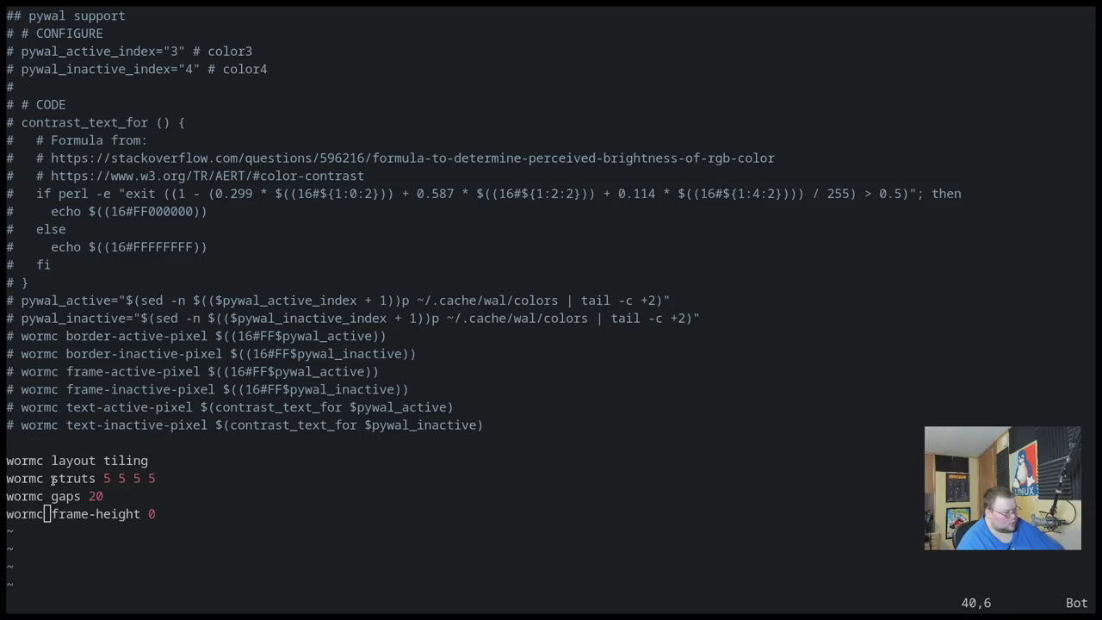
- Examine the wormc layout tiling and wormc struts 5 5 5 5 lines near the end of the rc file
click(108, 460)
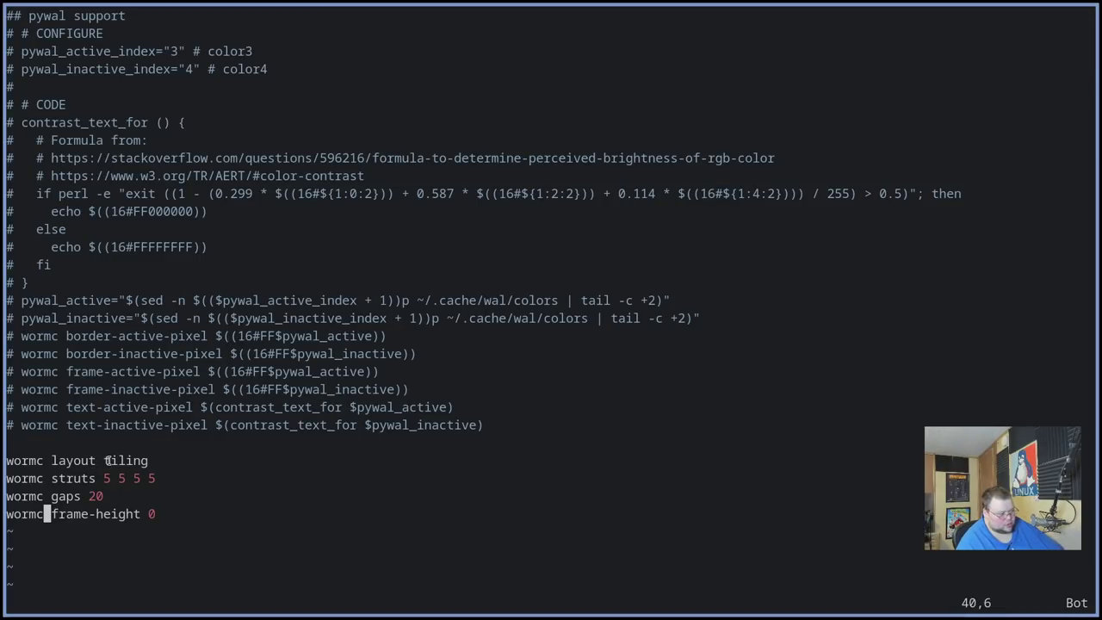
drag(109, 460, 140, 460)
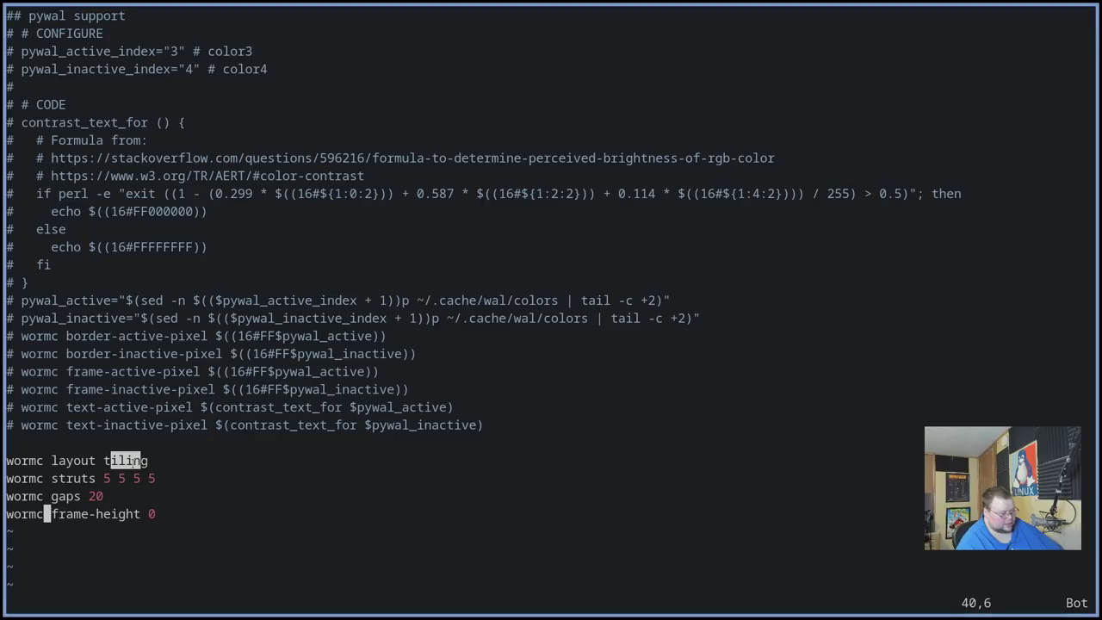
click(137, 460)
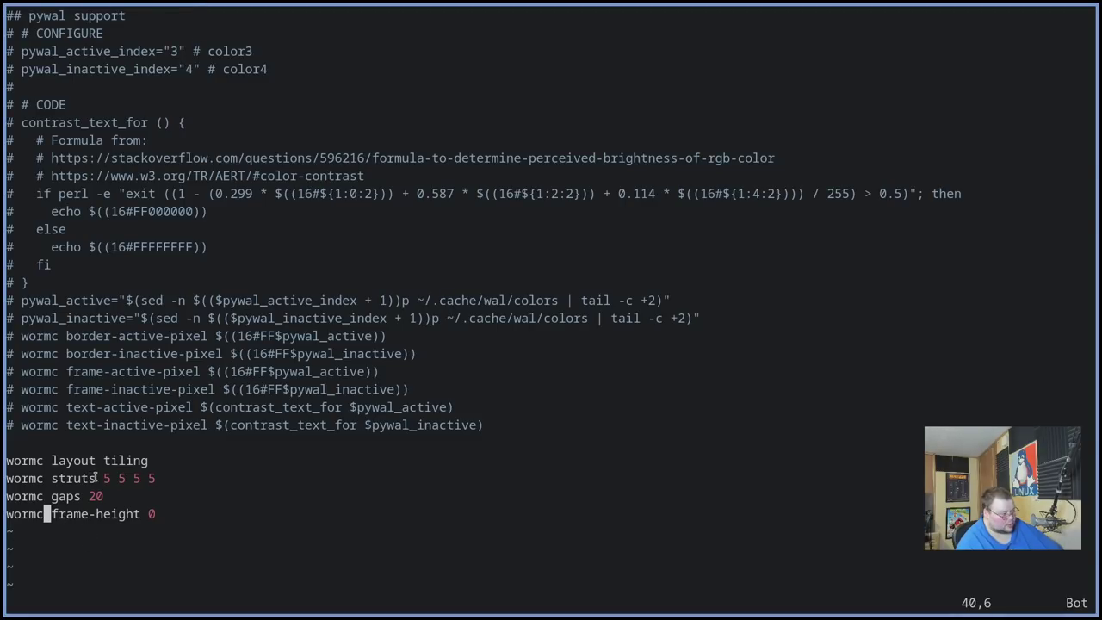
drag(95, 478, 155, 478)
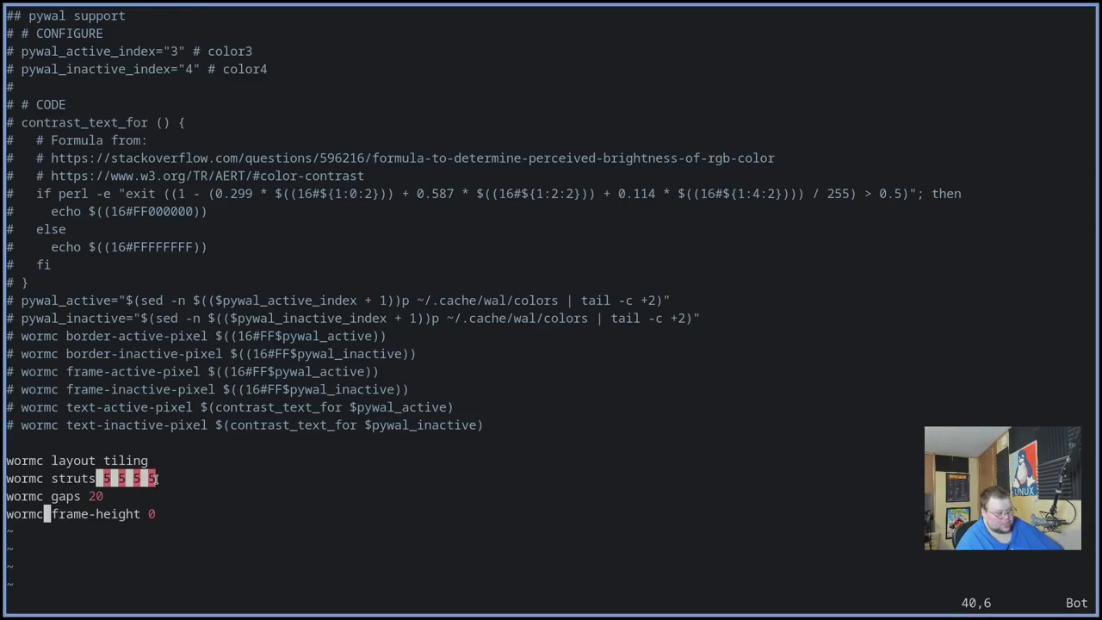
click(126, 479)
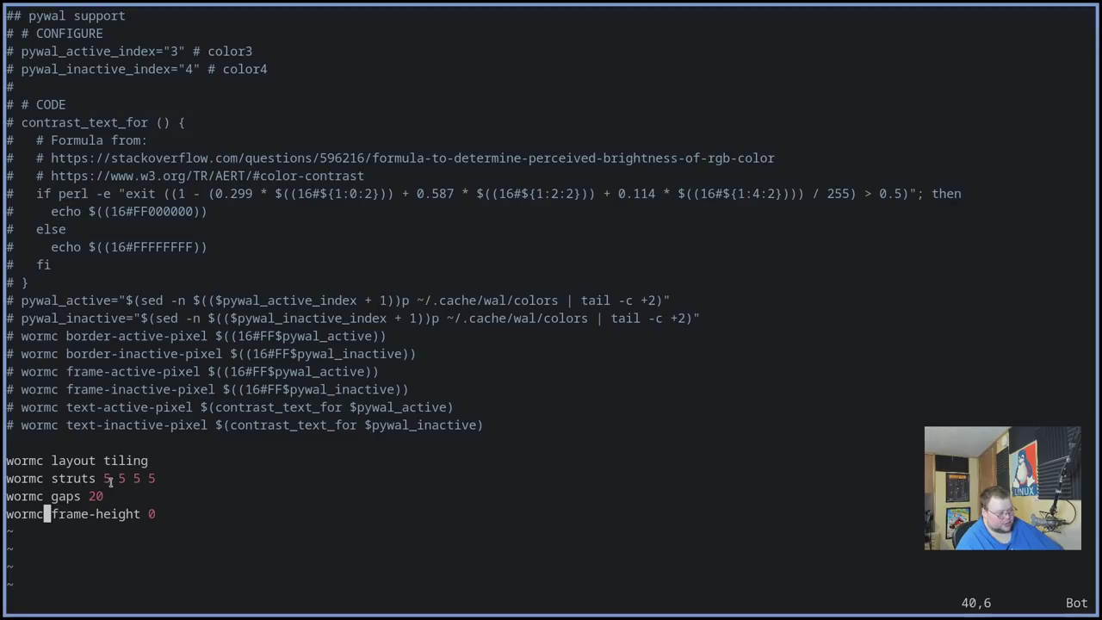
double_click(107, 478)
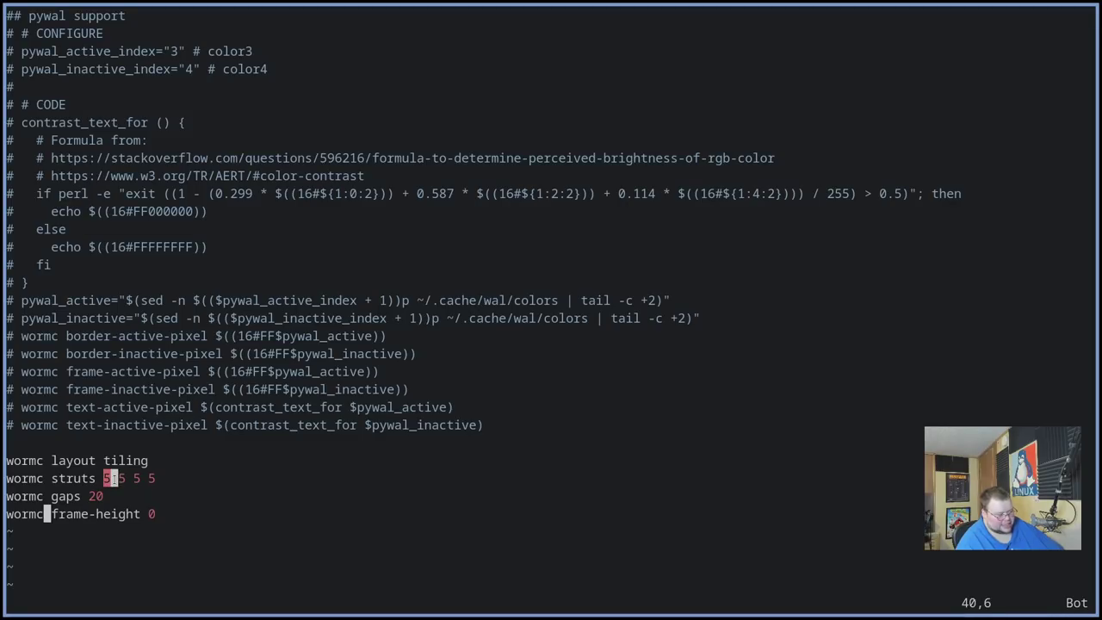
click(126, 478)
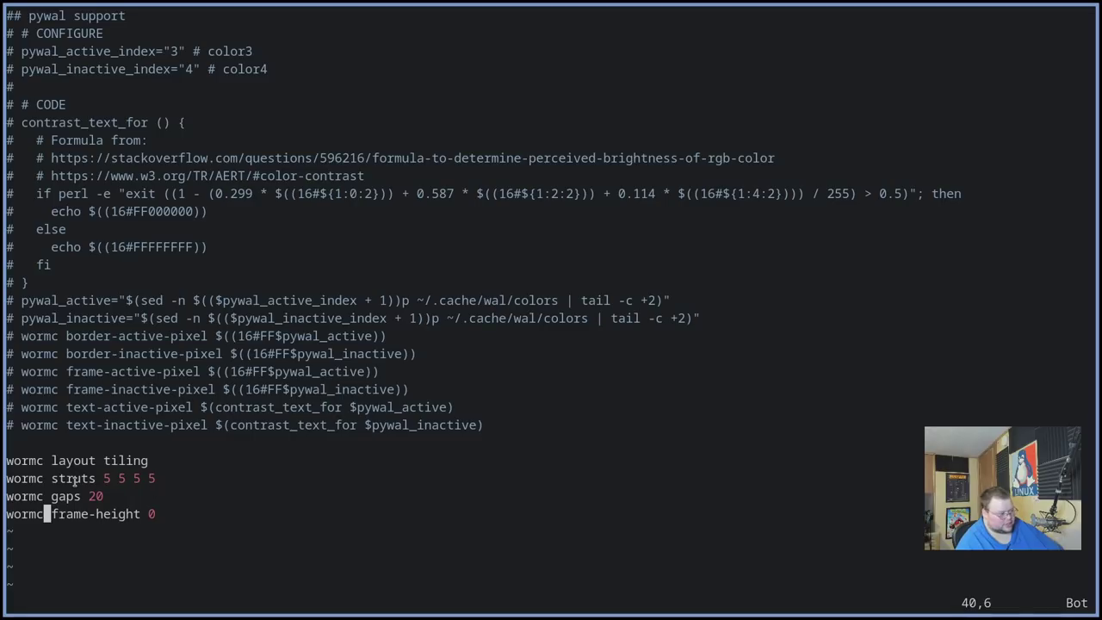
double_click(105, 479)
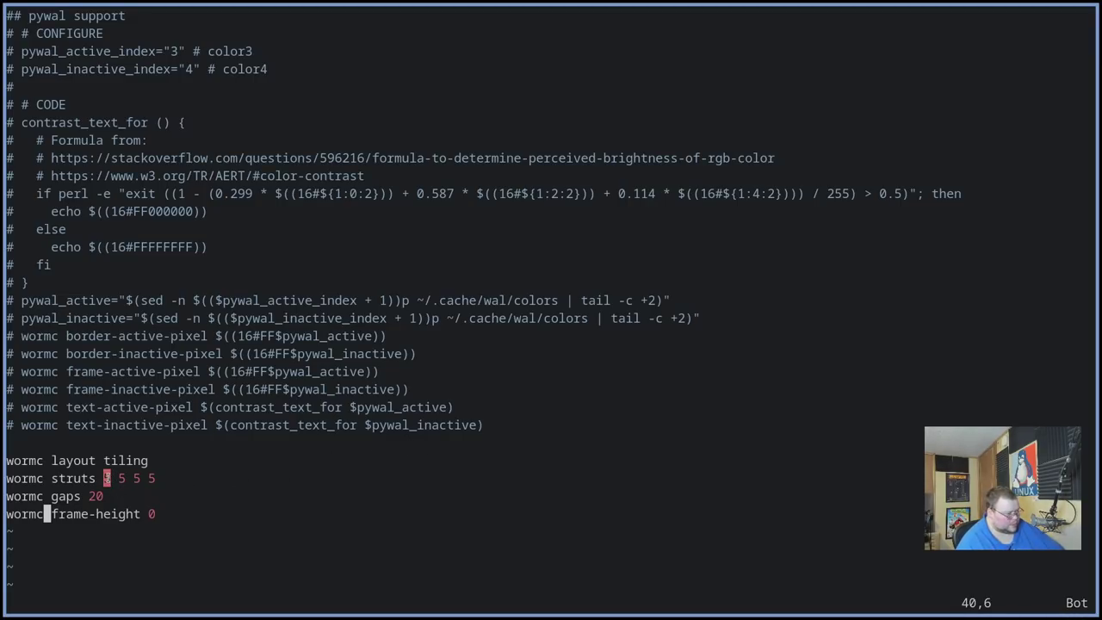
- Open a new terminal tiled beside the rc file, and close the rc file's window
key(super+Return)
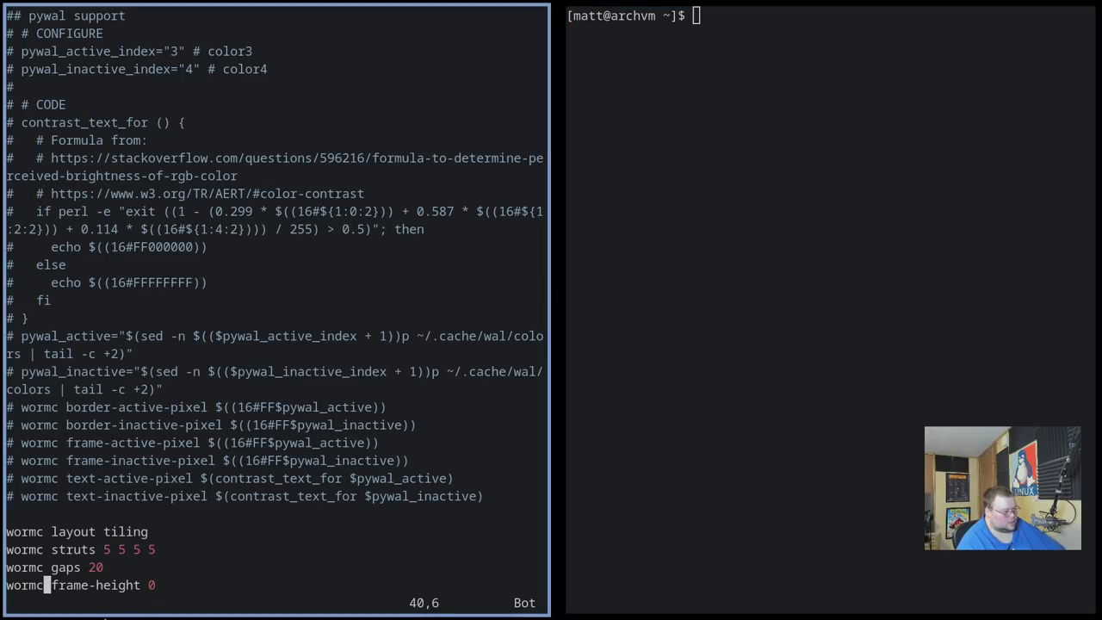
key(super+shift+q)
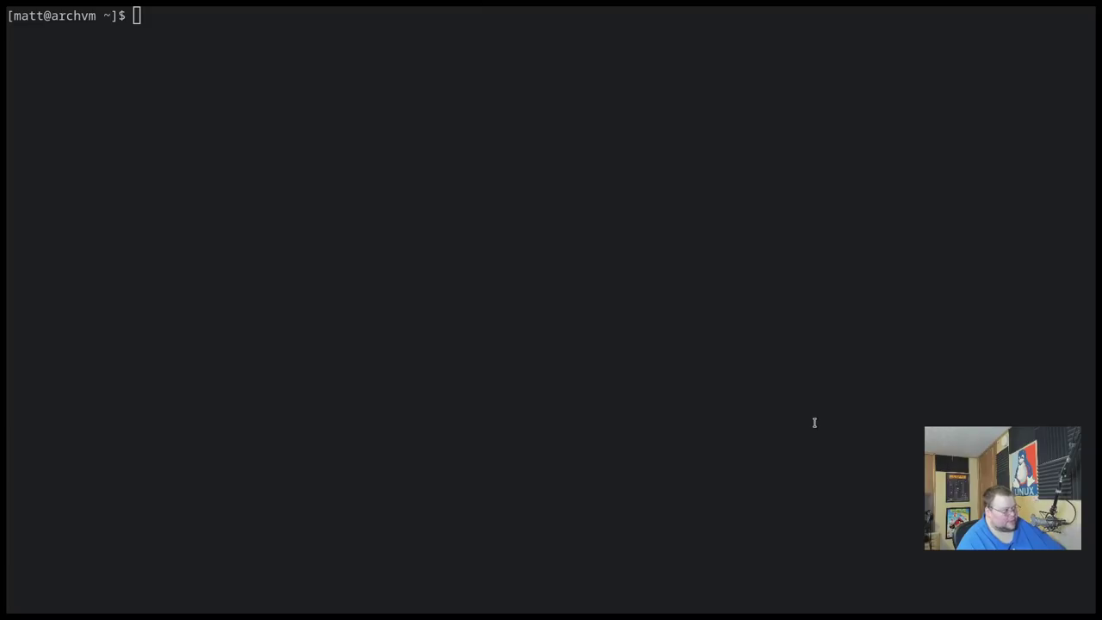